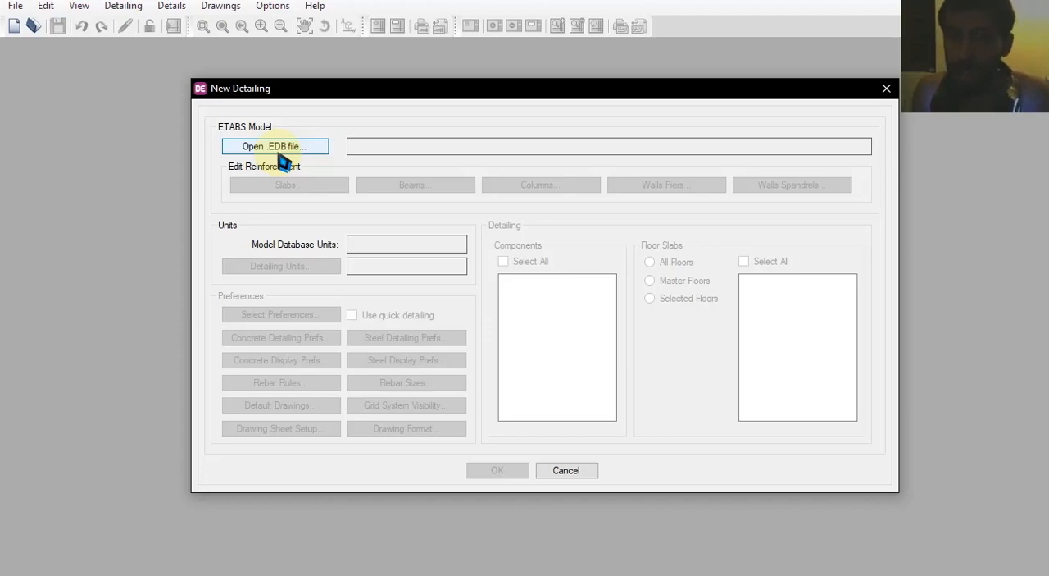
Load the ETABS model file "etasb test" into the new detailing project and dismiss the import warnings
{"action": "left_click", "coordinate": [276, 145]}
{"action": "scroll", "coordinate": [418, 262], "scroll_direction": "down", "scroll_amount": 1}
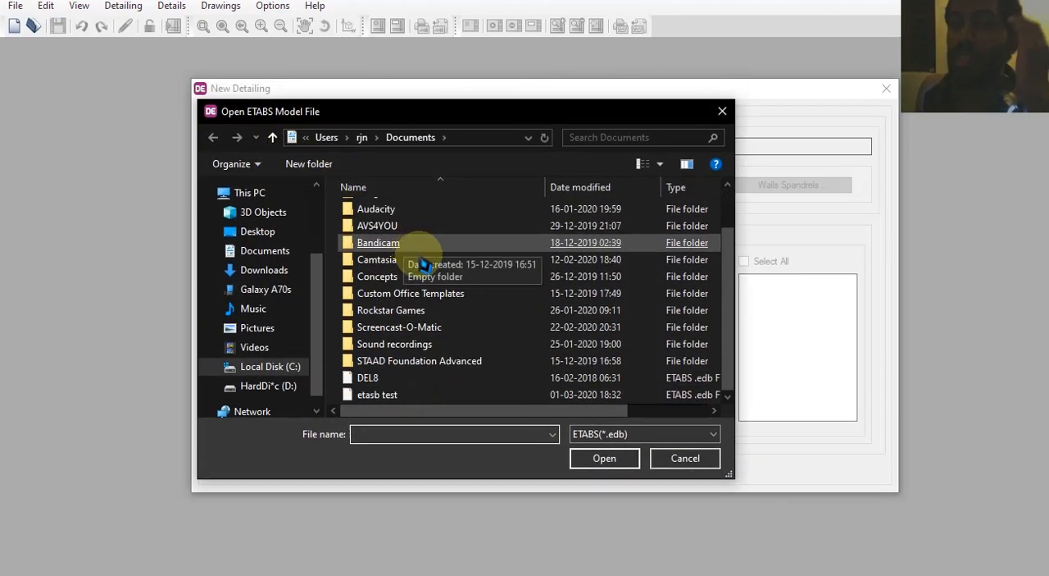
{"action": "double_click", "coordinate": [385, 397]}
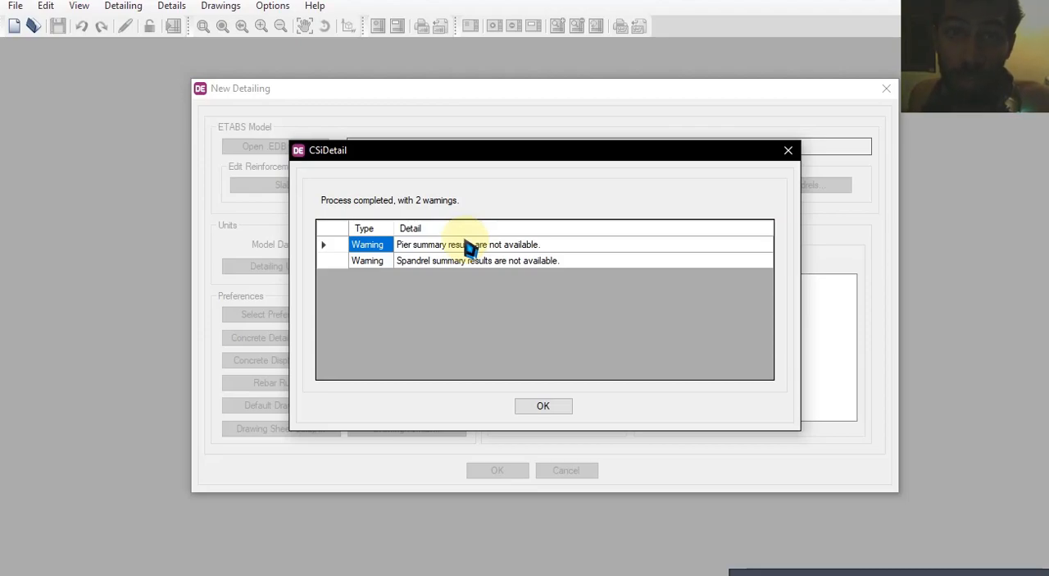
{"action": "left_click", "coordinate": [424, 244]}
{"action": "left_click", "coordinate": [421, 260]}
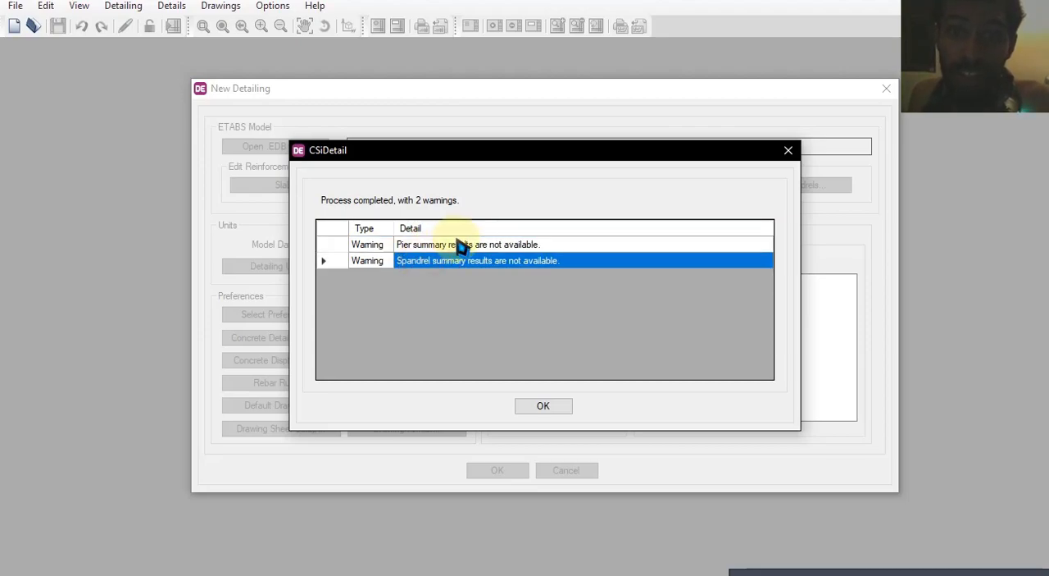
{"action": "left_click", "coordinate": [547, 406]}
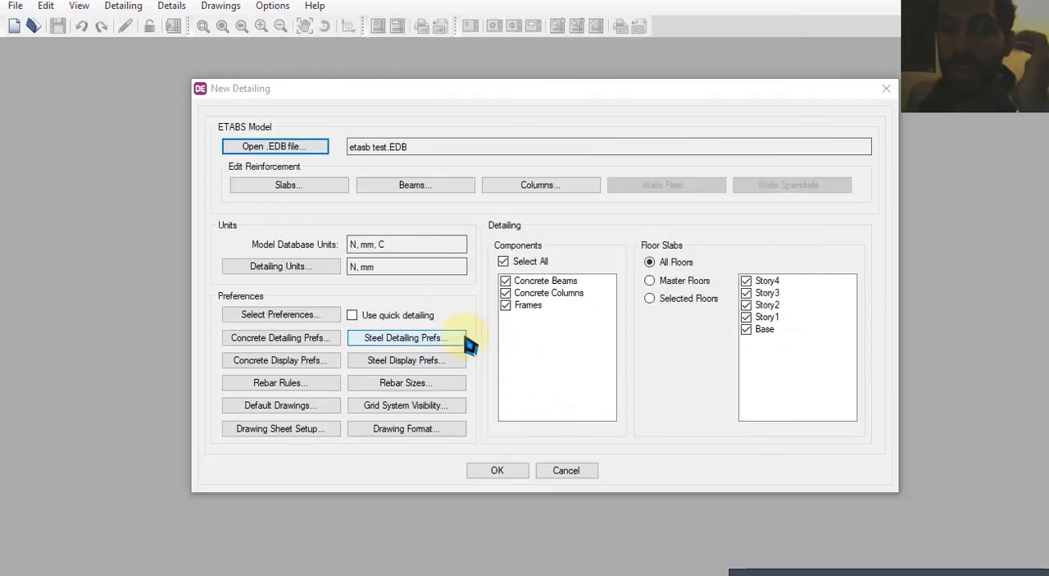
Examine the slab strip reinforcement areas and load combinations for Story4, then close the table without changes
{"action": "left_click", "coordinate": [305, 187]}
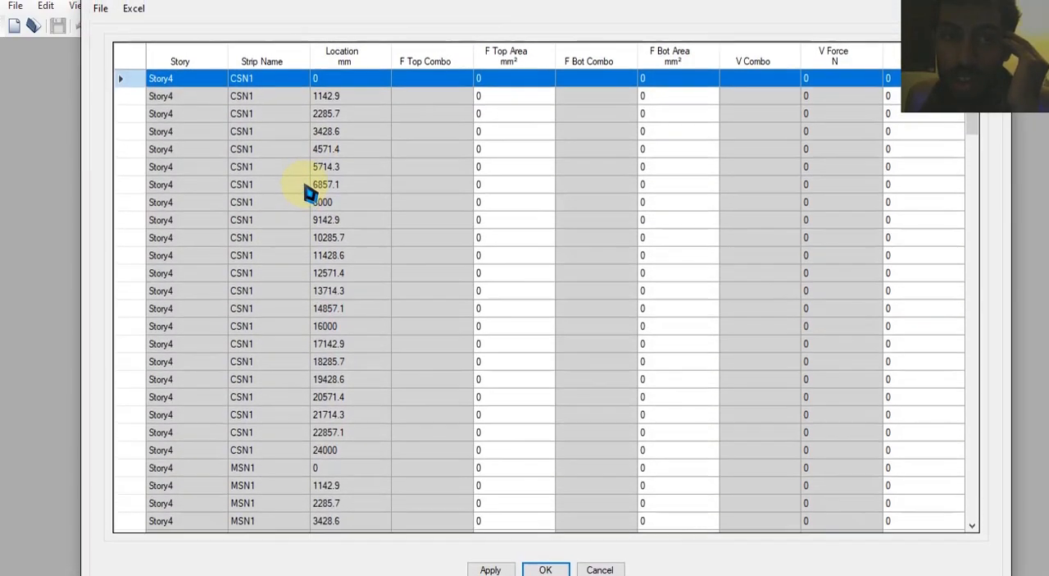
{"action": "scroll", "coordinate": [358, 147], "scroll_direction": "down", "scroll_amount": 10}
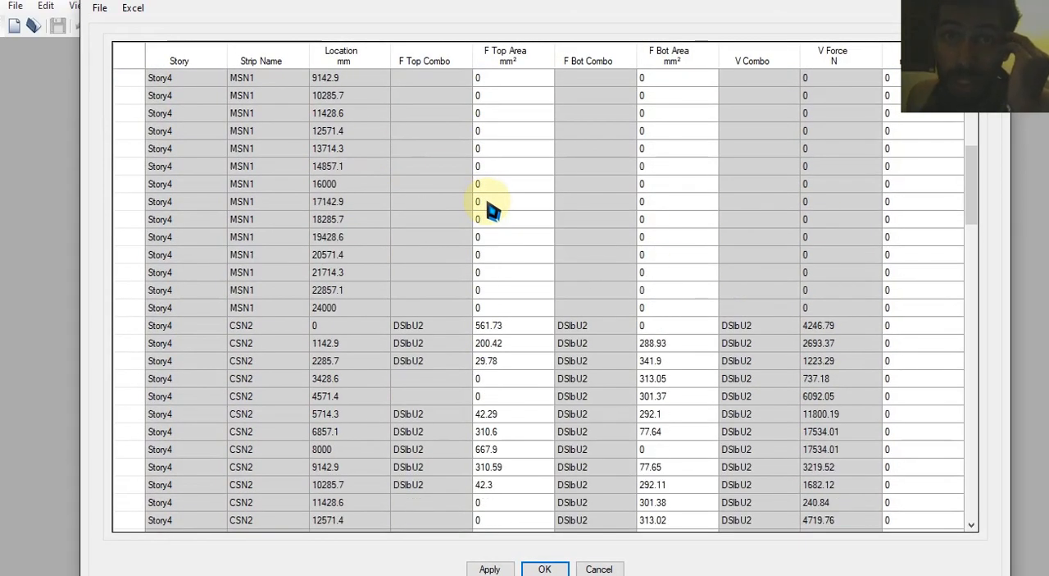
{"action": "scroll", "coordinate": [572, 335], "scroll_direction": "down", "scroll_amount": 4}
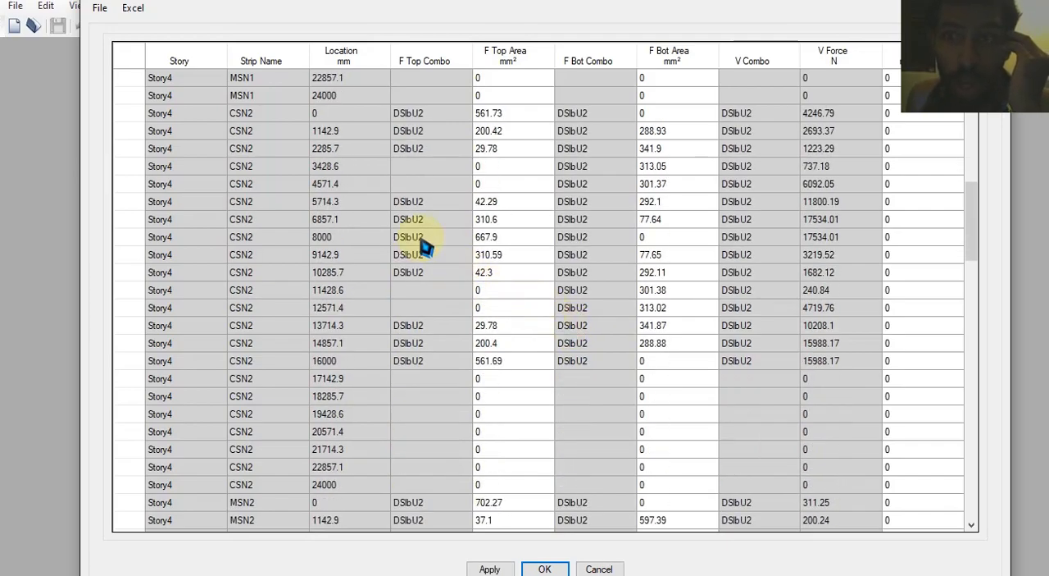
{"action": "scroll", "coordinate": [459, 225], "scroll_direction": "down", "scroll_amount": 9}
{"action": "scroll", "coordinate": [455, 238], "scroll_direction": "down", "scroll_amount": 20}
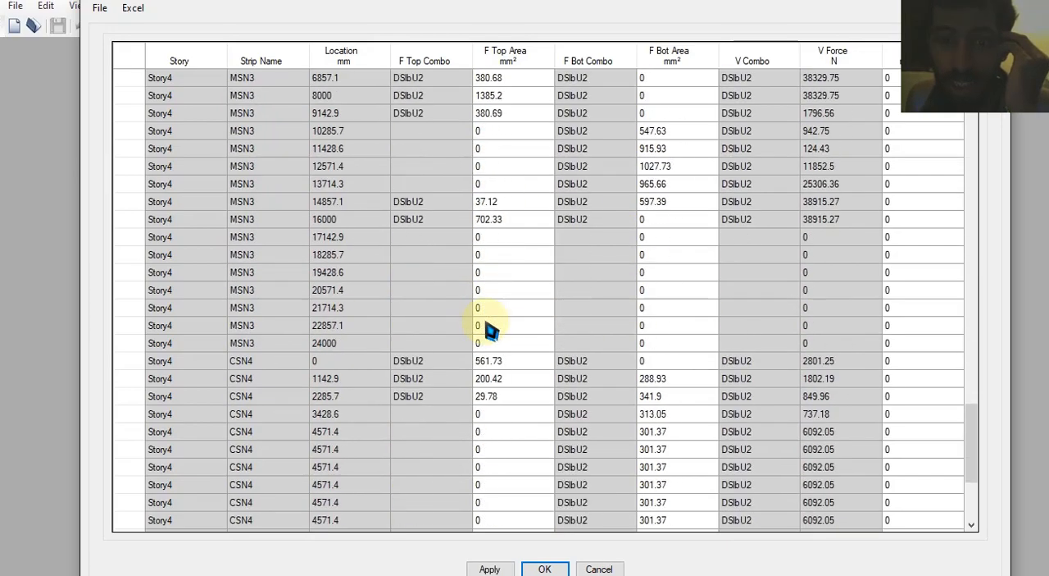
{"action": "left_click_drag", "start_coordinate": [566, 431], "coordinate": [534, 543]}
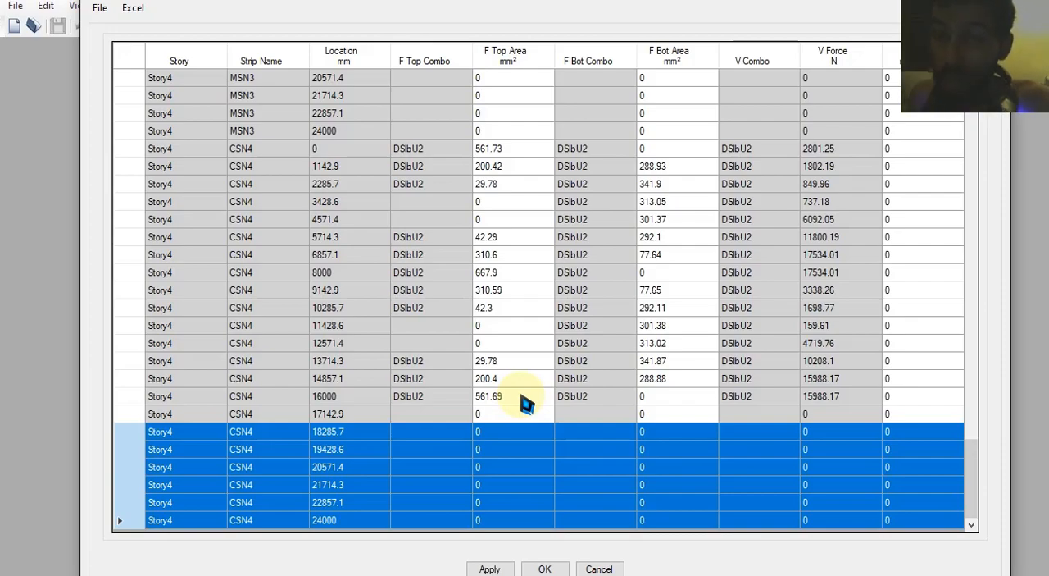
{"action": "scroll", "coordinate": [518, 379], "scroll_direction": "up", "scroll_amount": 12}
{"action": "scroll", "coordinate": [518, 379], "scroll_direction": "up", "scroll_amount": 18}
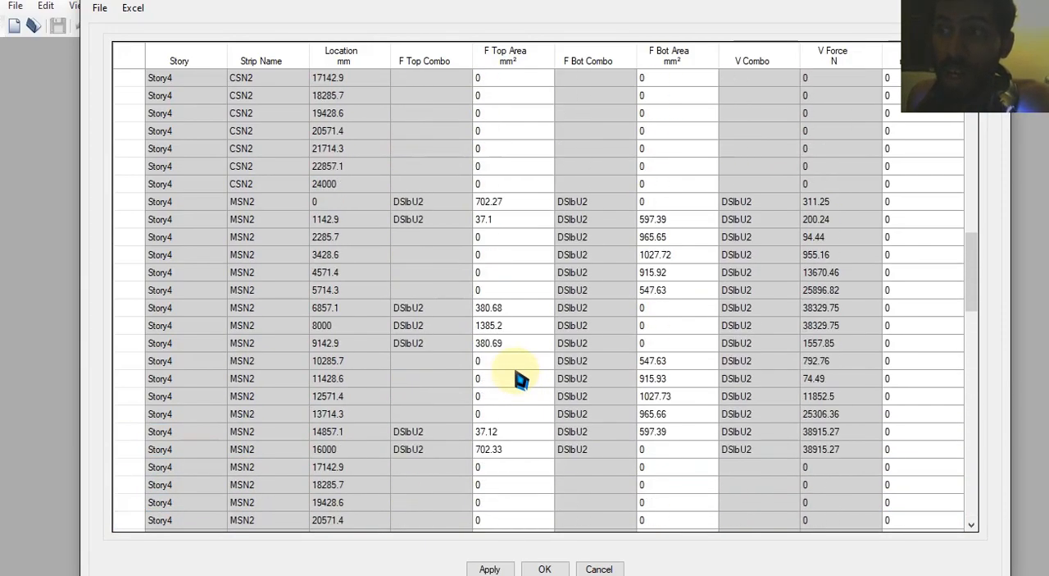
{"action": "scroll", "coordinate": [518, 379], "scroll_direction": "up", "scroll_amount": 7}
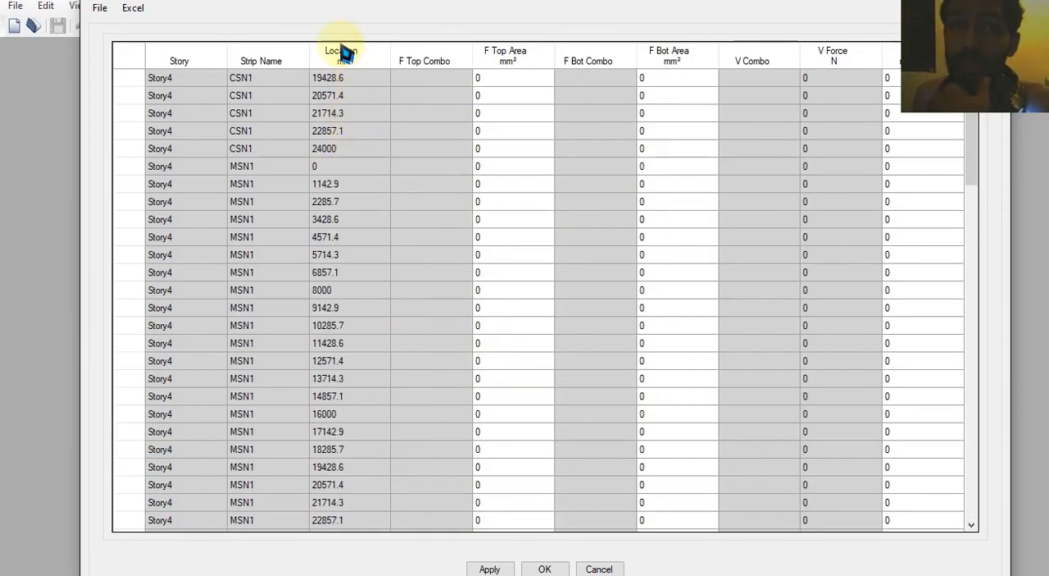
{"action": "left_click", "coordinate": [611, 564]}
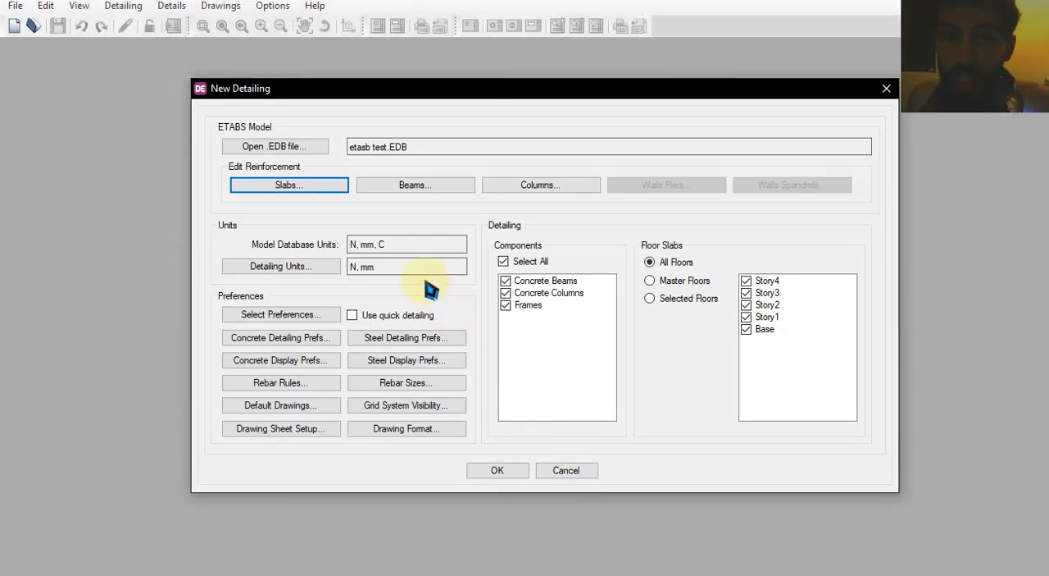
Examine the beam reinforcement table, checking the top steel areas for beam B2 on Story4
{"action": "left_click", "coordinate": [435, 184]}
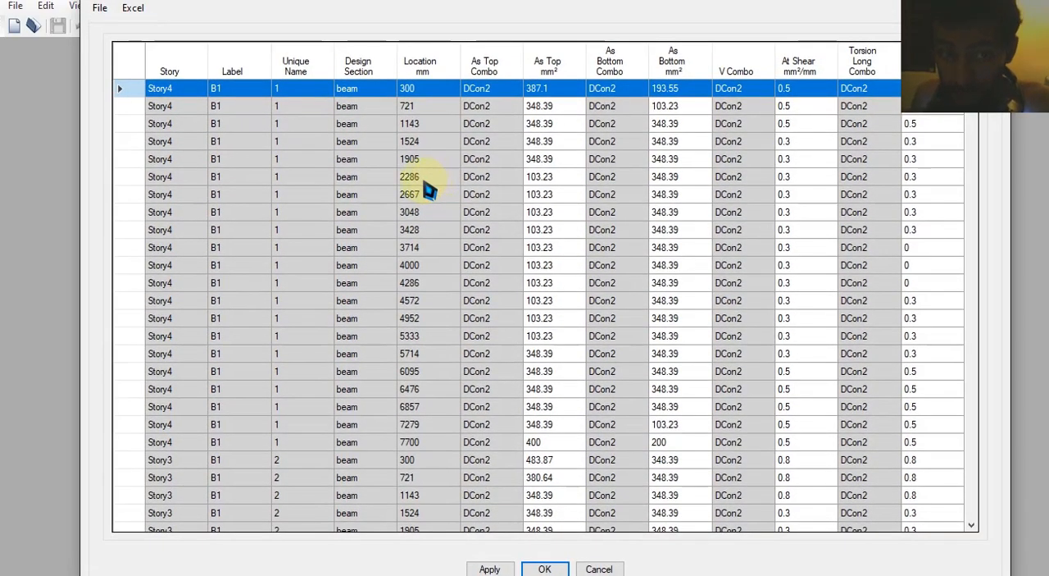
{"action": "scroll", "coordinate": [407, 255], "scroll_direction": "down", "scroll_amount": 20}
{"action": "scroll", "coordinate": [726, 320], "scroll_direction": "down", "scroll_amount": 3}
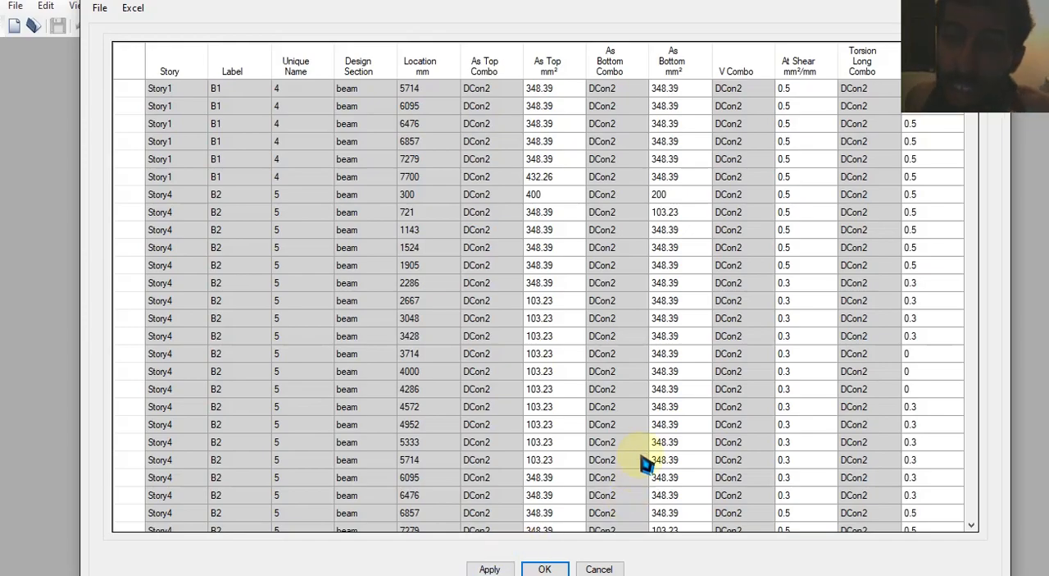
{"action": "left_click", "coordinate": [524, 232]}
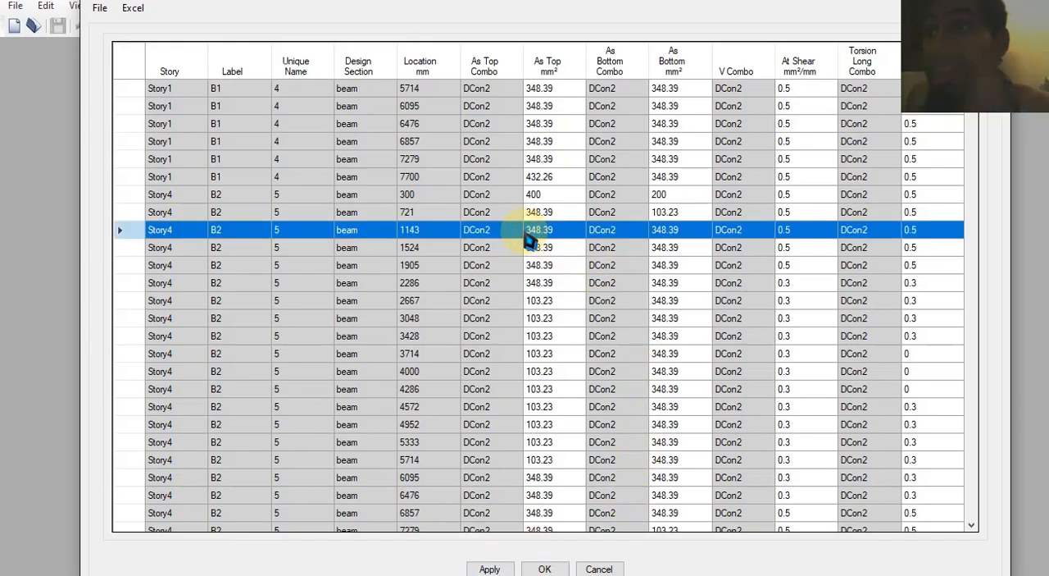
{"action": "left_click", "coordinate": [556, 222]}
{"action": "left_click", "coordinate": [558, 199]}
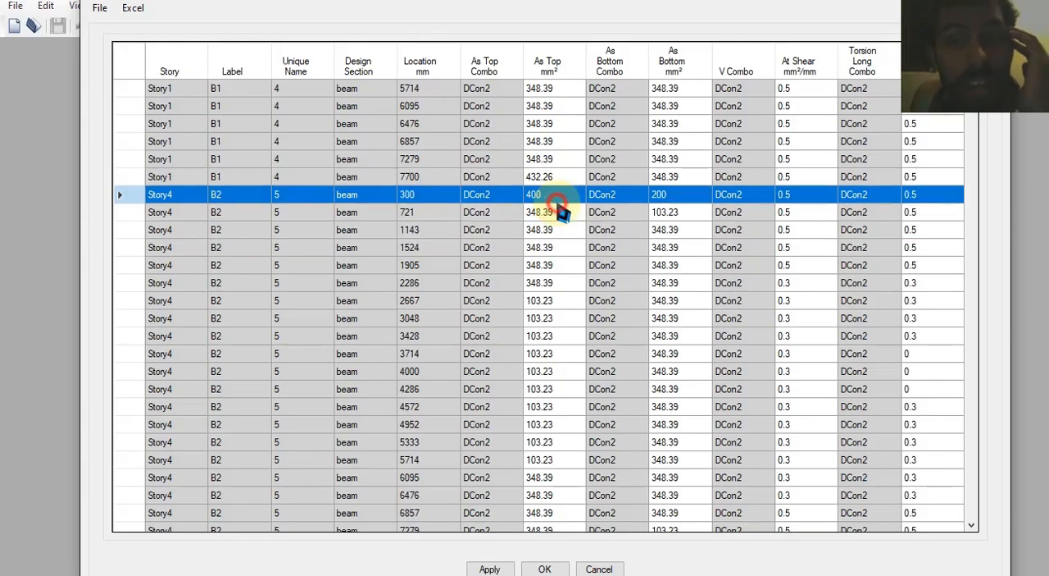
{"action": "left_click", "coordinate": [558, 210]}
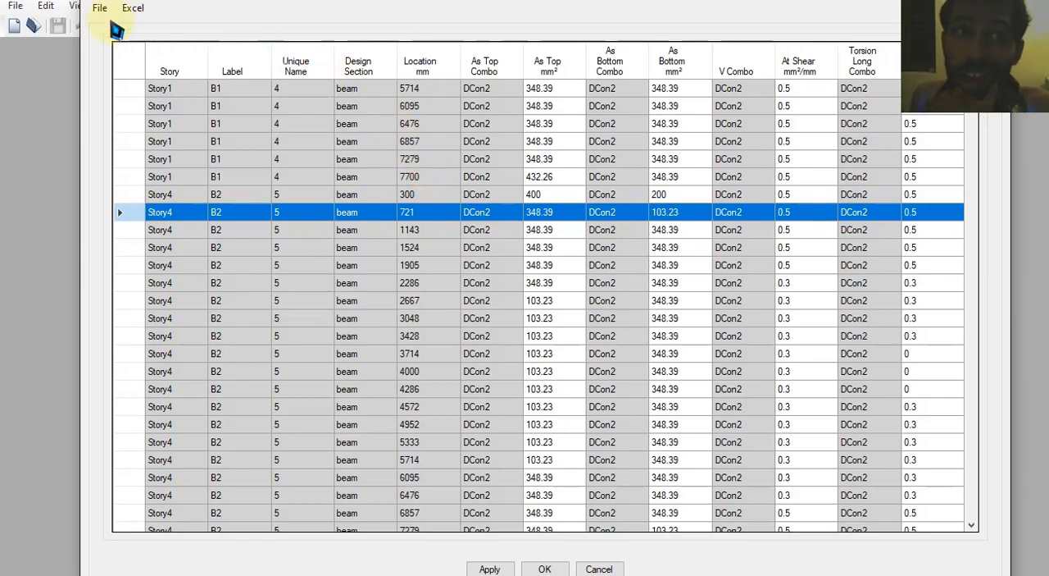
Check the Excel export and import options of the beam reinforcement table, then close it without changes
{"action": "left_click", "coordinate": [100, 18]}
{"action": "left_click", "coordinate": [218, 12]}
{"action": "left_click", "coordinate": [141, 9]}
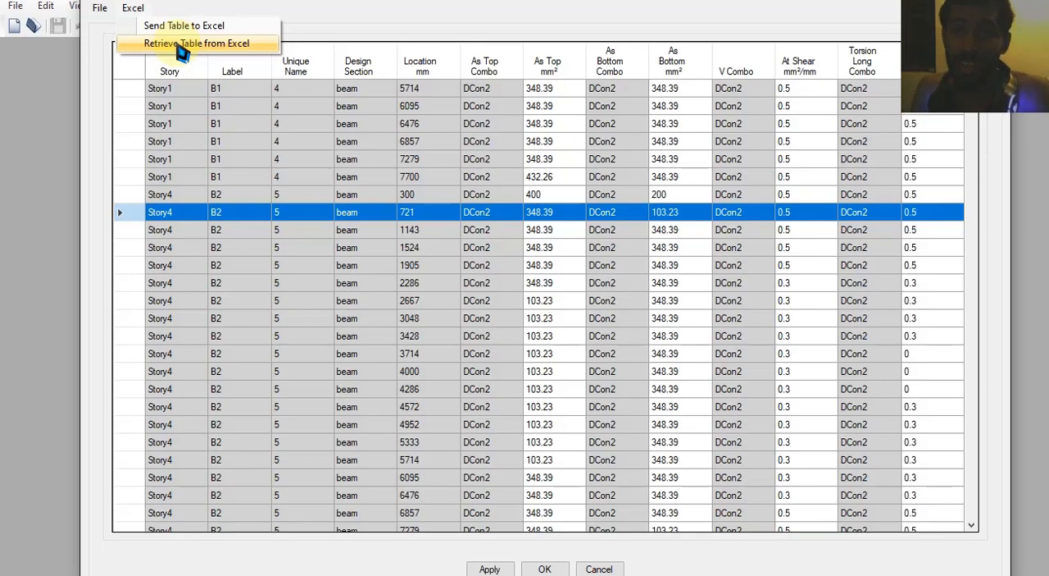
{"action": "left_click", "coordinate": [541, 212]}
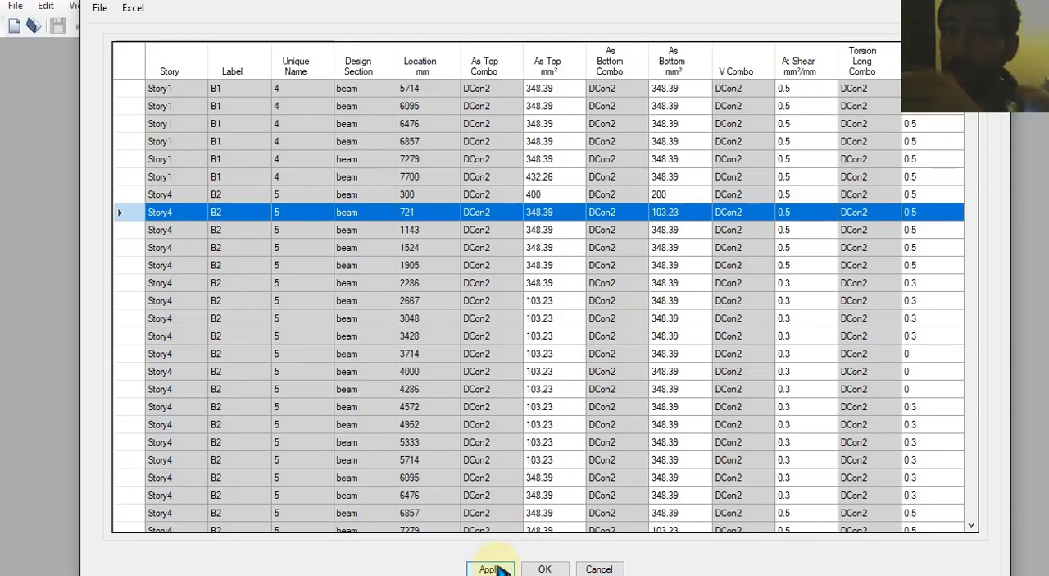
{"action": "left_click", "coordinate": [599, 568]}
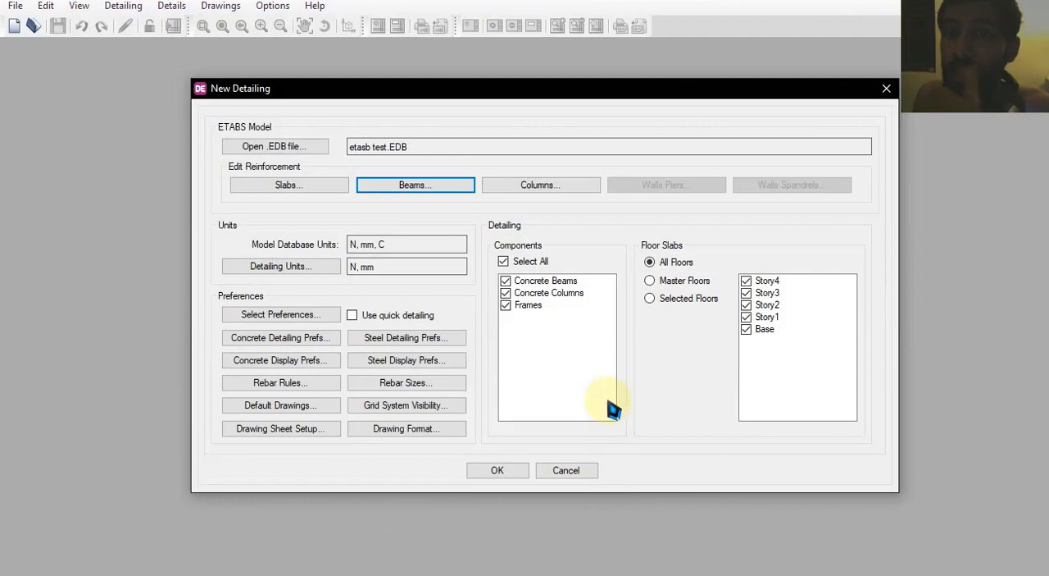
Examine the column reinforcement table and its Excel exchange options, then close it without changes
{"action": "left_click", "coordinate": [541, 187]}
{"action": "scroll", "coordinate": [547, 204], "scroll_direction": "down", "scroll_amount": 8}
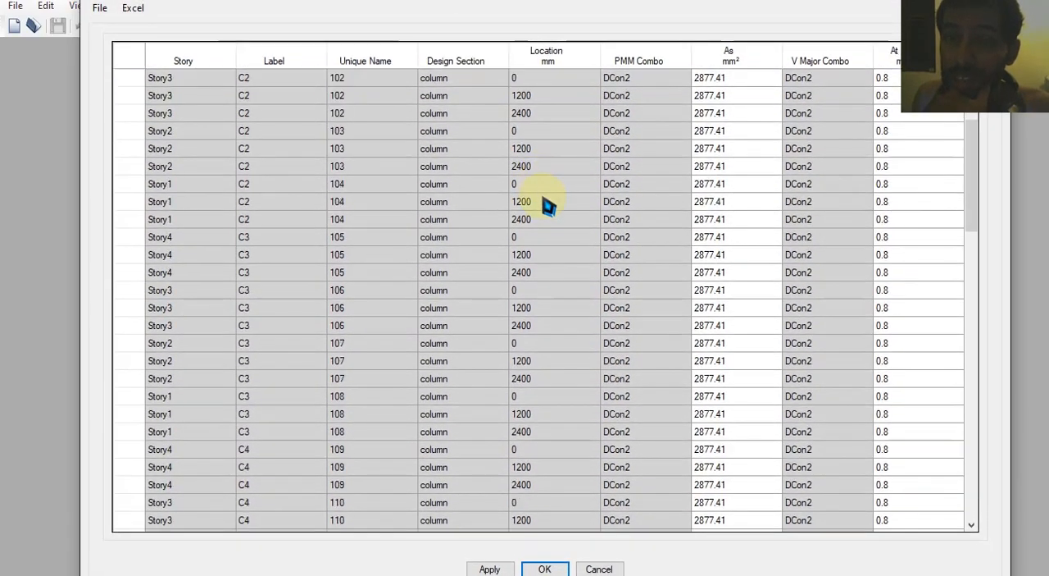
{"action": "scroll", "coordinate": [547, 205], "scroll_direction": "down", "scroll_amount": 5}
{"action": "left_click", "coordinate": [133, 9]}
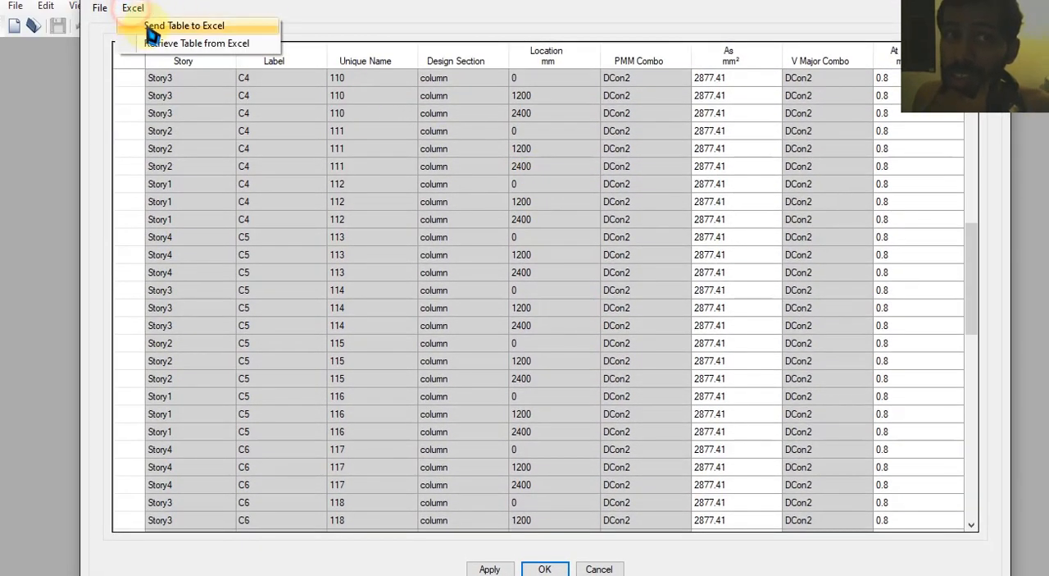
{"action": "left_click", "coordinate": [370, 34]}
{"action": "left_click", "coordinate": [599, 569]}
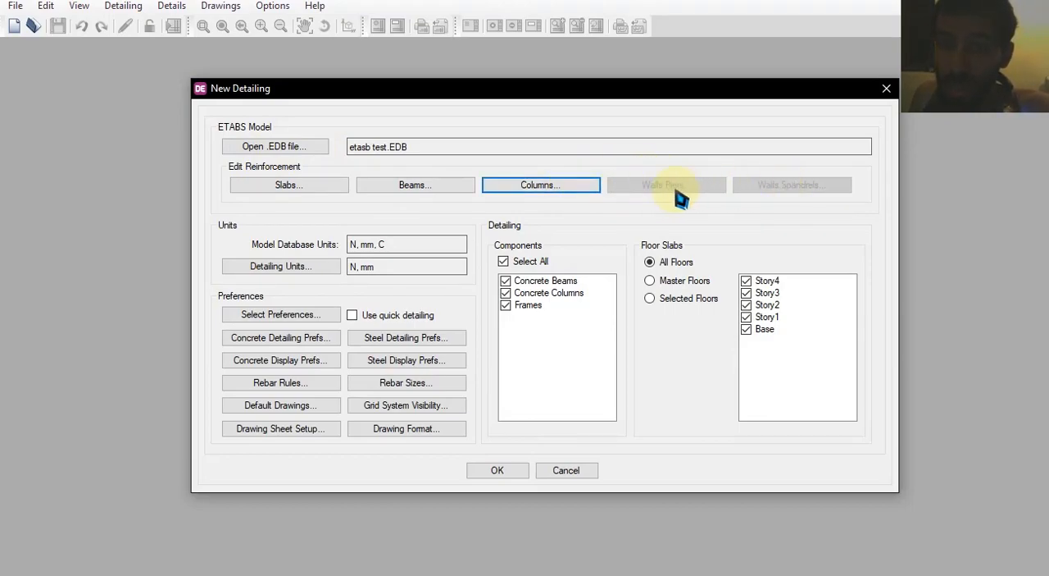
Keep concrete beams, concrete columns and frames for detailing, and limit the floor slabs to Story4 only
{"action": "left_click", "coordinate": [538, 281]}
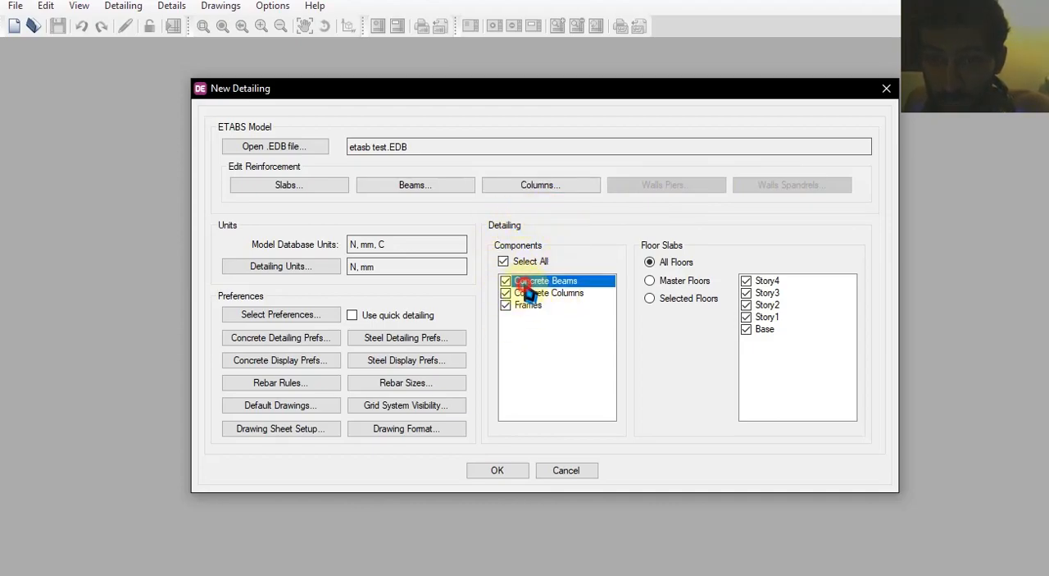
{"action": "left_click", "coordinate": [533, 292]}
{"action": "left_click", "coordinate": [531, 304]}
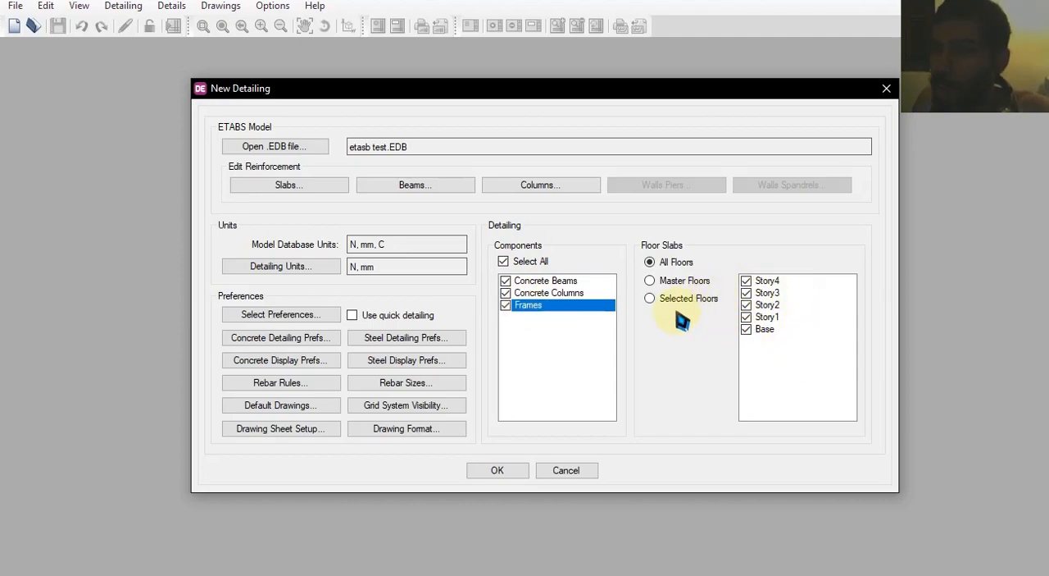
{"action": "left_click", "coordinate": [650, 299]}
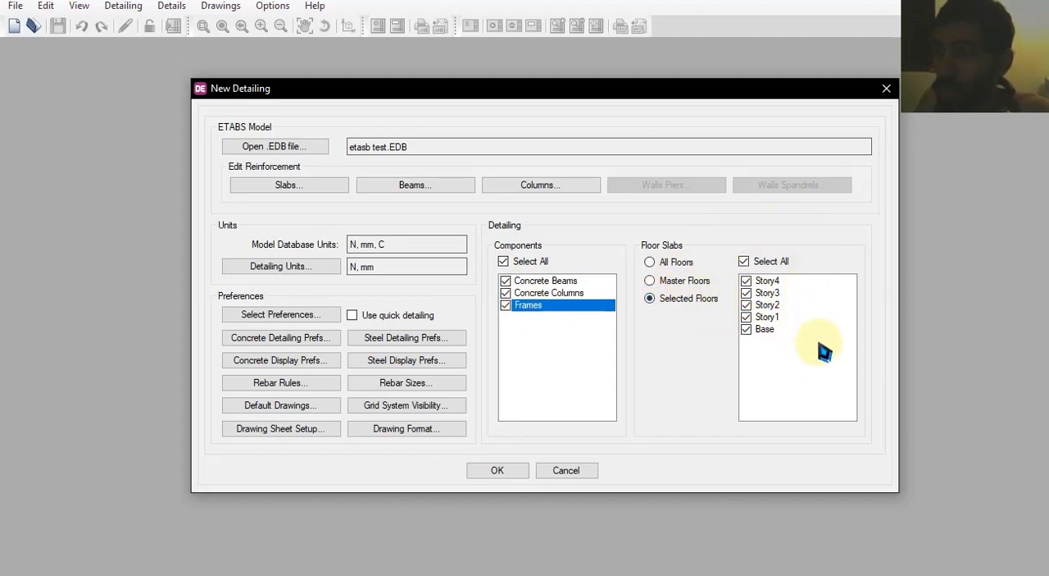
{"action": "left_click", "coordinate": [743, 260]}
{"action": "left_click", "coordinate": [746, 281]}
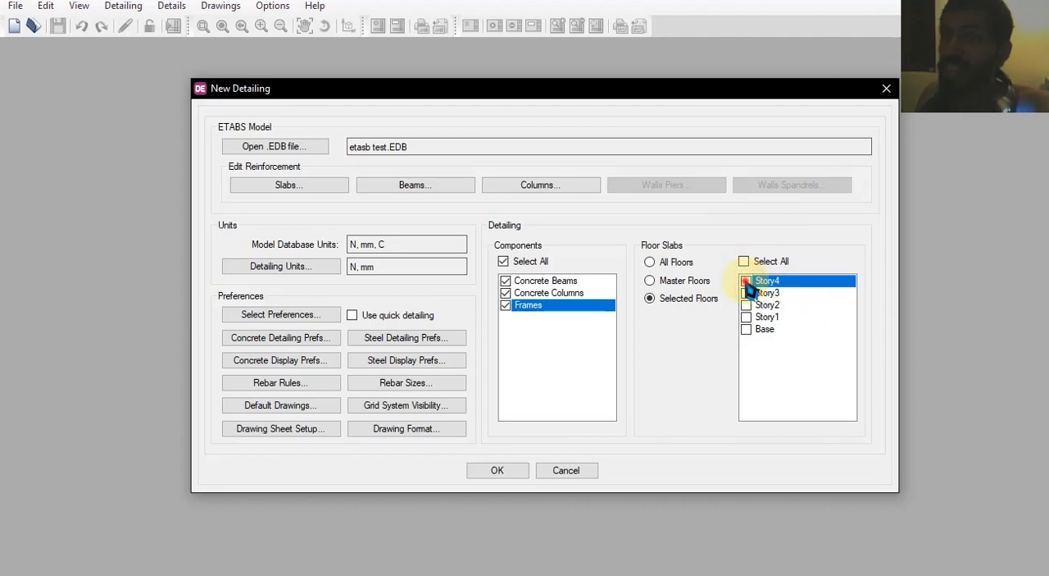
{"action": "left_click", "coordinate": [747, 283]}
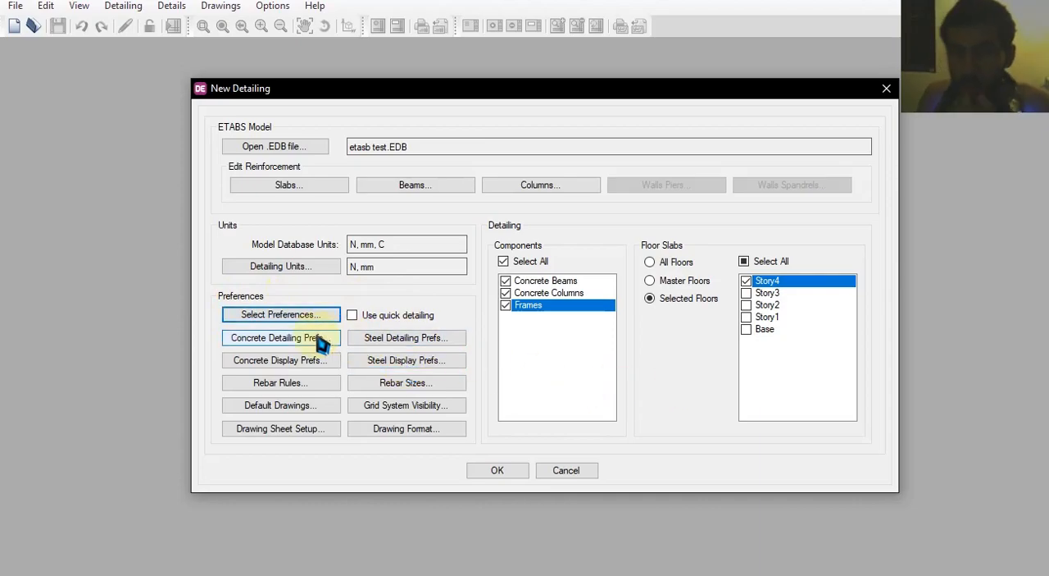
{"action": "left_click", "coordinate": [269, 316]}
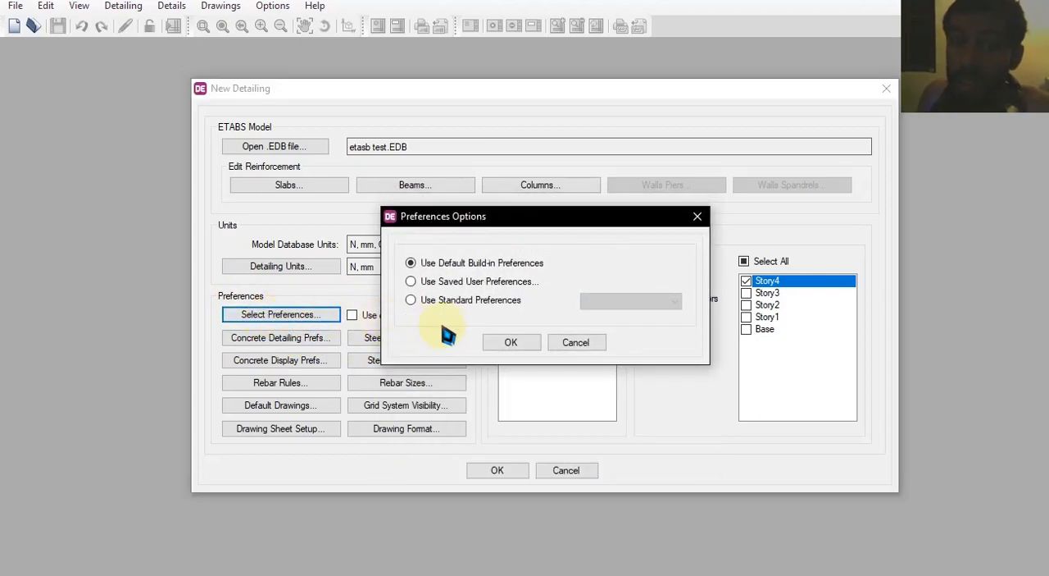
{"action": "left_click", "coordinate": [463, 303]}
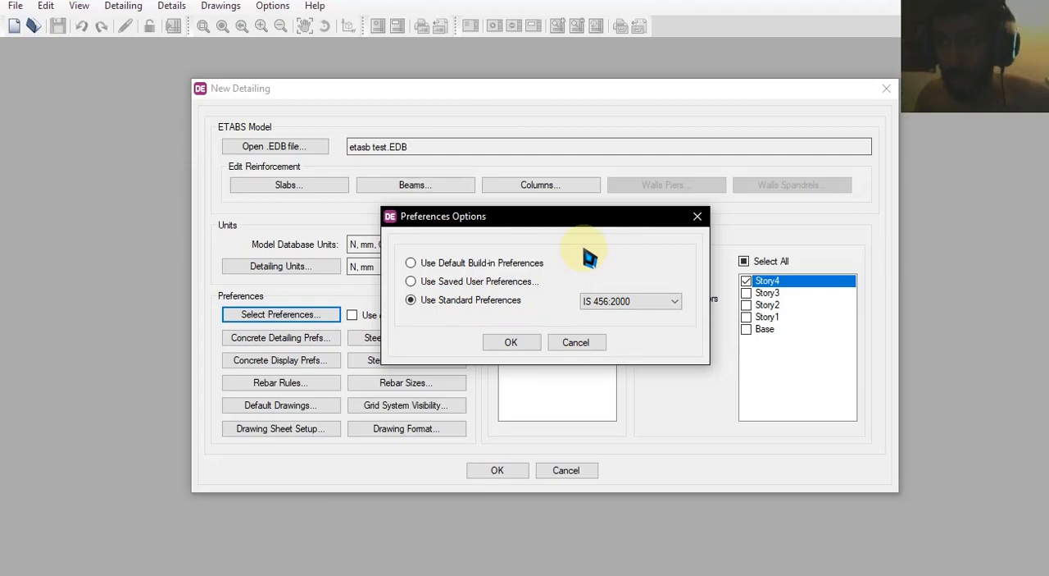
{"action": "left_click", "coordinate": [616, 303]}
{"action": "left_click", "coordinate": [636, 276]}
{"action": "left_click", "coordinate": [575, 342]}
Set the detailing preferences to the IS 456:2000 standard
{"action": "left_click", "coordinate": [292, 315]}
{"action": "left_click", "coordinate": [461, 301]}
{"action": "left_click", "coordinate": [631, 302]}
{"action": "left_click", "coordinate": [623, 326]}
{"action": "left_click", "coordinate": [511, 343]}
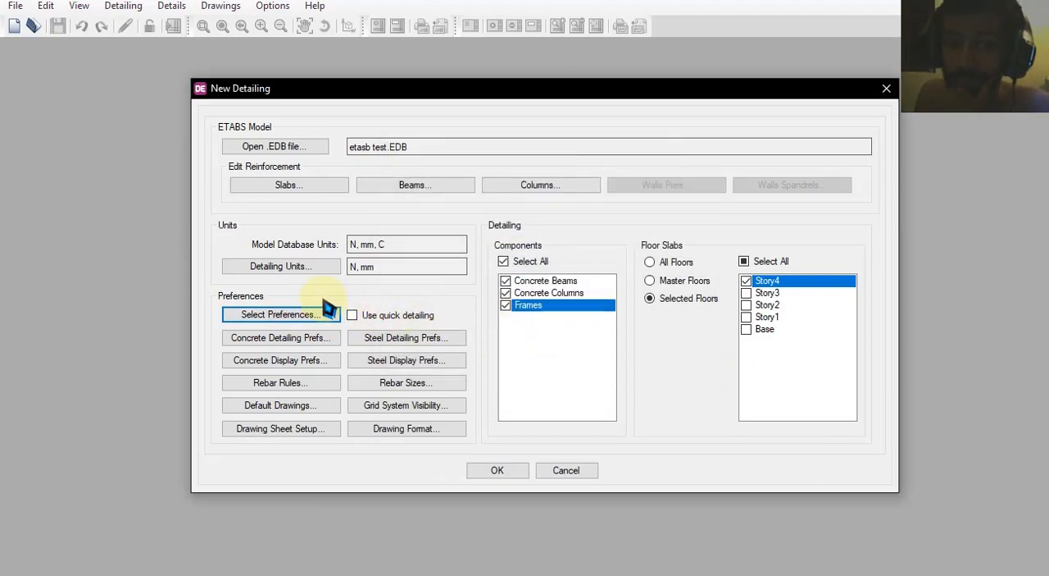
Review the slab concrete detailing preferences, including the basic text height, basic symbol size and line thickness
{"action": "left_click", "coordinate": [291, 349]}
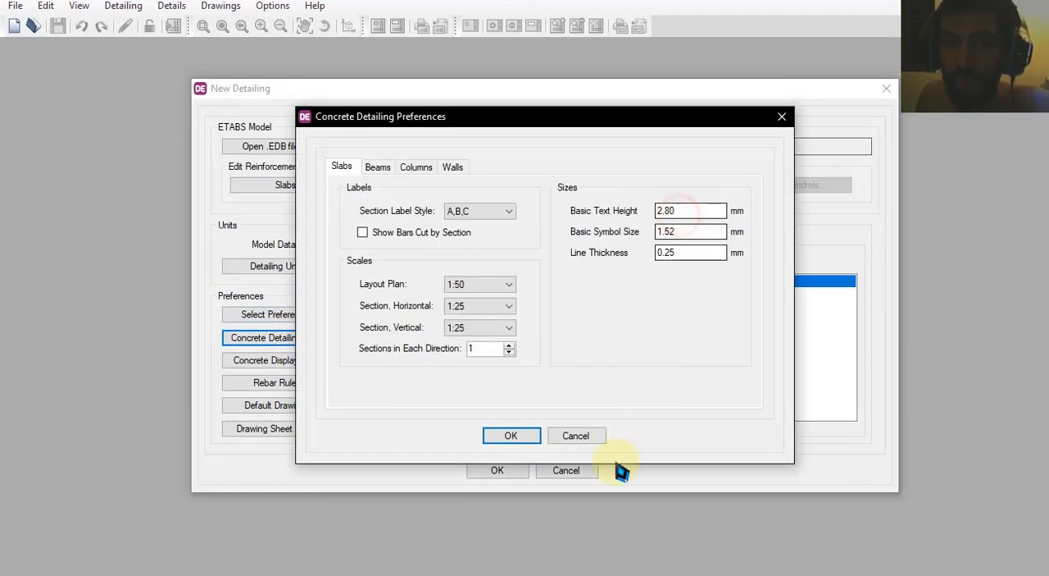
{"action": "left_click", "coordinate": [568, 435]}
{"action": "left_click", "coordinate": [291, 349]}
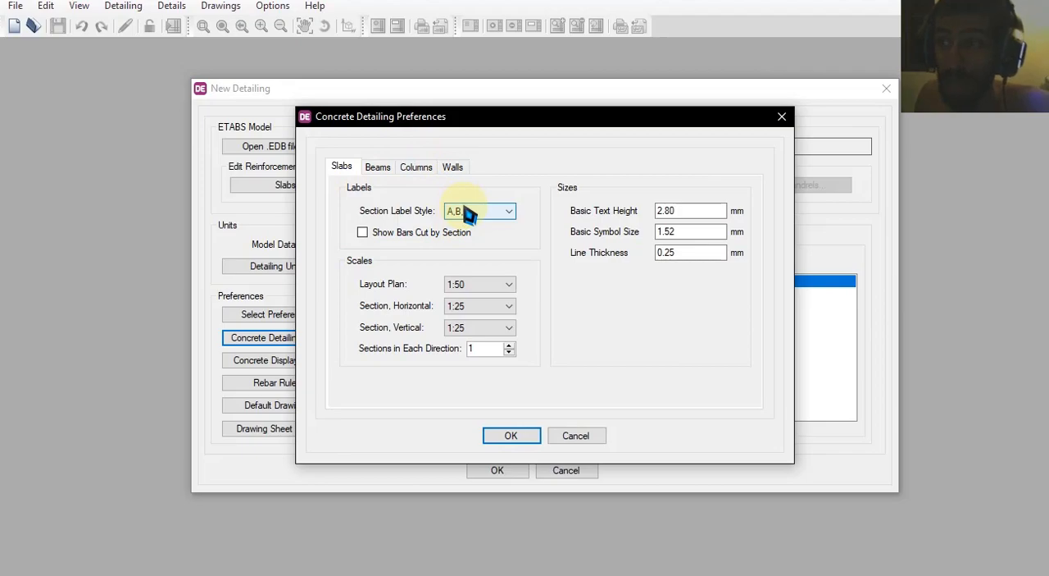
{"action": "double_click", "coordinate": [686, 211]}
{"action": "double_click", "coordinate": [695, 232]}
{"action": "double_click", "coordinate": [683, 254]}
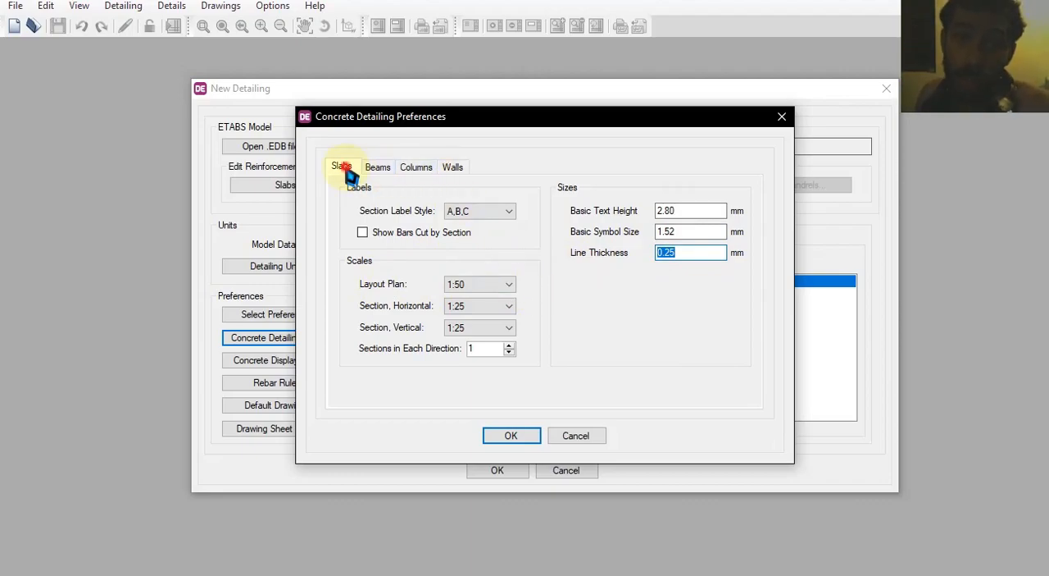
Review the beam and column concrete detailing preferences and the steel detailing preferences, closing both without changes
{"action": "left_click", "coordinate": [378, 168]}
{"action": "left_click", "coordinate": [409, 168]}
{"action": "left_click", "coordinate": [378, 167]}
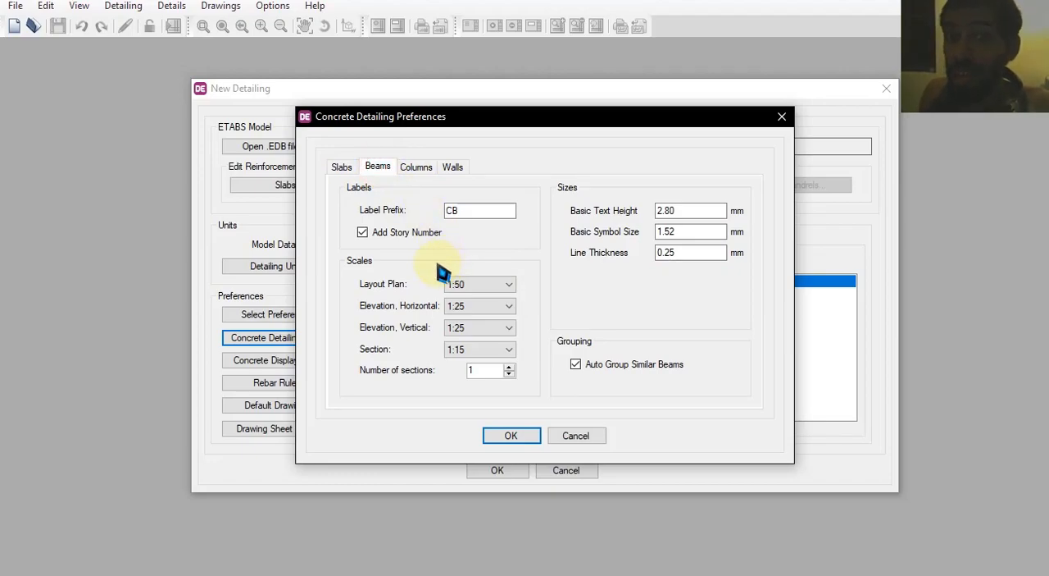
{"action": "left_click", "coordinate": [416, 167]}
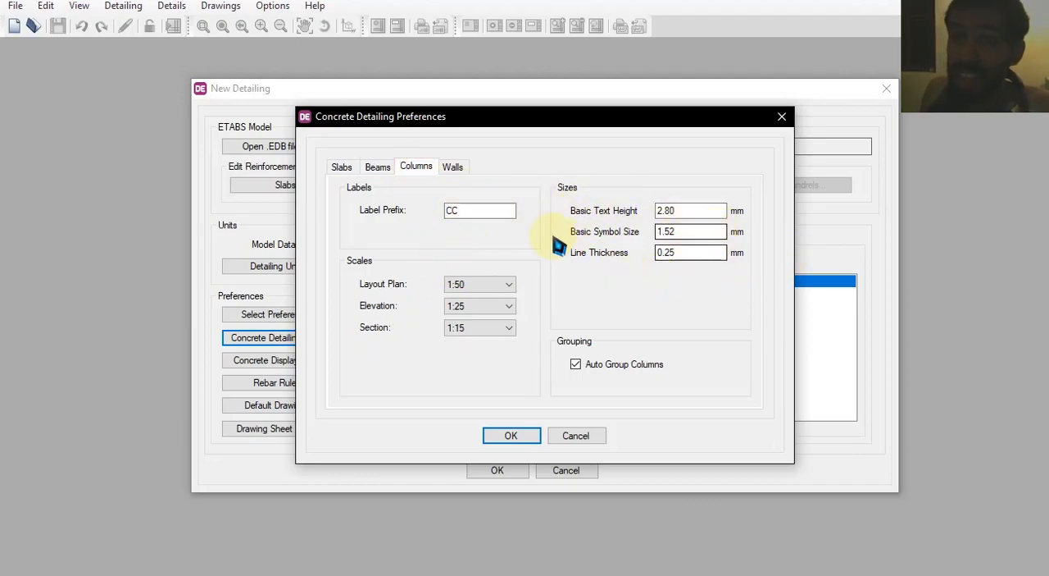
{"action": "left_click", "coordinate": [576, 437]}
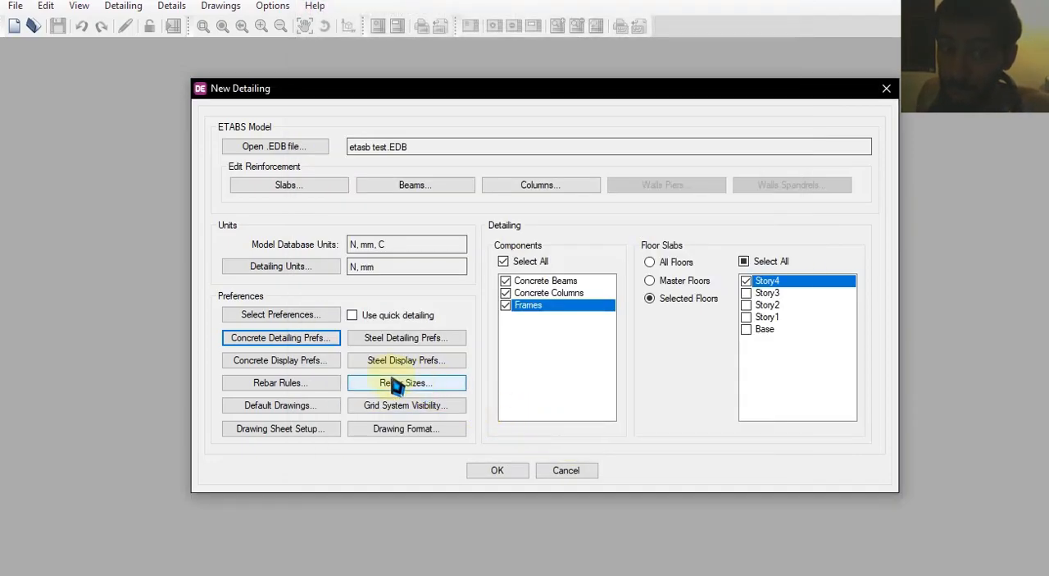
{"action": "left_click", "coordinate": [384, 337]}
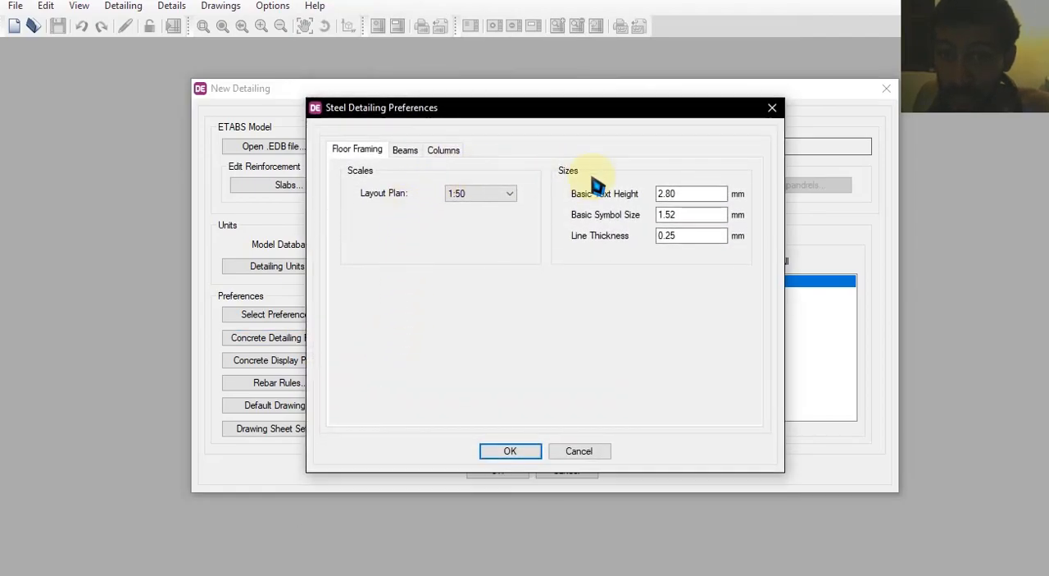
{"action": "left_click", "coordinate": [405, 153]}
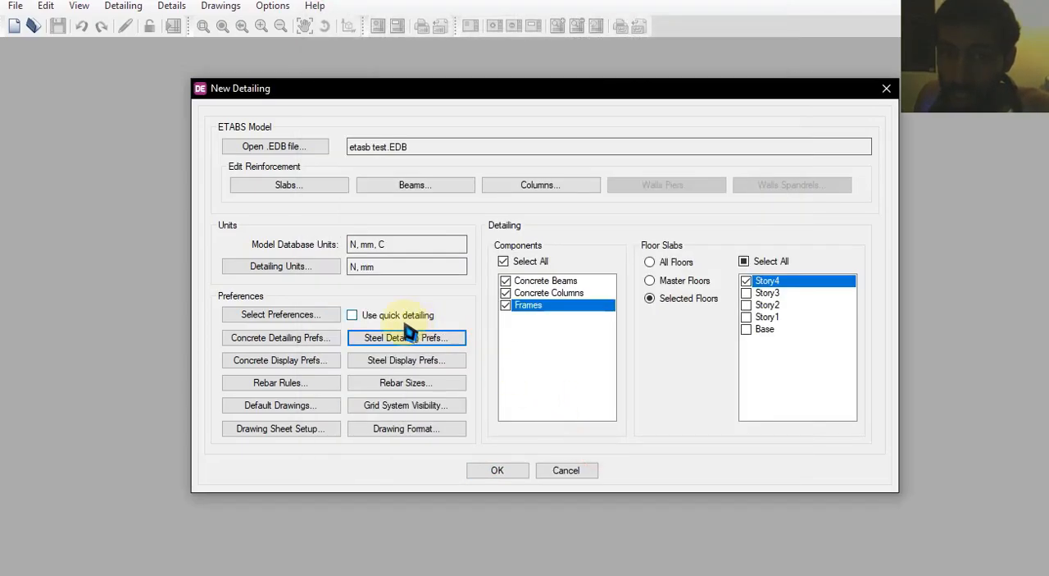
Include the number of legs in the beam stirrup rebar calls for elevation and section in the concrete display preferences
{"action": "left_click", "coordinate": [278, 363]}
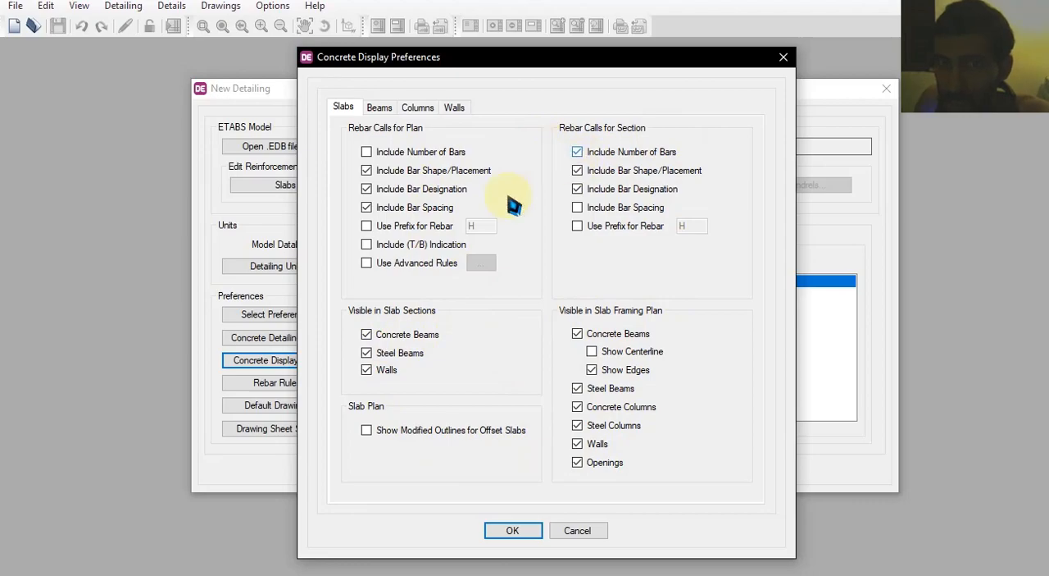
{"action": "left_click", "coordinate": [380, 109]}
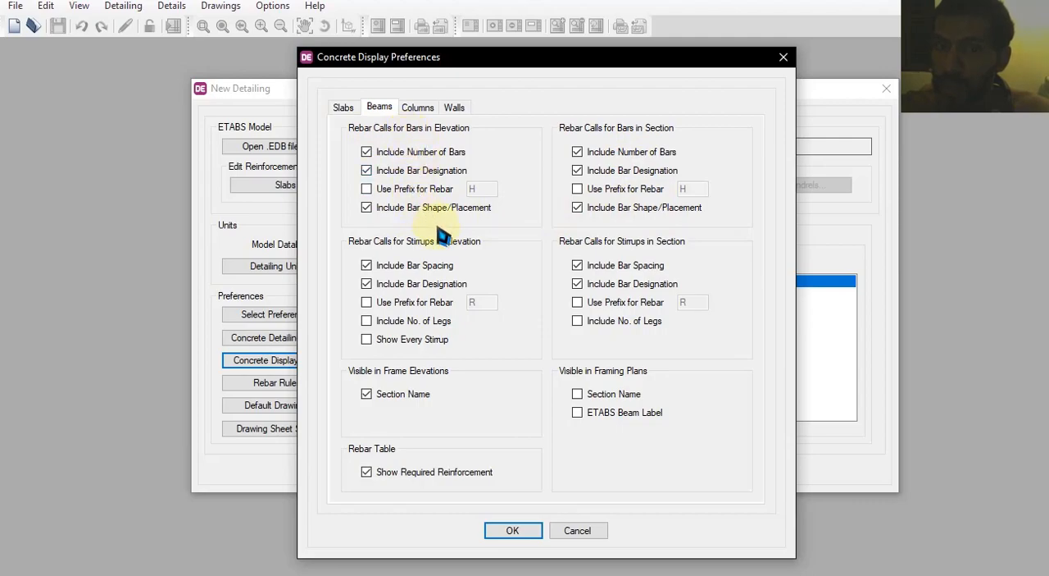
{"action": "left_click", "coordinate": [414, 323]}
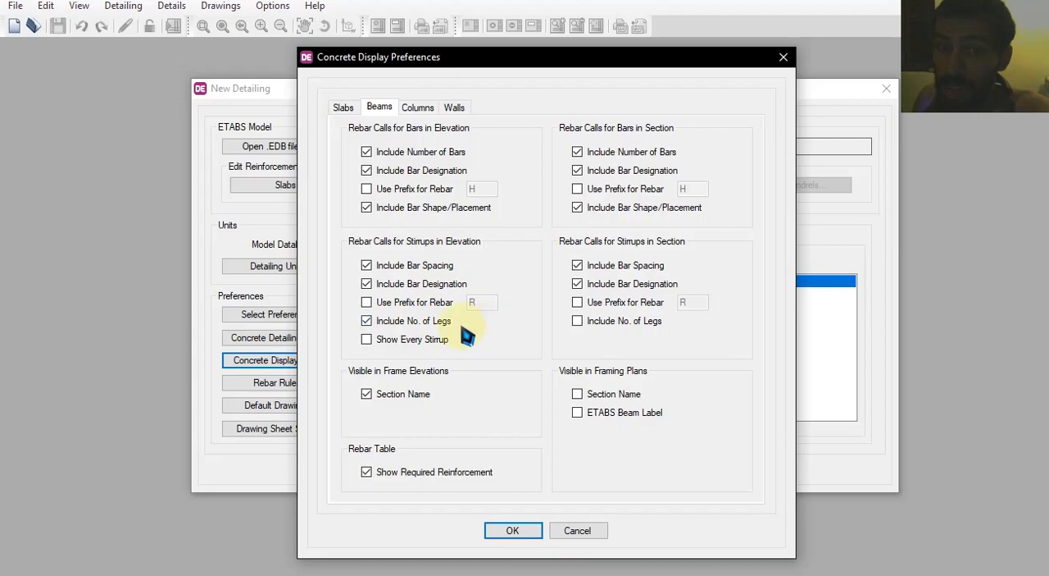
{"action": "left_click", "coordinate": [415, 341]}
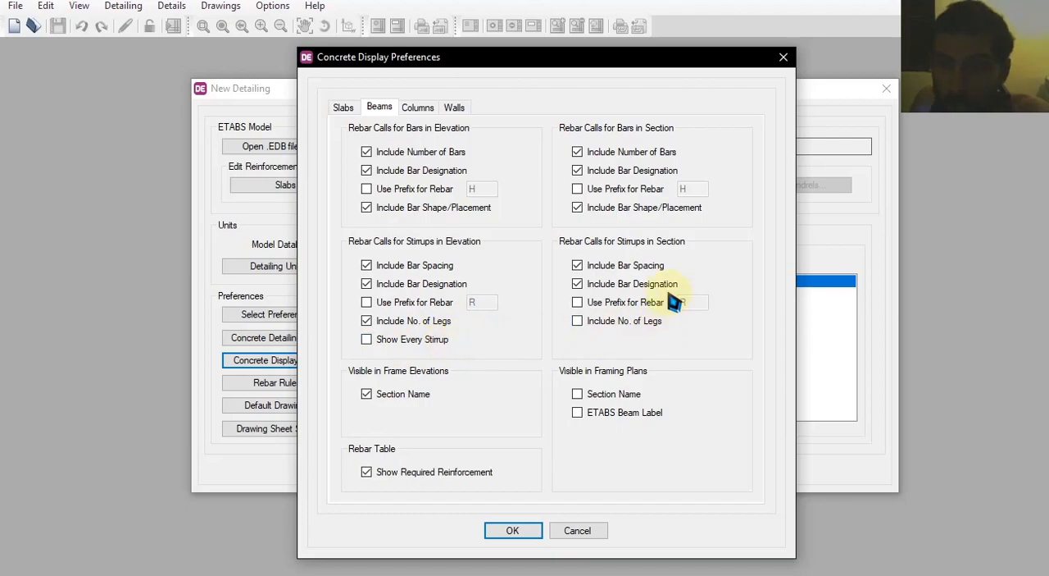
{"action": "left_click", "coordinate": [634, 320]}
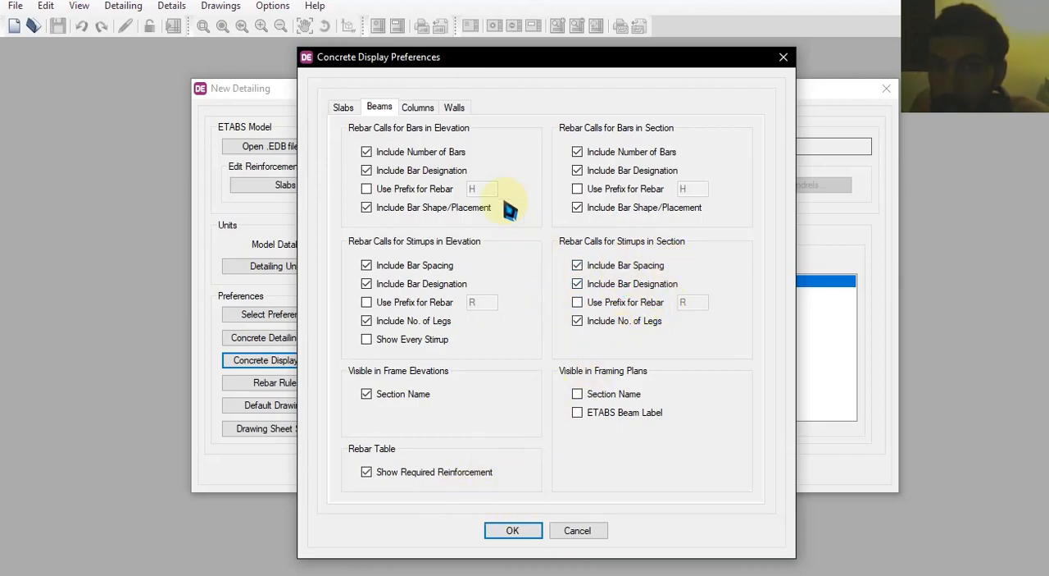
{"action": "left_click", "coordinate": [420, 113]}
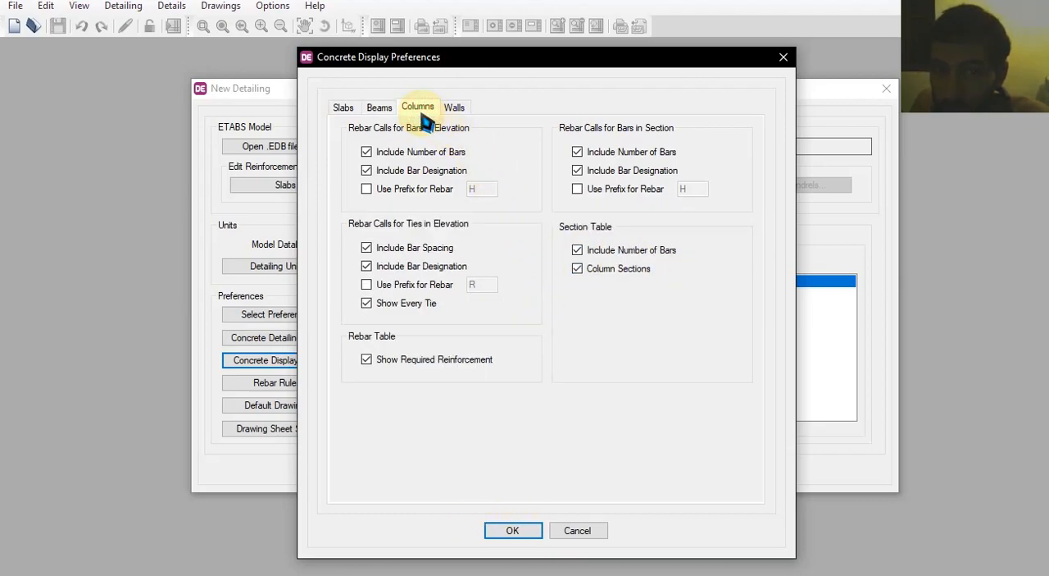
{"action": "left_click", "coordinate": [512, 532]}
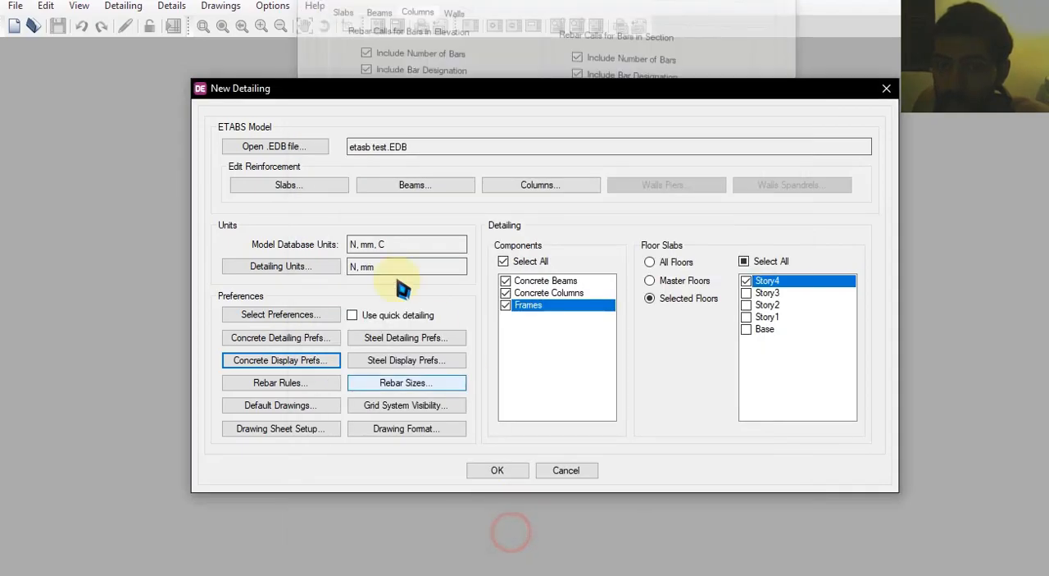
Review the steel display preferences for floor framing and beams, then close them without changes
{"action": "left_click", "coordinate": [399, 363]}
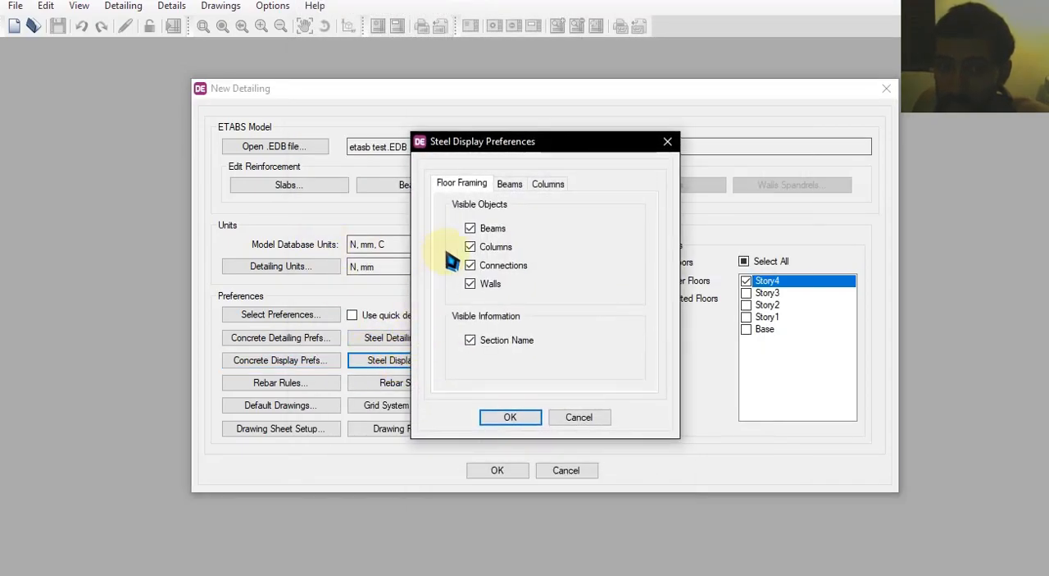
{"action": "left_click", "coordinate": [507, 187]}
{"action": "left_click", "coordinate": [463, 185]}
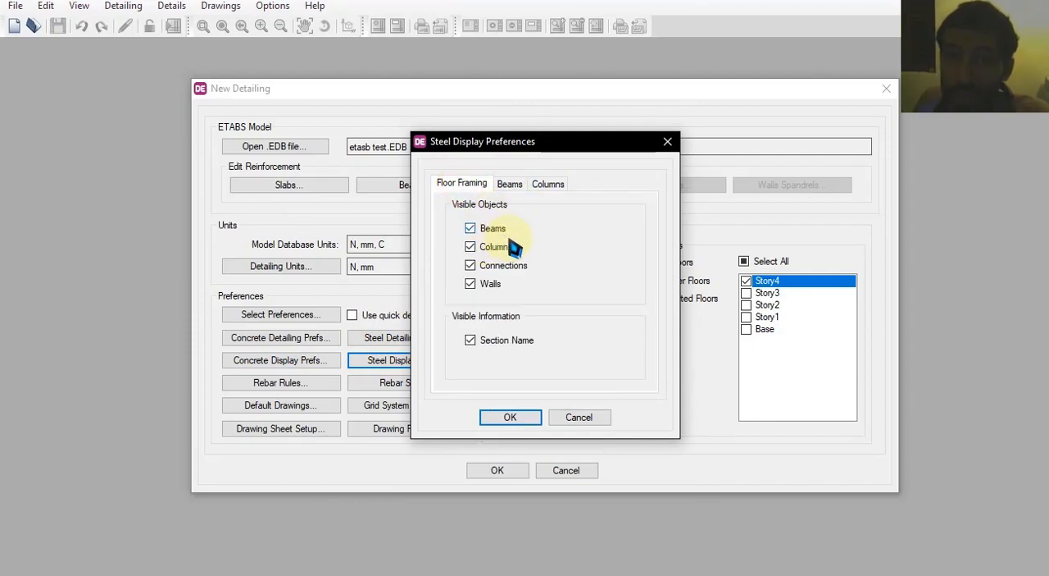
{"action": "left_click", "coordinate": [598, 415]}
In the slab rebar selection rules, set the largest bar size to 20 and the maximum bar spacing to 300 mm
{"action": "left_click", "coordinate": [296, 386]}
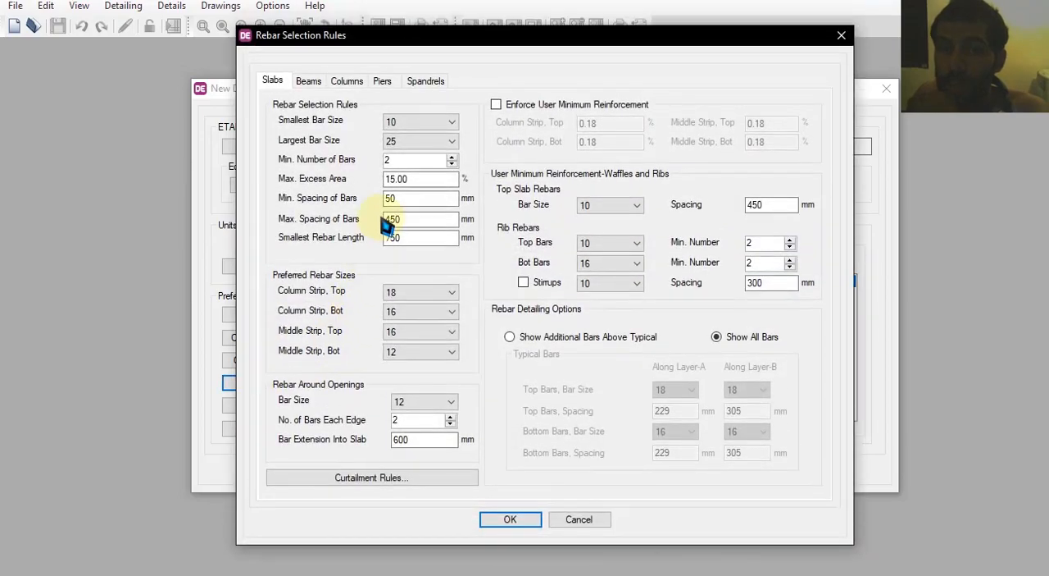
{"action": "left_click", "coordinate": [418, 121]}
{"action": "left_click", "coordinate": [414, 131]}
{"action": "left_click", "coordinate": [418, 141]}
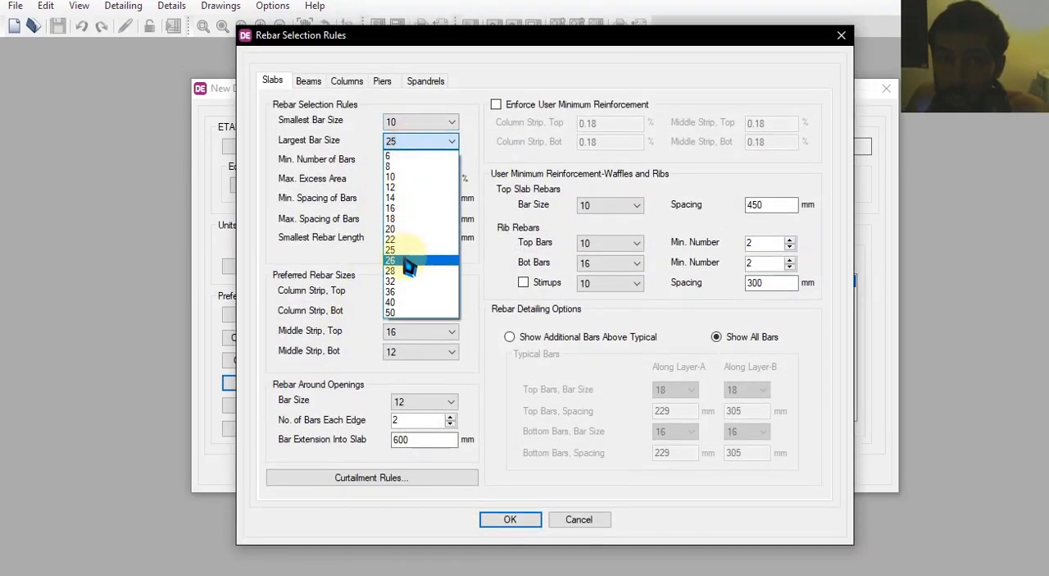
{"action": "left_click", "coordinate": [402, 273]}
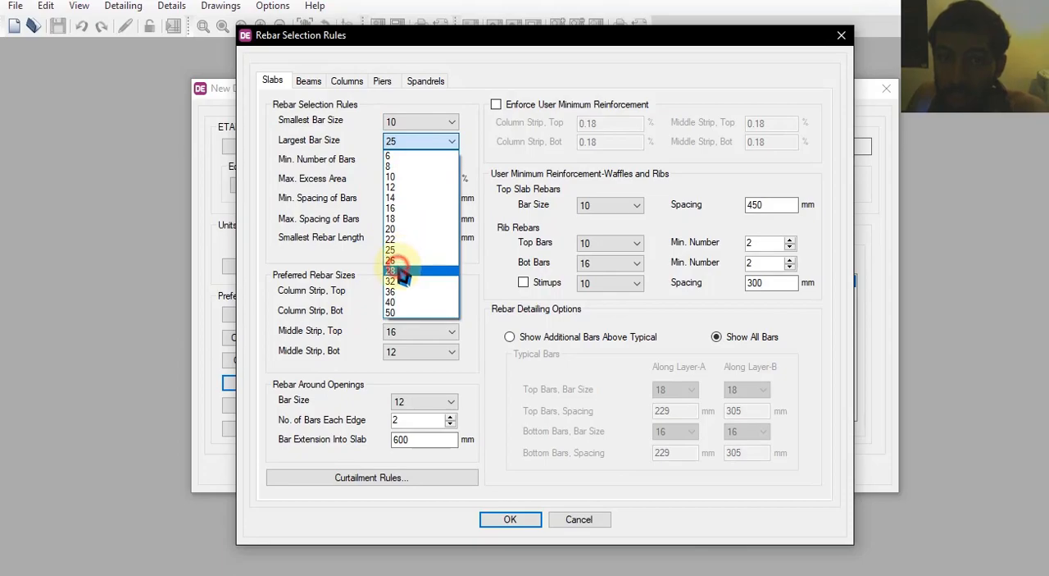
{"action": "left_click", "coordinate": [402, 229]}
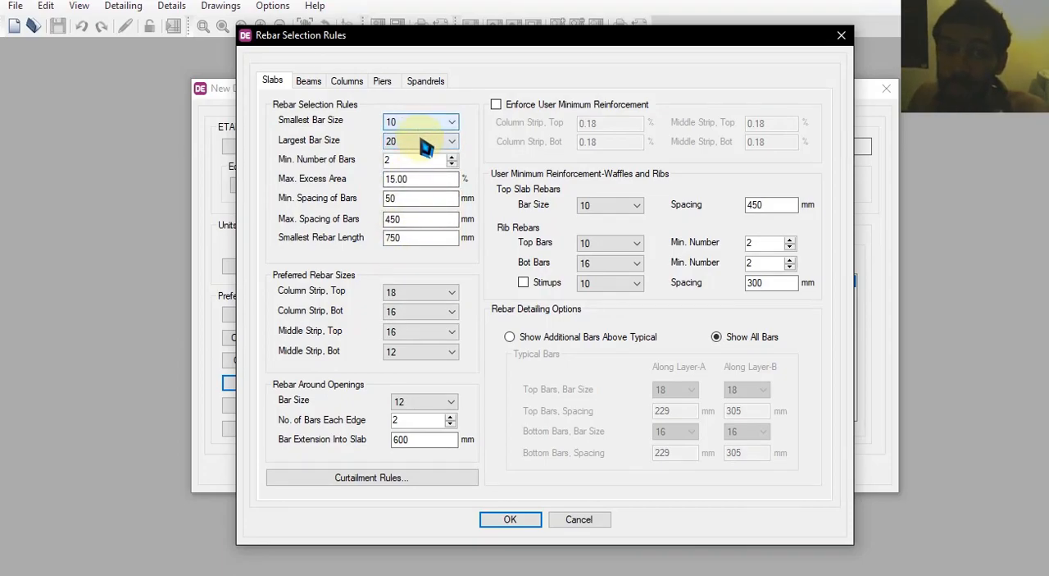
{"action": "left_click", "coordinate": [412, 161]}
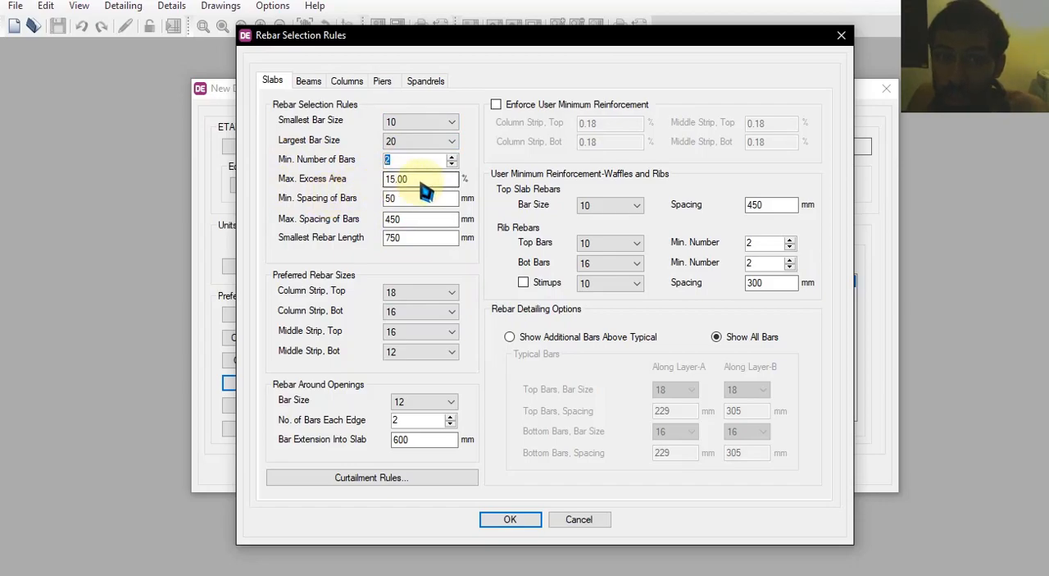
{"action": "left_click", "coordinate": [422, 179]}
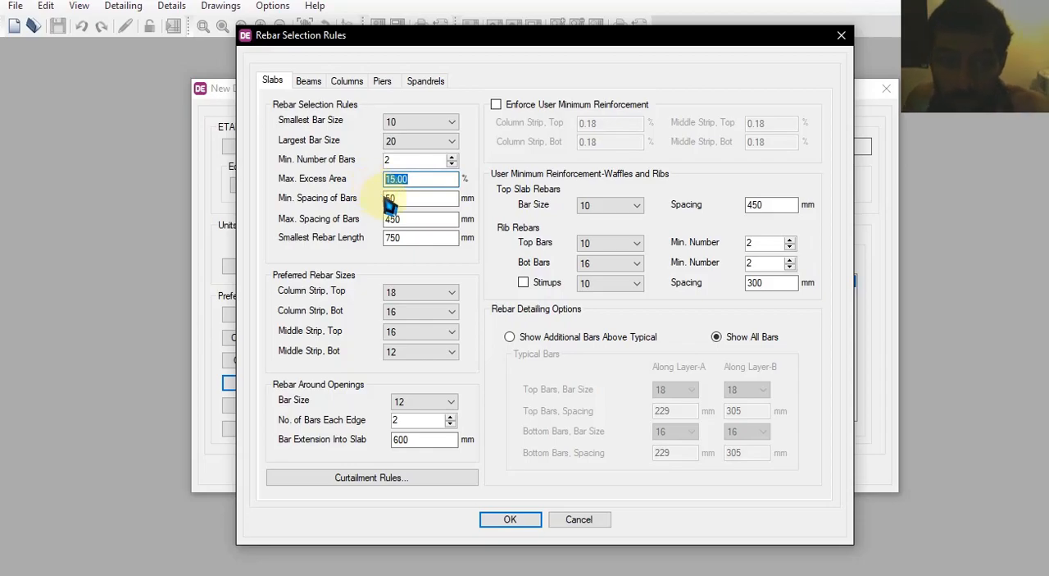
{"action": "left_click", "coordinate": [422, 198]}
{"action": "left_click", "coordinate": [393, 219]}
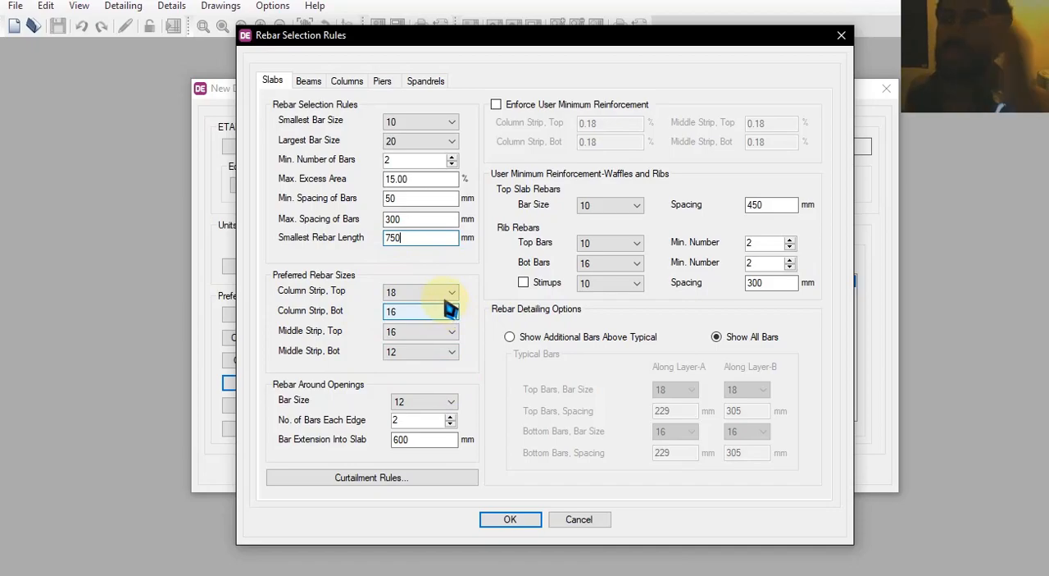
Set the preferred slab rebar size to 8 for the top and bottom of both the column and middle strips
{"action": "left_click", "coordinate": [414, 292]}
{"action": "left_click", "coordinate": [407, 330]}
{"action": "left_click", "coordinate": [412, 293]}
{"action": "left_click", "coordinate": [411, 318]}
{"action": "left_click", "coordinate": [420, 312]}
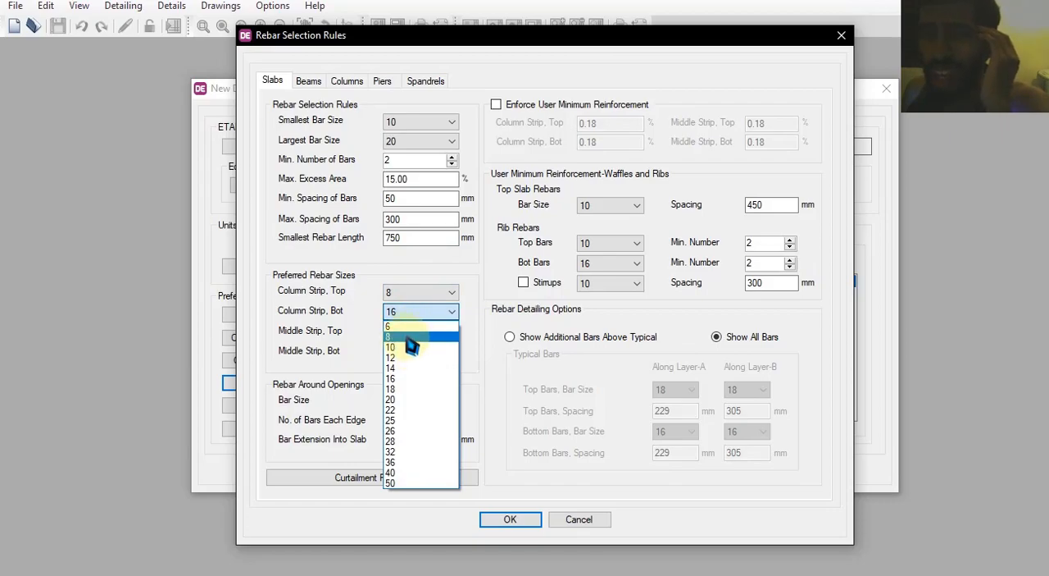
{"action": "left_click", "coordinate": [414, 336]}
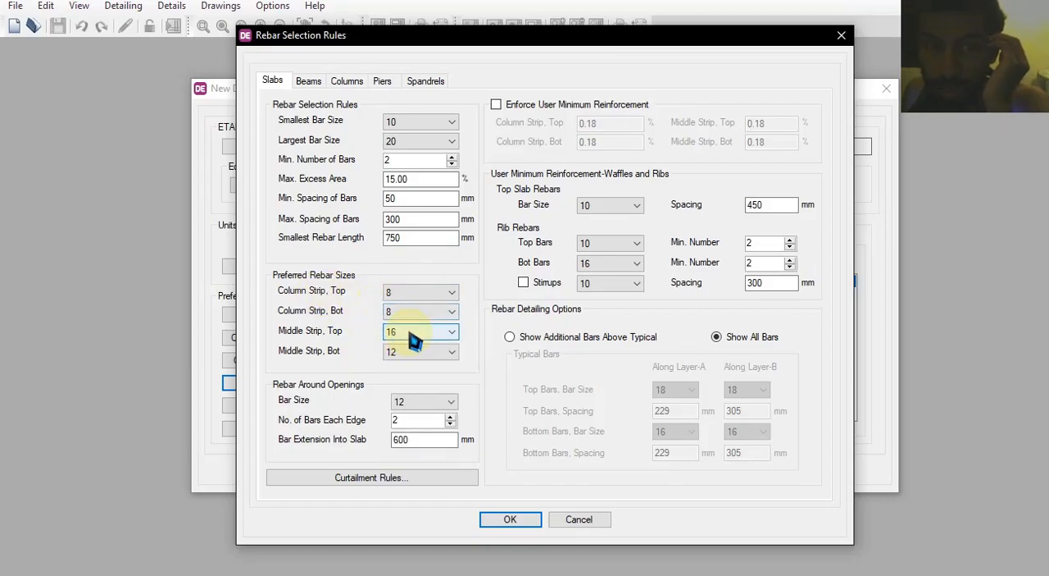
{"action": "left_click", "coordinate": [414, 340]}
{"action": "left_click", "coordinate": [402, 357]}
{"action": "left_click", "coordinate": [410, 351]}
{"action": "left_click", "coordinate": [410, 387]}
{"action": "left_click", "coordinate": [414, 351]}
{"action": "left_click", "coordinate": [409, 379]}
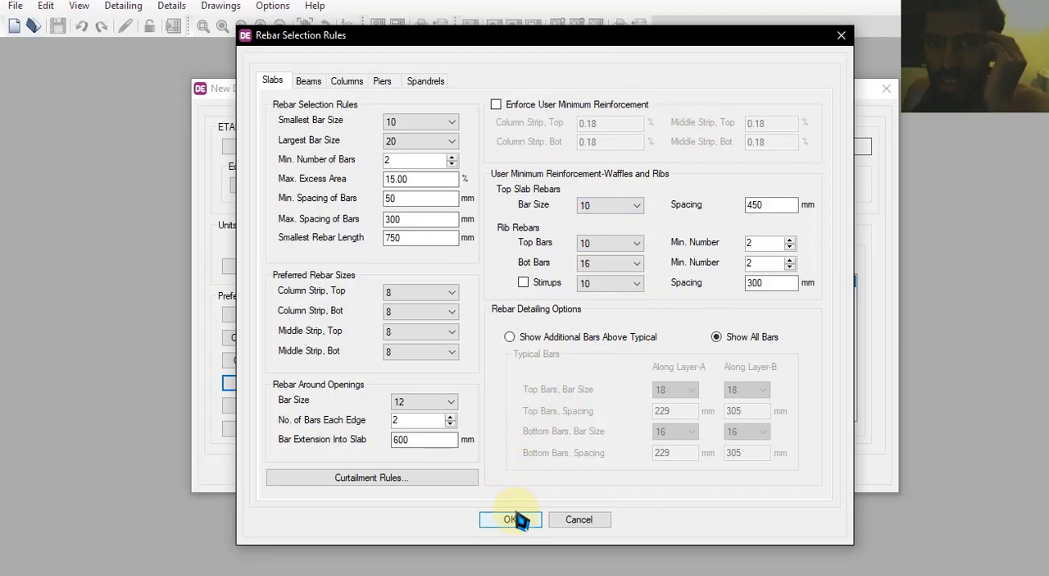
Set the slab's smallest bar size to 8, keeping 20 as the largest bar size
{"action": "left_click", "coordinate": [414, 122]}
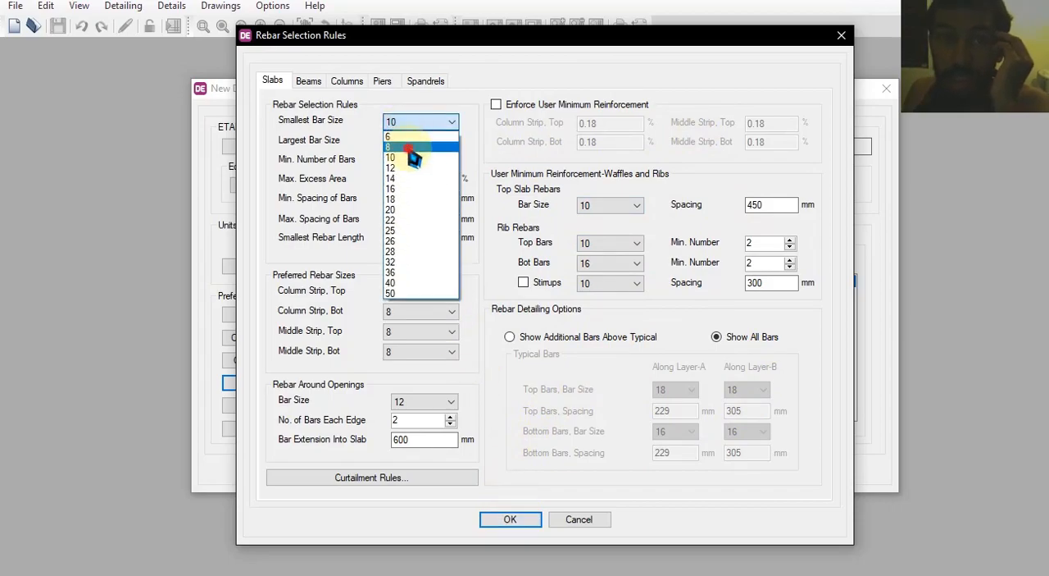
{"action": "left_click", "coordinate": [407, 149]}
{"action": "left_click", "coordinate": [415, 141]}
{"action": "left_click", "coordinate": [412, 206]}
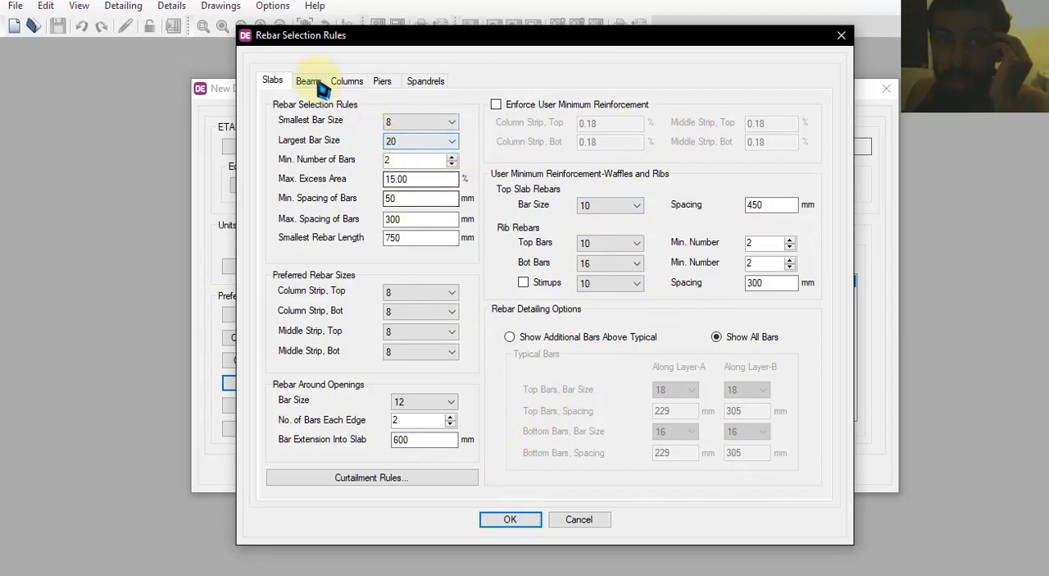
In the beam rebar selection rules, set the smallest longitudinal bar size to 8 for bars A, B and C
{"action": "left_click", "coordinate": [316, 82]}
{"action": "left_click", "coordinate": [477, 182]}
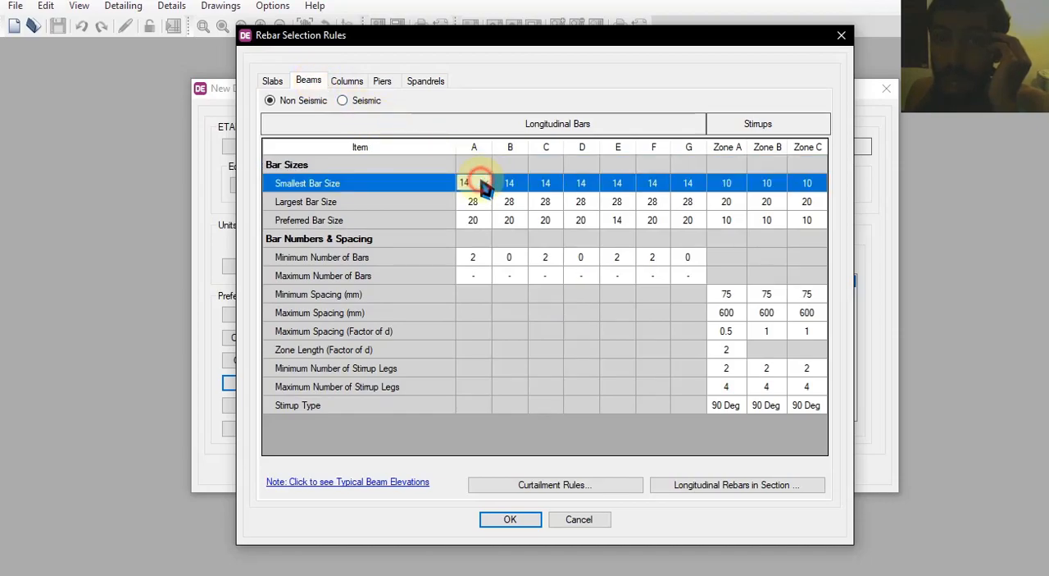
{"action": "left_click", "coordinate": [484, 183]}
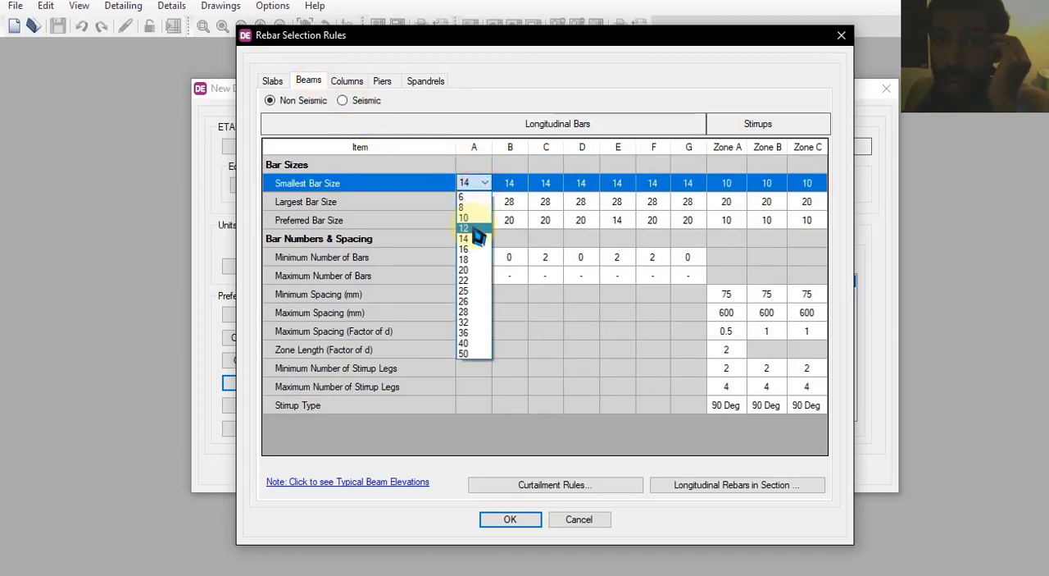
{"action": "left_click", "coordinate": [469, 207]}
{"action": "left_click", "coordinate": [510, 182]}
{"action": "left_click", "coordinate": [500, 208]}
{"action": "left_click", "coordinate": [546, 183]}
{"action": "left_click", "coordinate": [537, 207]}
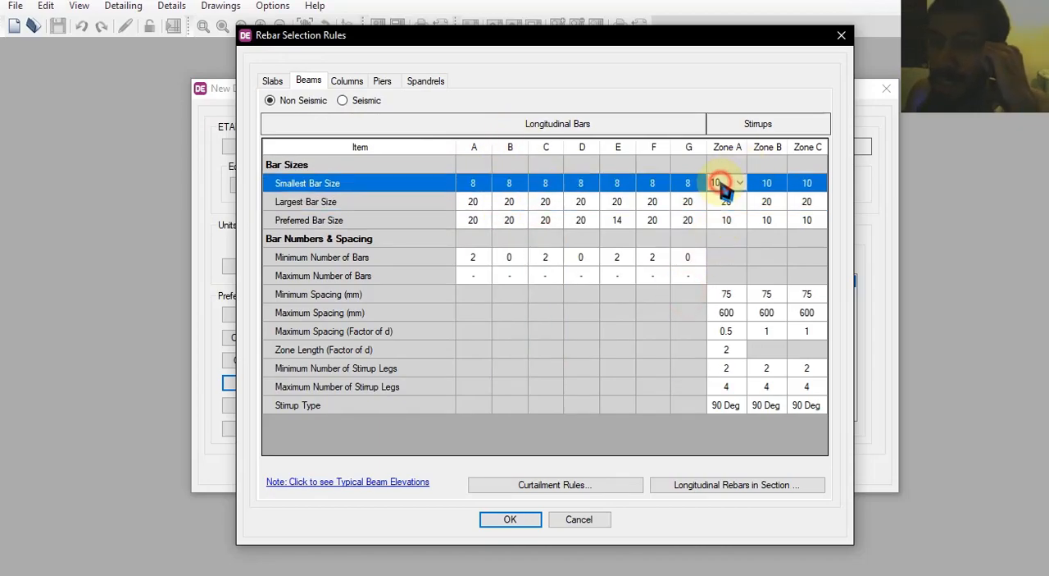
Limit beam stirrup bar sizes to 8 through 12 in all zones and the remaining longitudinal bar sizes to 8 through 20
{"action": "left_click", "coordinate": [723, 183]}
{"action": "left_click", "coordinate": [738, 184]}
{"action": "left_click", "coordinate": [727, 207]}
{"action": "left_click", "coordinate": [727, 201]}
{"action": "left_click", "coordinate": [726, 246]}
{"action": "left_click", "coordinate": [767, 183]}
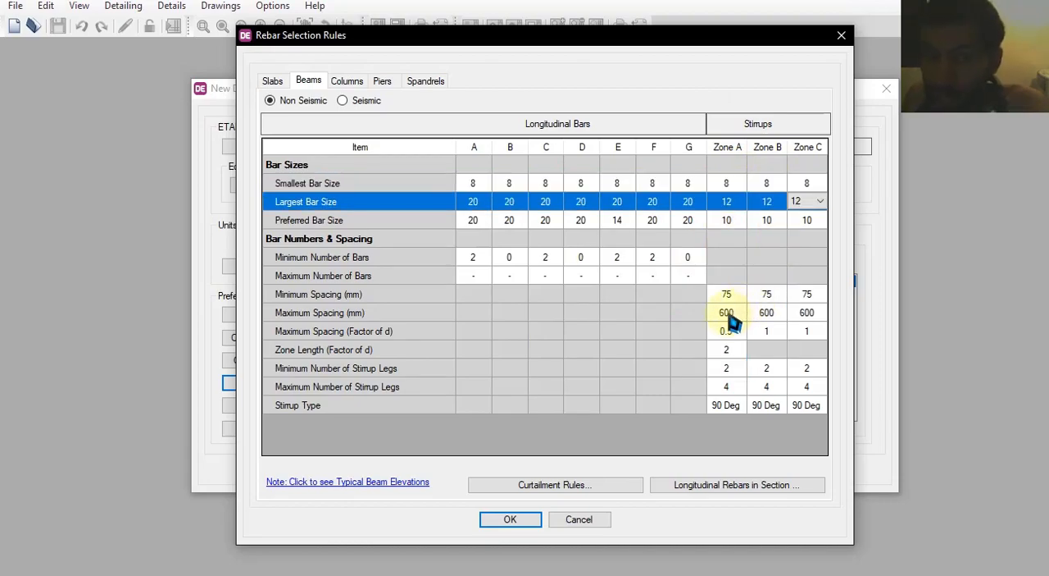
Set the beam stirrups' maximum spacing to 300 mm in Zones A, B and C
{"action": "left_click", "coordinate": [729, 315]}
{"action": "left_click", "coordinate": [728, 318]}
{"action": "type", "text": "300"}
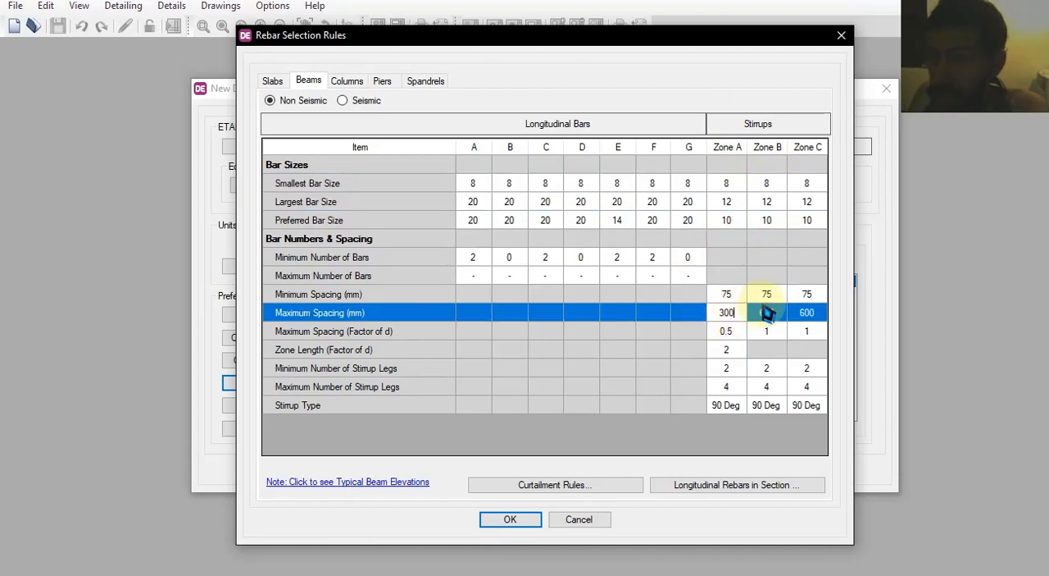
{"action": "left_click", "coordinate": [765, 314]}
{"action": "type", "text": "300"}
{"action": "left_click", "coordinate": [805, 317]}
{"action": "type", "text": "30"}
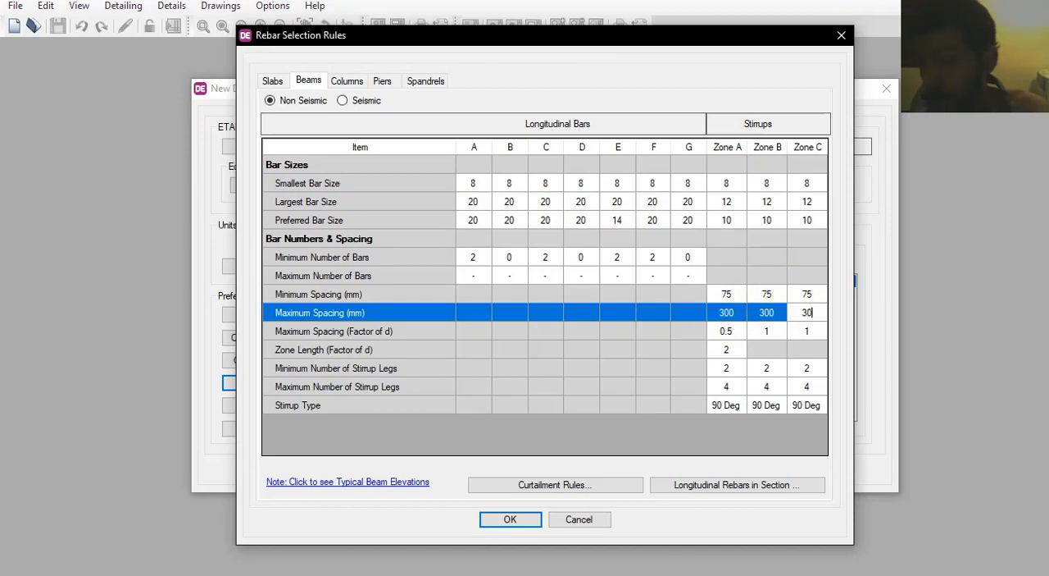
{"action": "left_click", "coordinate": [725, 370]}
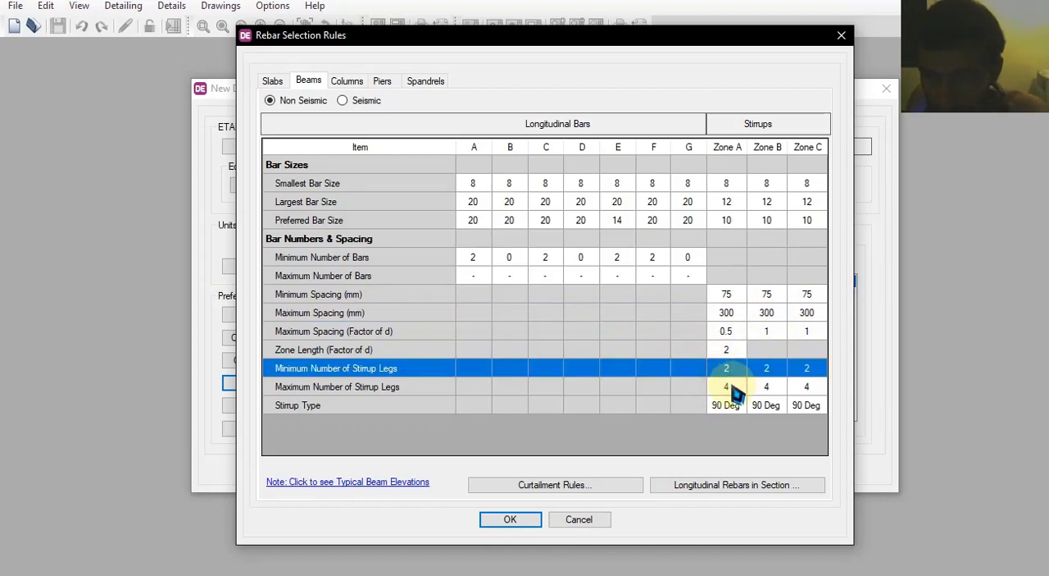
{"action": "left_click", "coordinate": [751, 388]}
{"action": "left_click", "coordinate": [774, 369]}
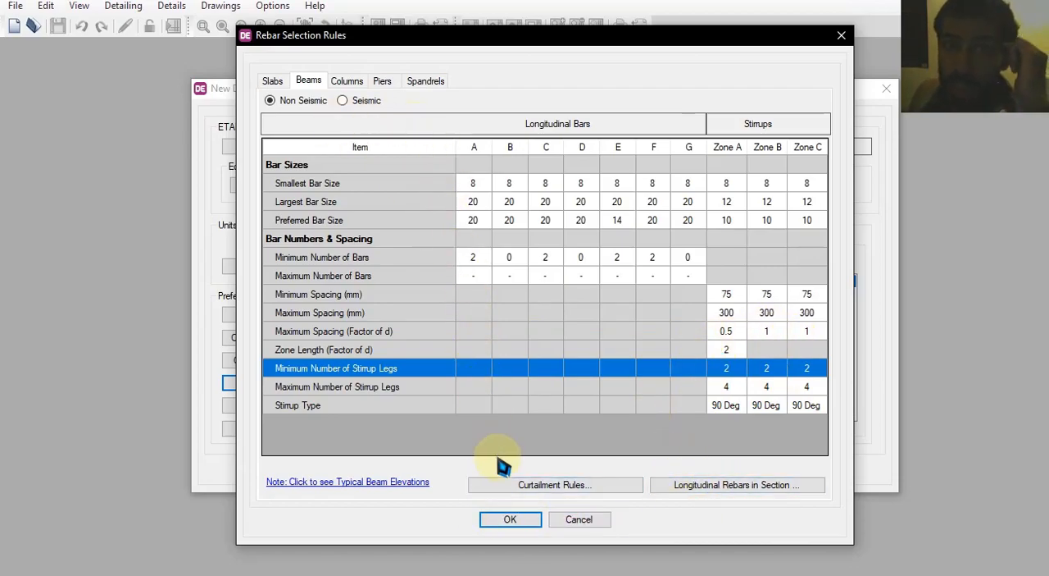
In the column rebar selection rules, set the smallest longitudinal bar size to 10
{"action": "left_click", "coordinate": [347, 81]}
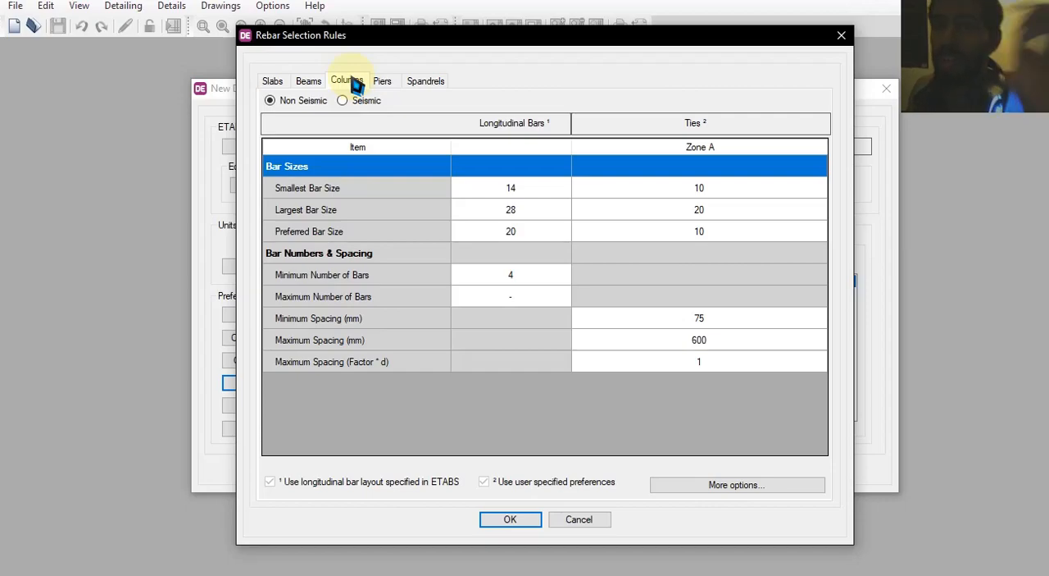
{"action": "left_click", "coordinate": [517, 188]}
{"action": "left_click", "coordinate": [526, 194]}
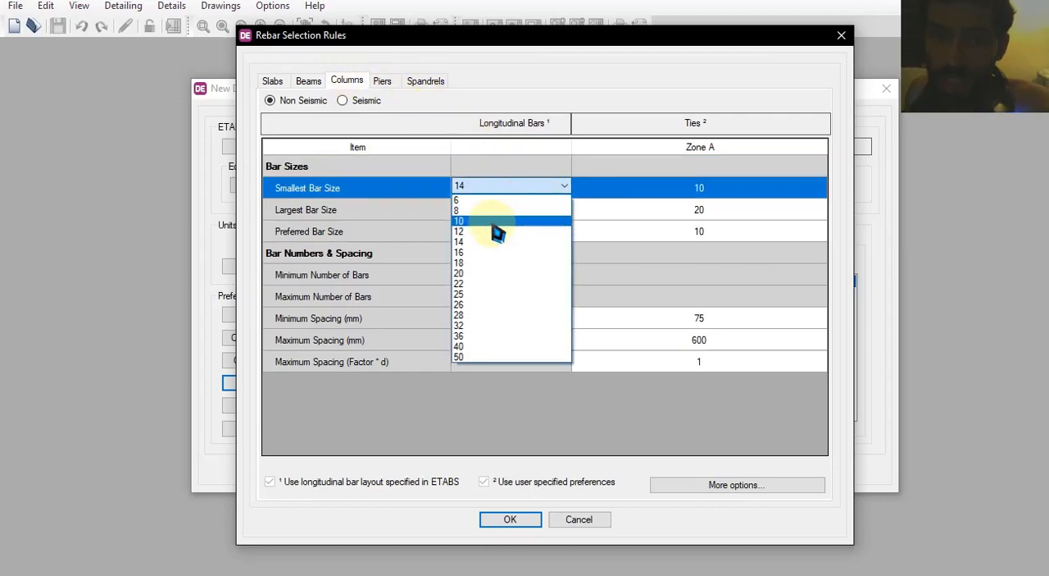
{"action": "left_click", "coordinate": [490, 221]}
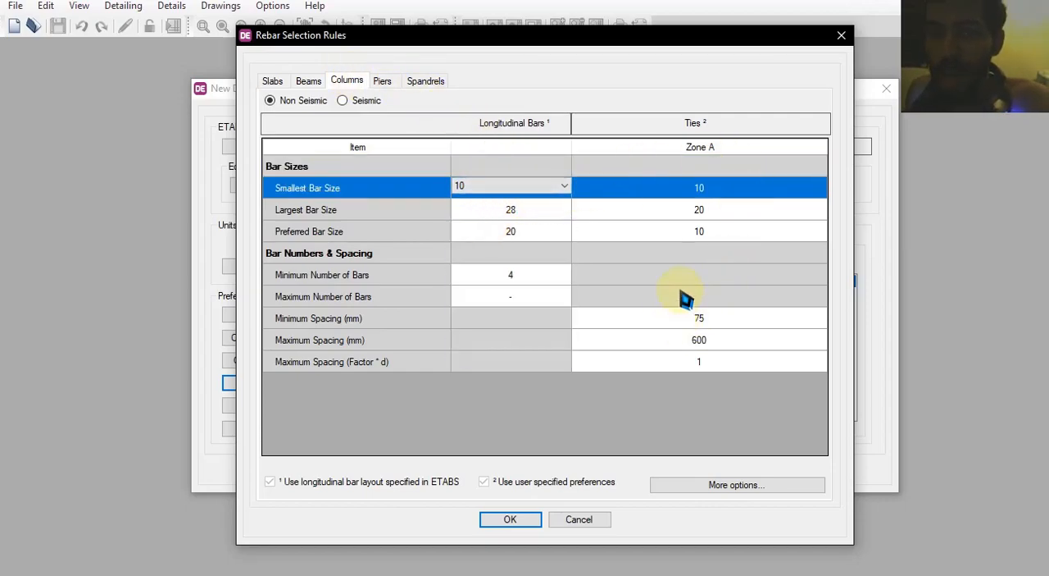
Set the column ties' maximum spacing to 300 mm and accept the rebar selection rules
{"action": "left_click", "coordinate": [719, 339]}
{"action": "type", "text": "30"}
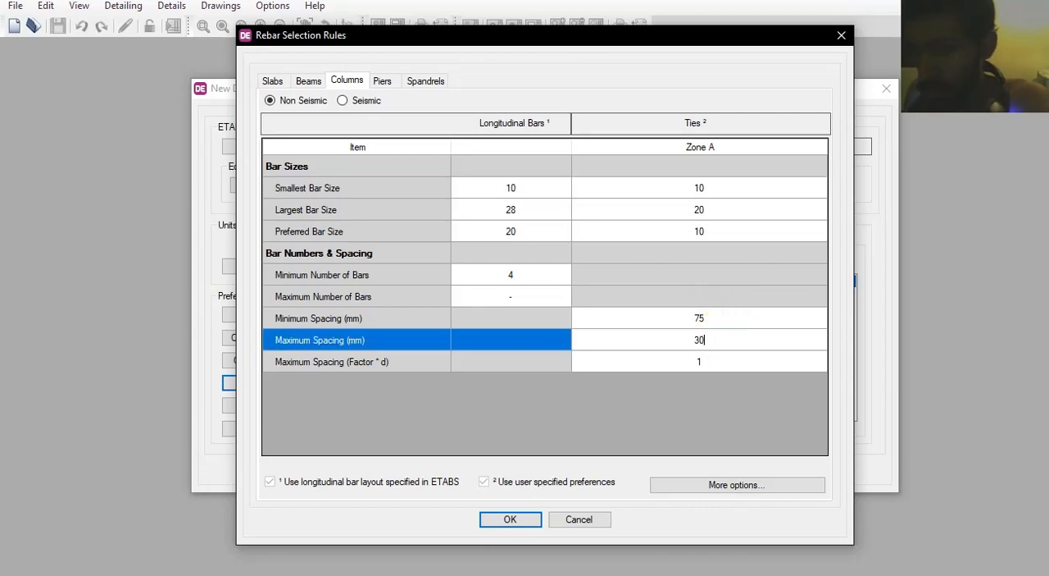
{"action": "type", "text": "0"}
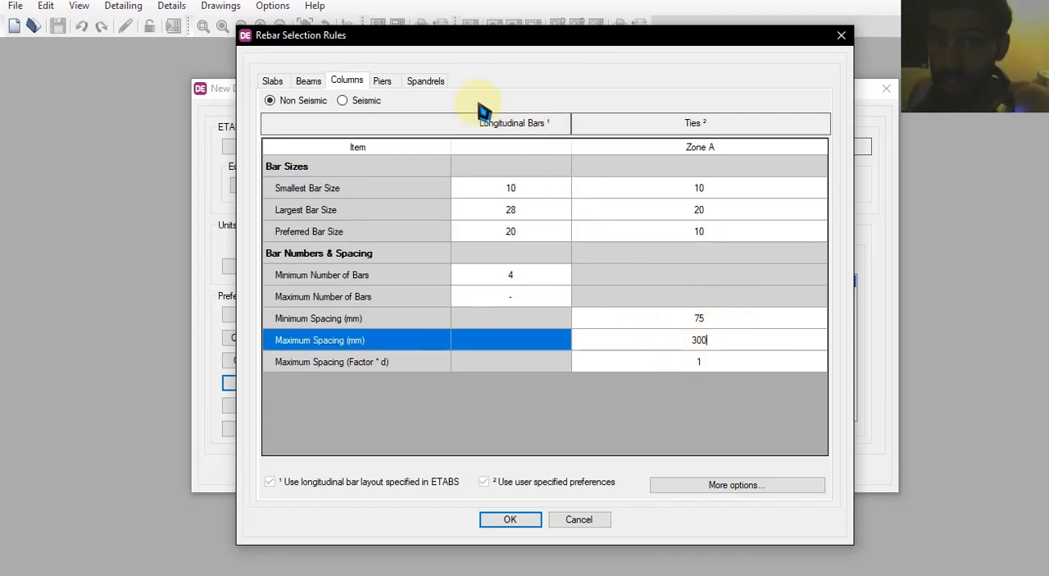
{"action": "left_click", "coordinate": [382, 81]}
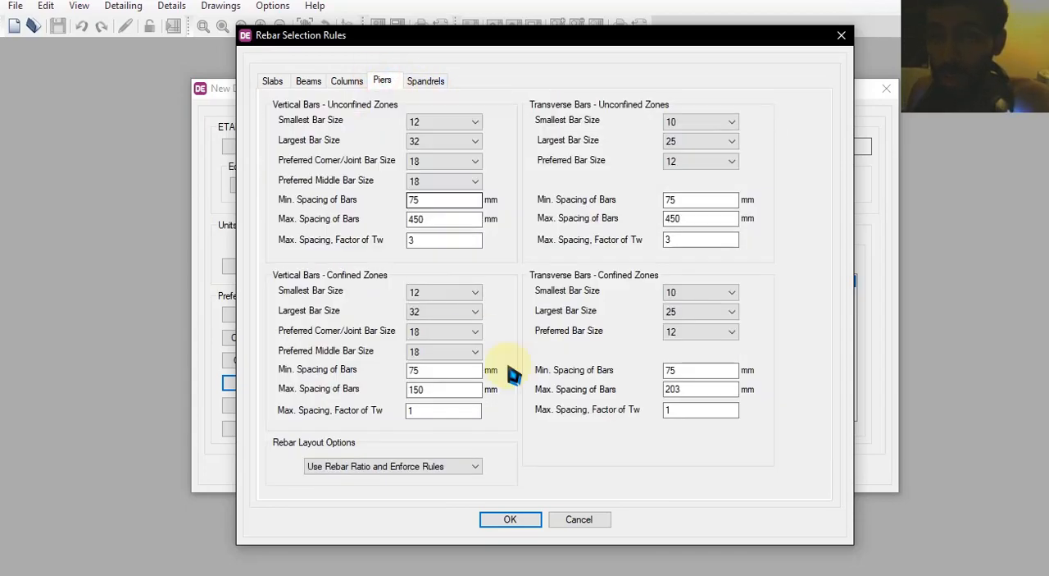
{"action": "left_click", "coordinate": [519, 527]}
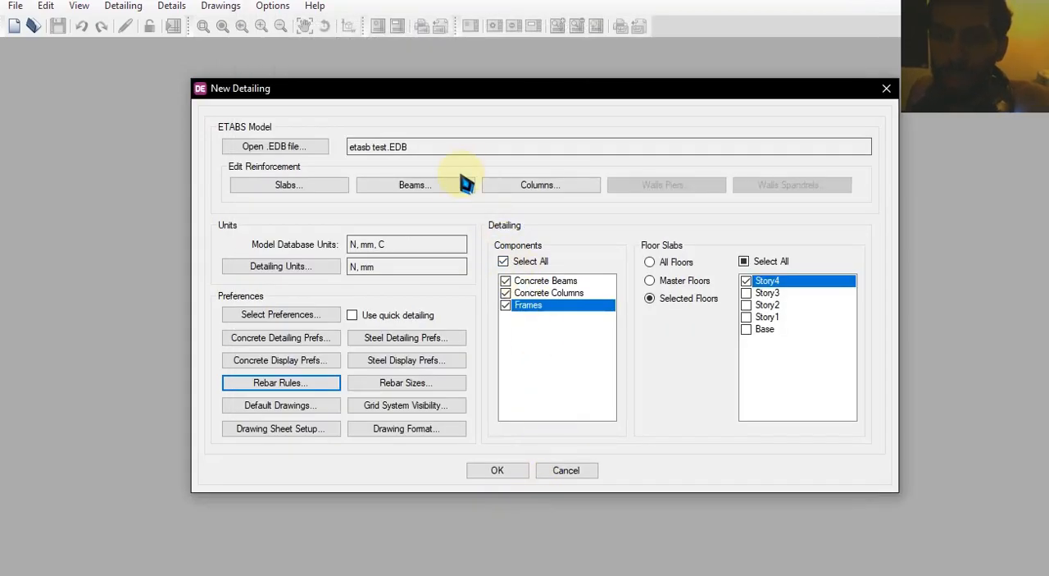
Review the default drawings to be generated and the grid system visibility settings without changing them
{"action": "left_click", "coordinate": [288, 408]}
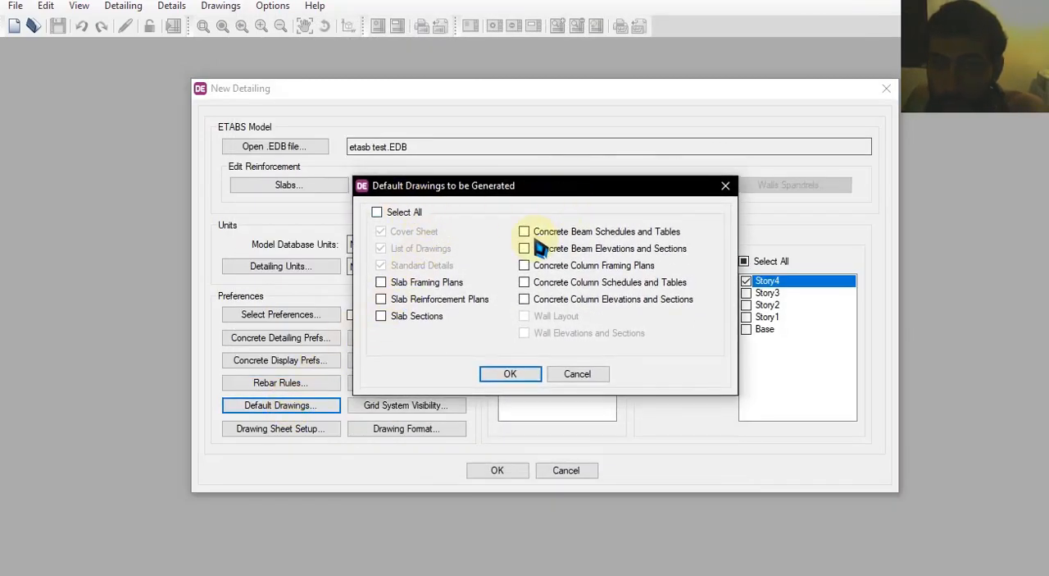
{"action": "left_click", "coordinate": [590, 379]}
{"action": "left_click", "coordinate": [431, 405]}
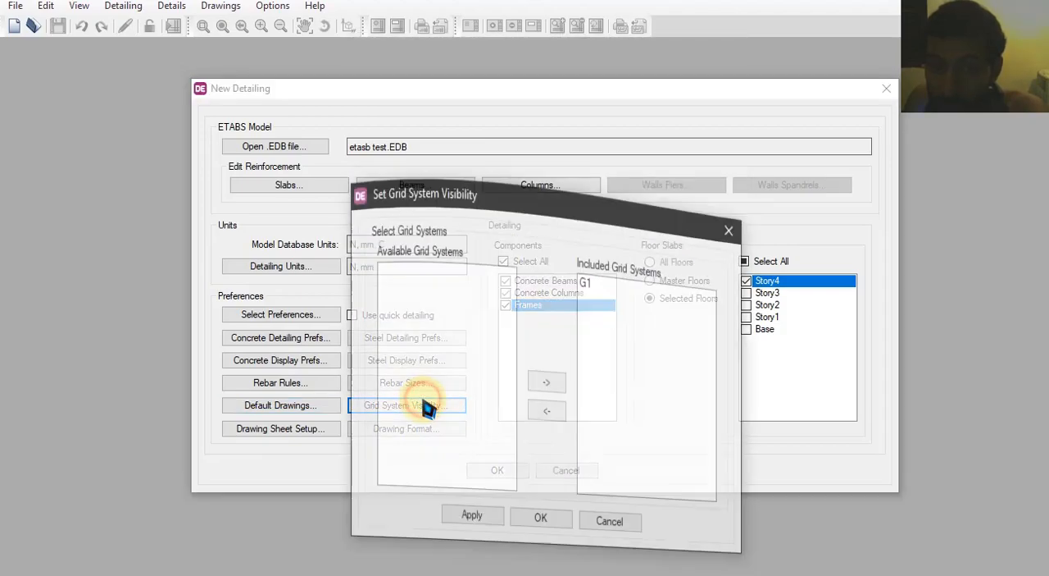
{"action": "left_click", "coordinate": [593, 407]}
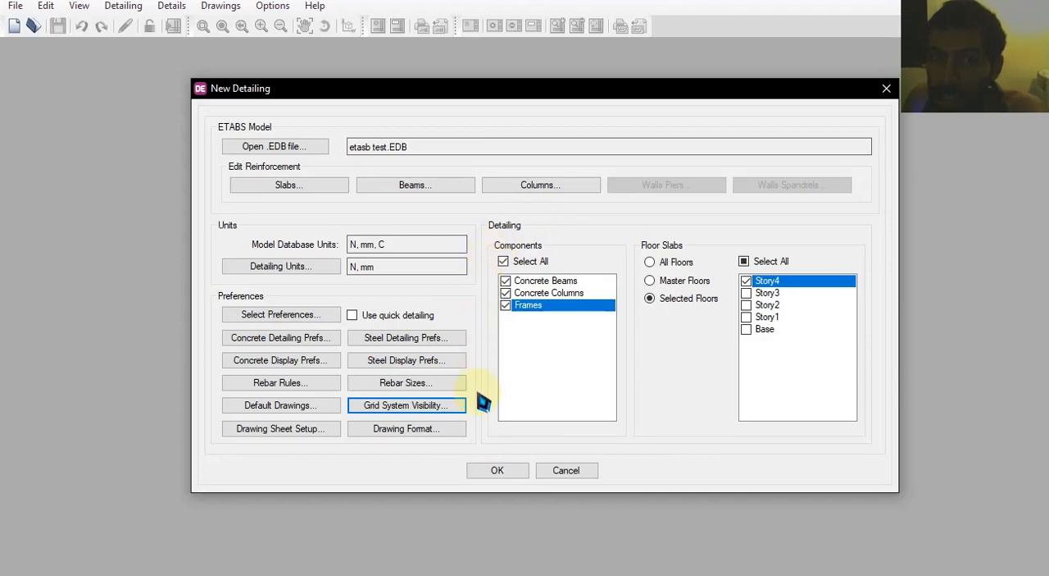
Generate the detailing with the configured options and examine the Story4 floor framing plan
{"action": "left_click", "coordinate": [507, 470]}
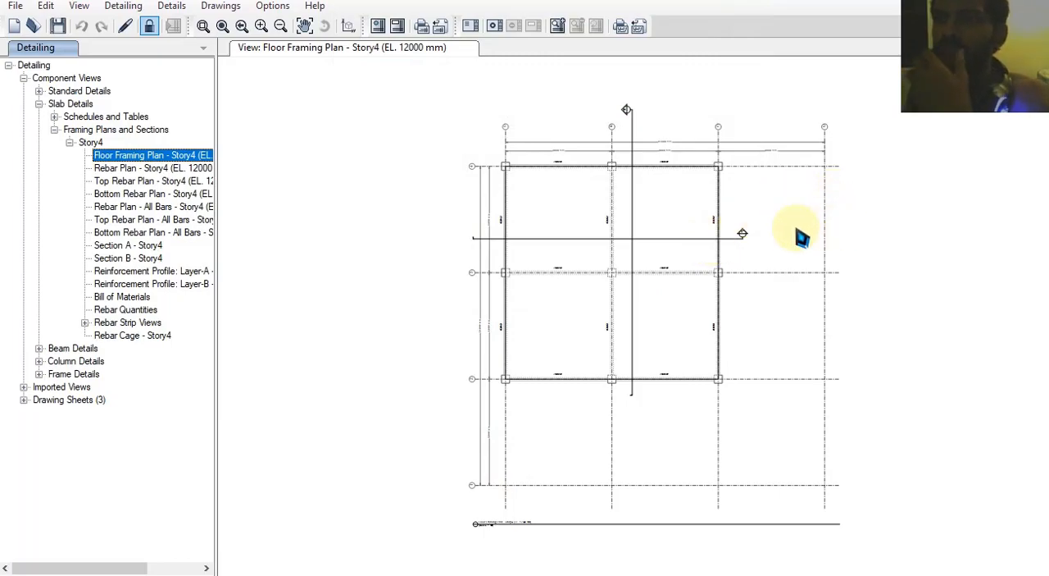
{"action": "scroll", "coordinate": [582, 251], "scroll_direction": "up", "scroll_amount": 2}
{"action": "scroll", "coordinate": [642, 241], "scroll_direction": "up", "scroll_amount": 2}
{"action": "left_click", "coordinate": [616, 234]}
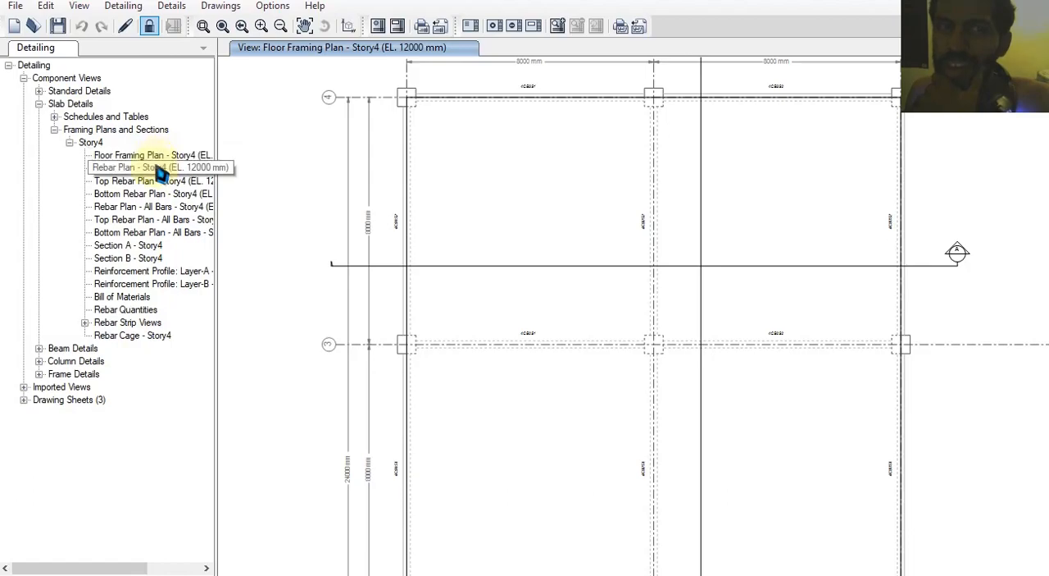
Open slab Section A of Story4 and examine its top and bottom bar callouts
{"action": "double_click", "coordinate": [146, 246]}
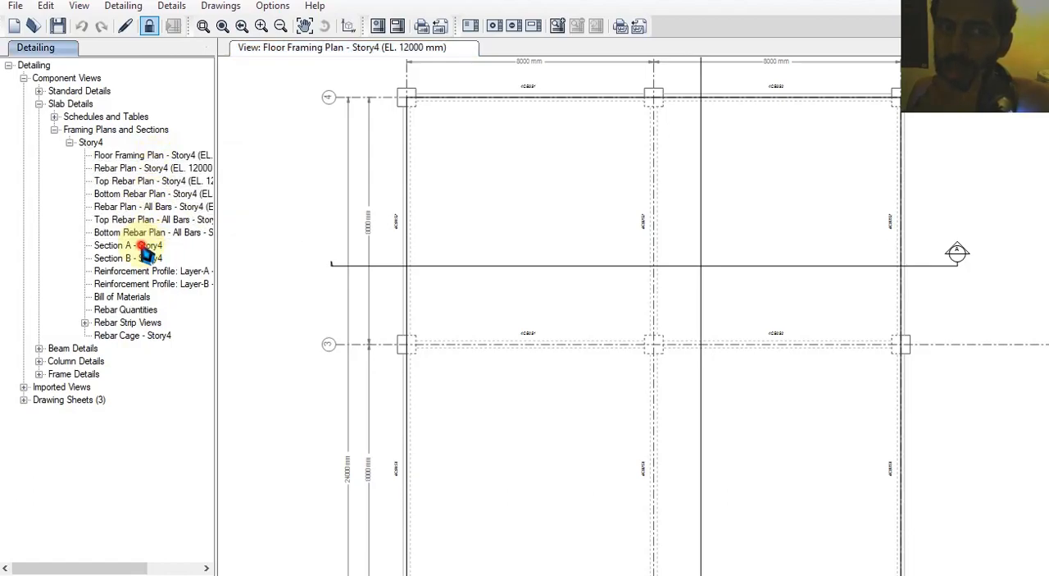
{"action": "scroll", "coordinate": [375, 320], "scroll_direction": "up", "scroll_amount": 2}
{"action": "scroll", "coordinate": [375, 319], "scroll_direction": "up", "scroll_amount": 5}
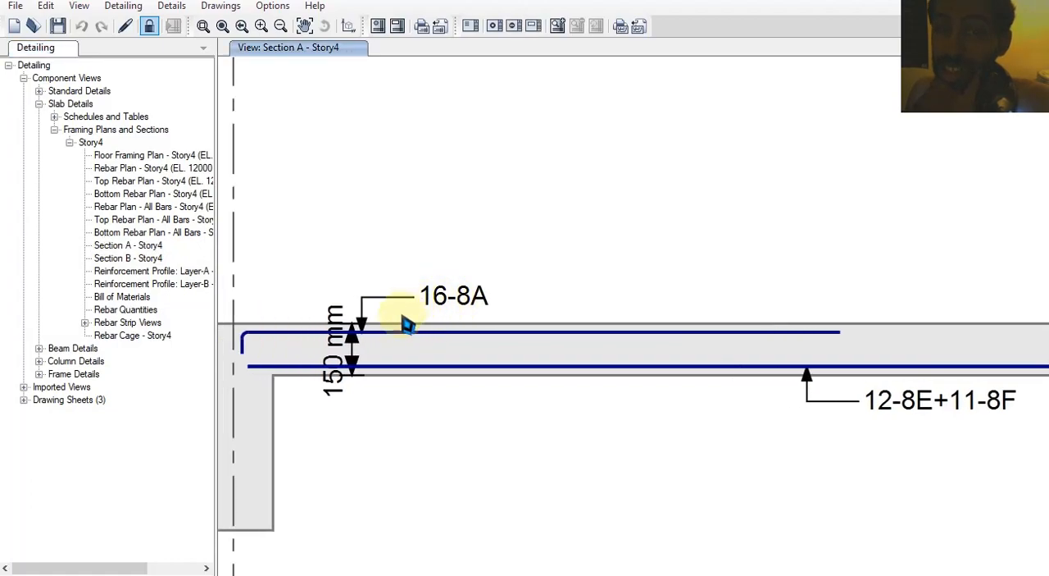
{"action": "middle_click_drag", "start_coordinate": [696, 327], "coordinate": [433, 286]}
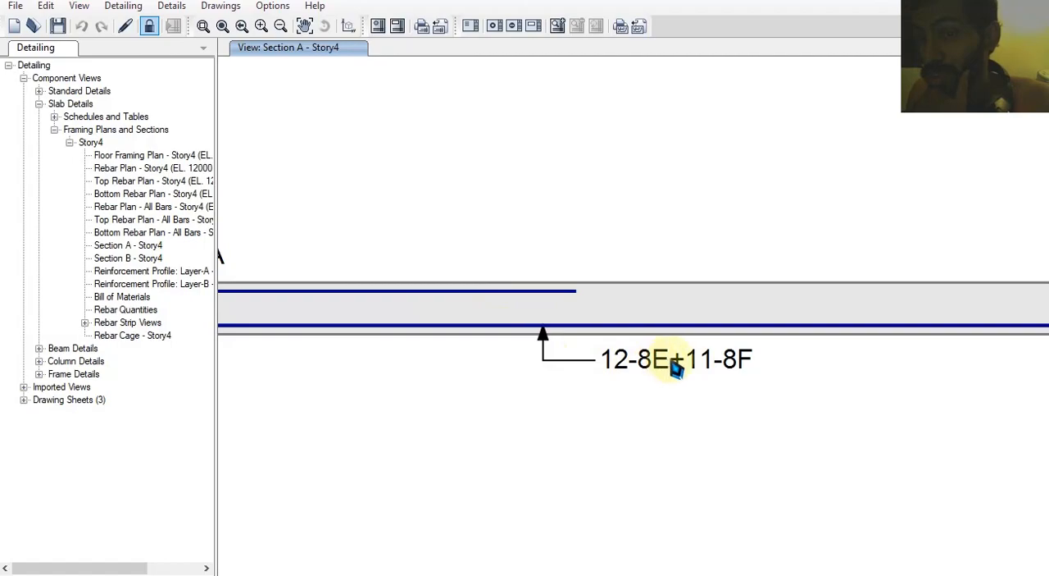
{"action": "middle_click_drag", "start_coordinate": [697, 369], "coordinate": [645, 364]}
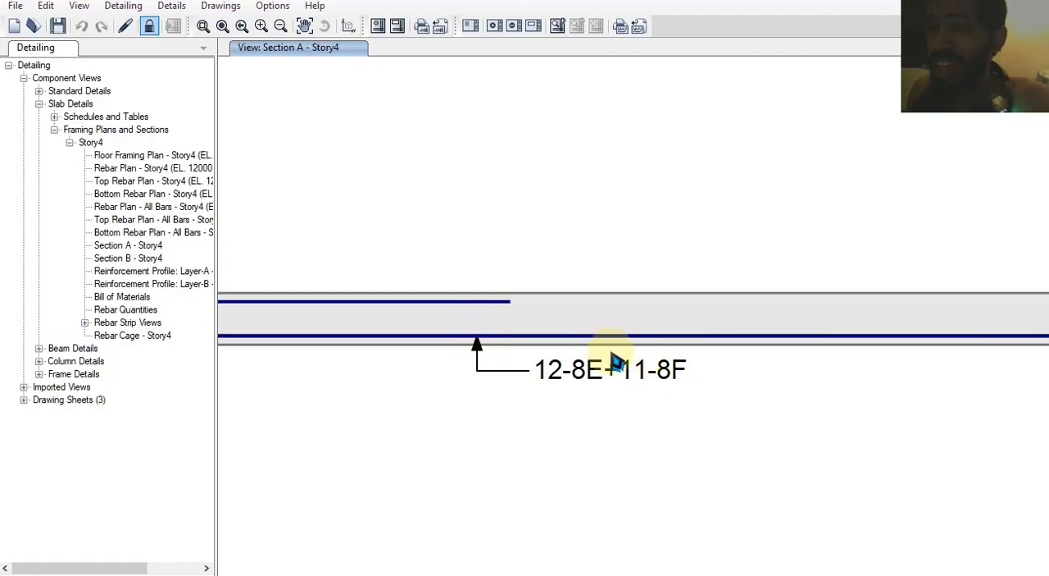
{"action": "scroll", "coordinate": [593, 308], "scroll_direction": "down", "scroll_amount": 1}
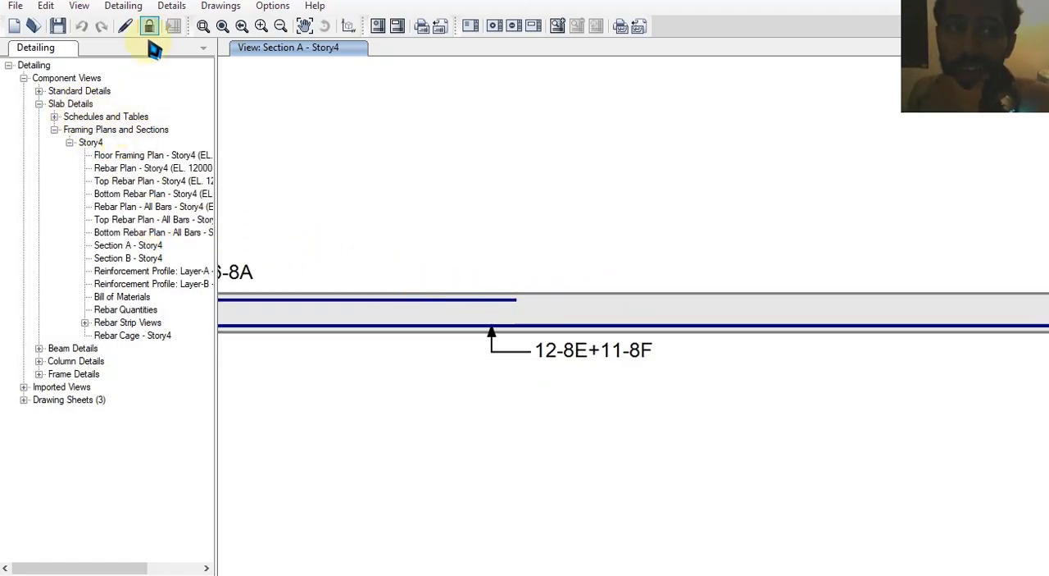
Open the 3D viewer of the detailed model and examine the beam and column reinforcement cages
{"action": "left_click", "coordinate": [168, 7]}
{"action": "mouse_move", "coordinate": [126, 9]}
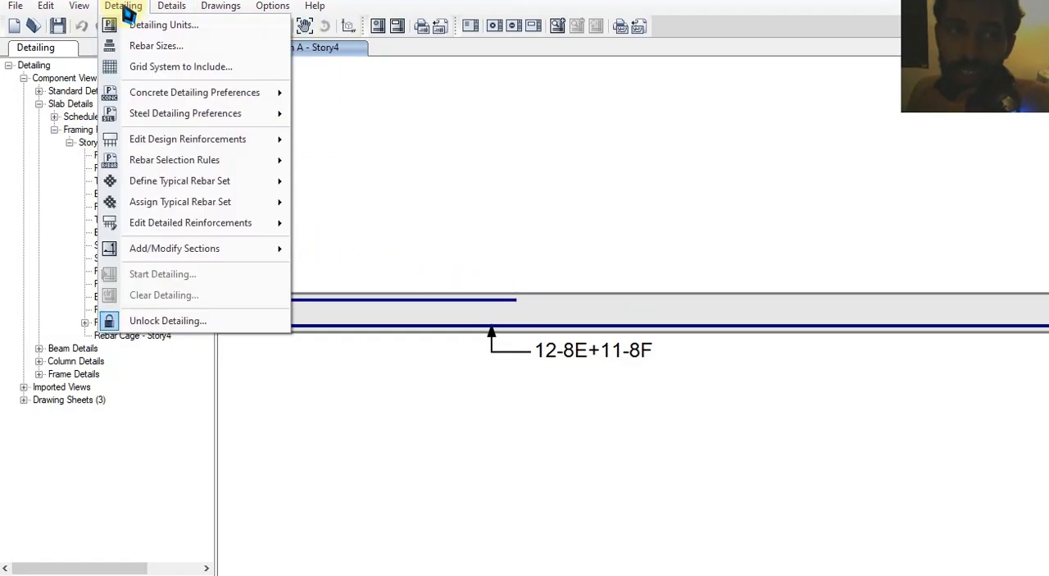
{"action": "mouse_move", "coordinate": [77, 10]}
{"action": "left_click", "coordinate": [168, 223]}
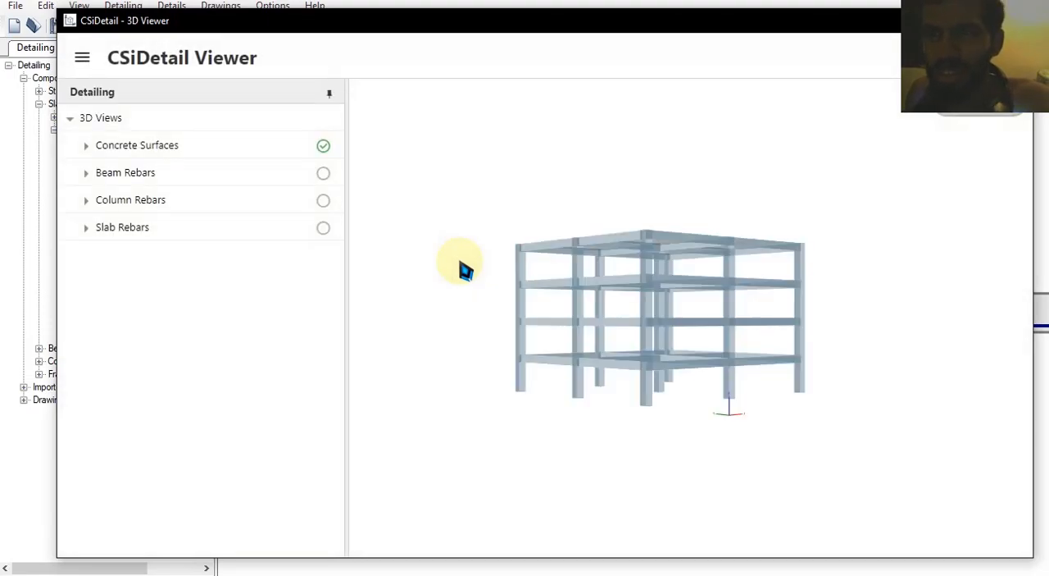
{"action": "left_click", "coordinate": [135, 173]}
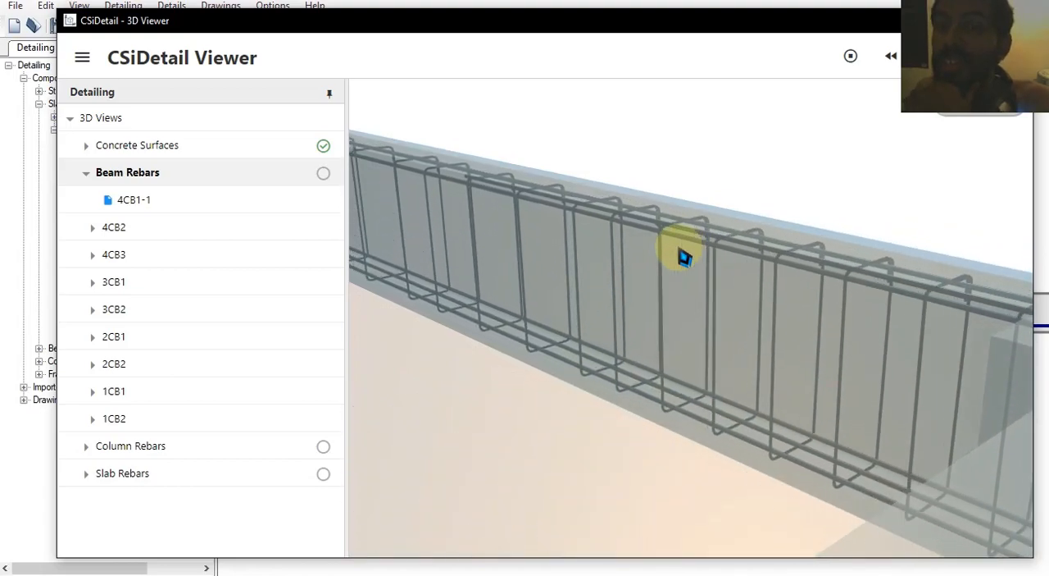
{"action": "left_click", "coordinate": [180, 451]}
{"action": "left_click", "coordinate": [314, 479]}
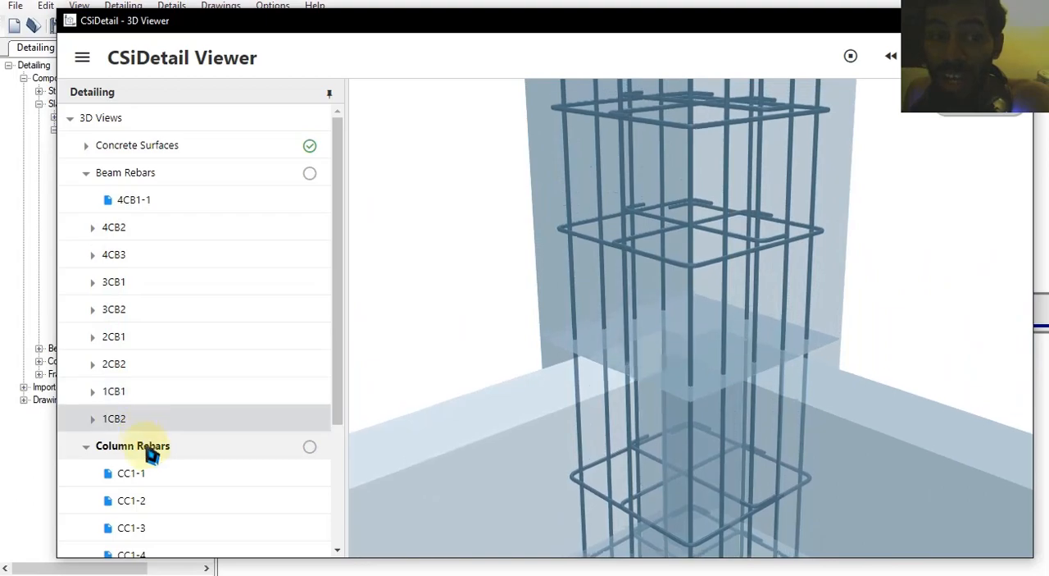
Display the Story4 slab rebars in the 3D viewer
{"action": "scroll", "coordinate": [209, 489], "scroll_direction": "down", "scroll_amount": 2}
{"action": "left_click", "coordinate": [154, 543]}
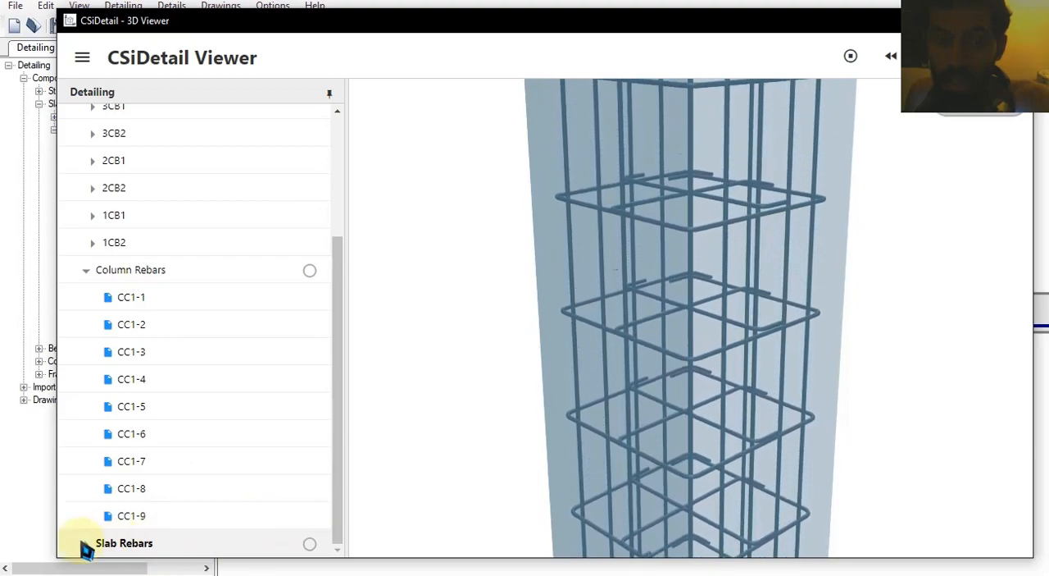
{"action": "left_click", "coordinate": [87, 544]}
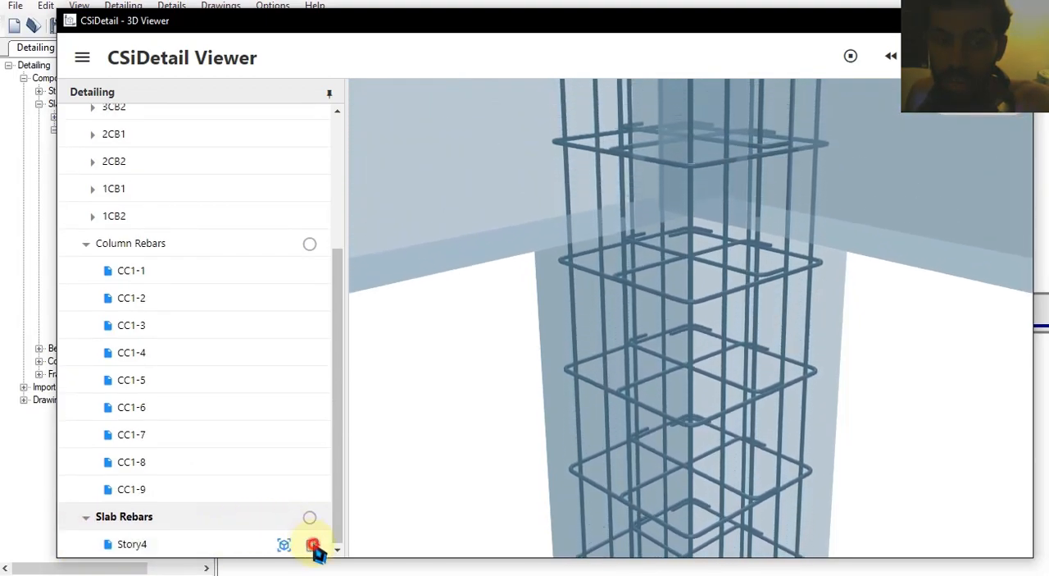
{"action": "left_click", "coordinate": [313, 545]}
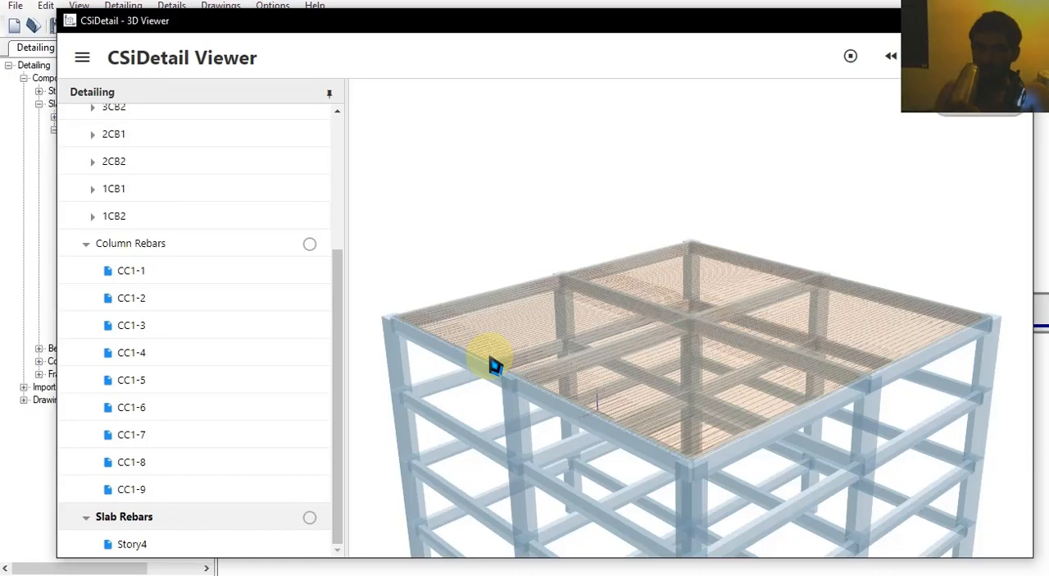
Examine the Story4 slab bars around the central beam crossing from several angles
{"action": "scroll", "coordinate": [585, 331], "scroll_direction": "down", "scroll_amount": 5}
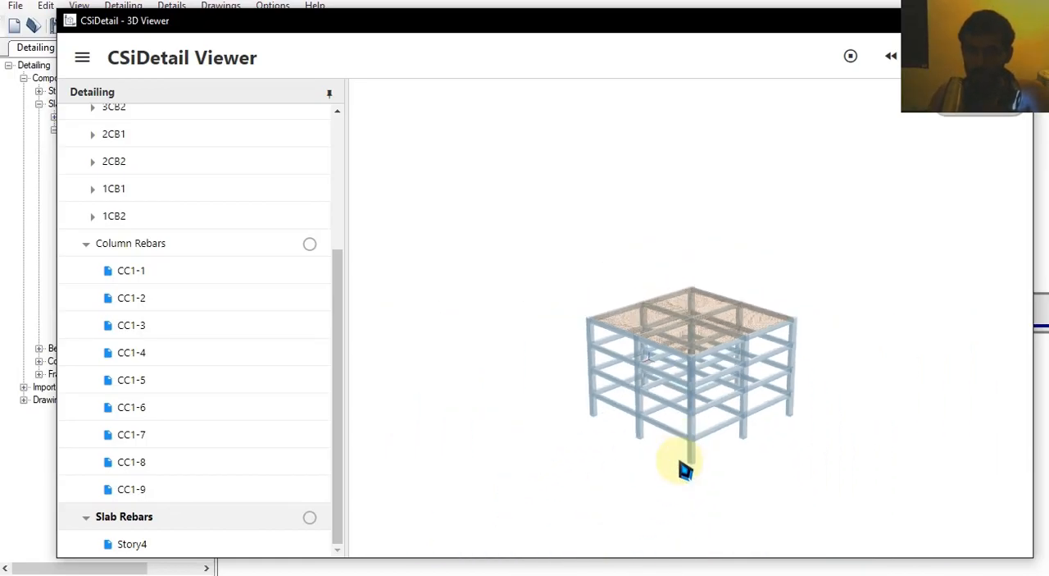
{"action": "scroll", "coordinate": [715, 271], "scroll_direction": "up", "scroll_amount": 6}
{"action": "scroll", "coordinate": [715, 270], "scroll_direction": "up", "scroll_amount": 10}
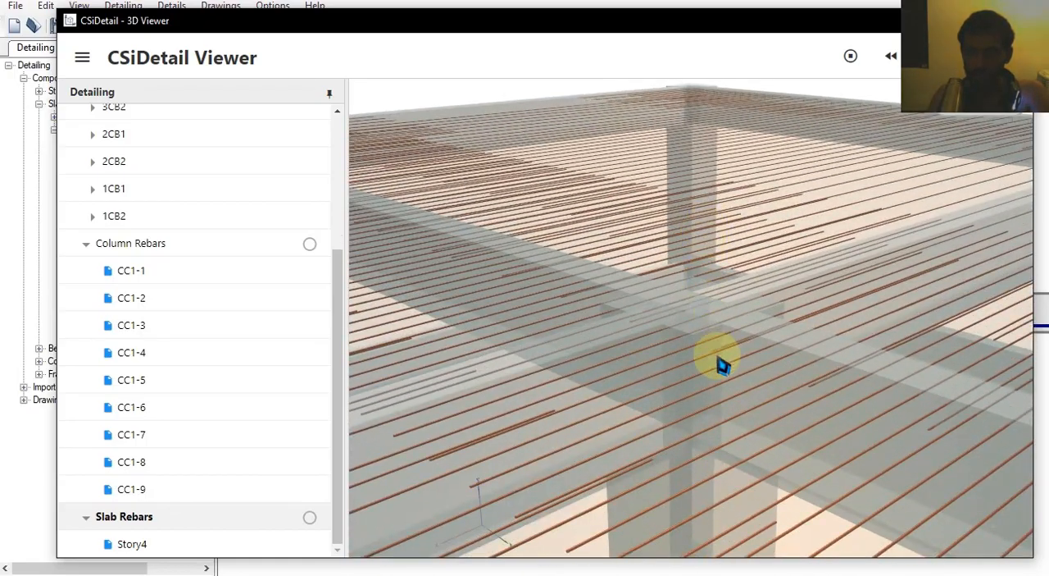
{"action": "scroll", "coordinate": [708, 284], "scroll_direction": "down", "scroll_amount": 6}
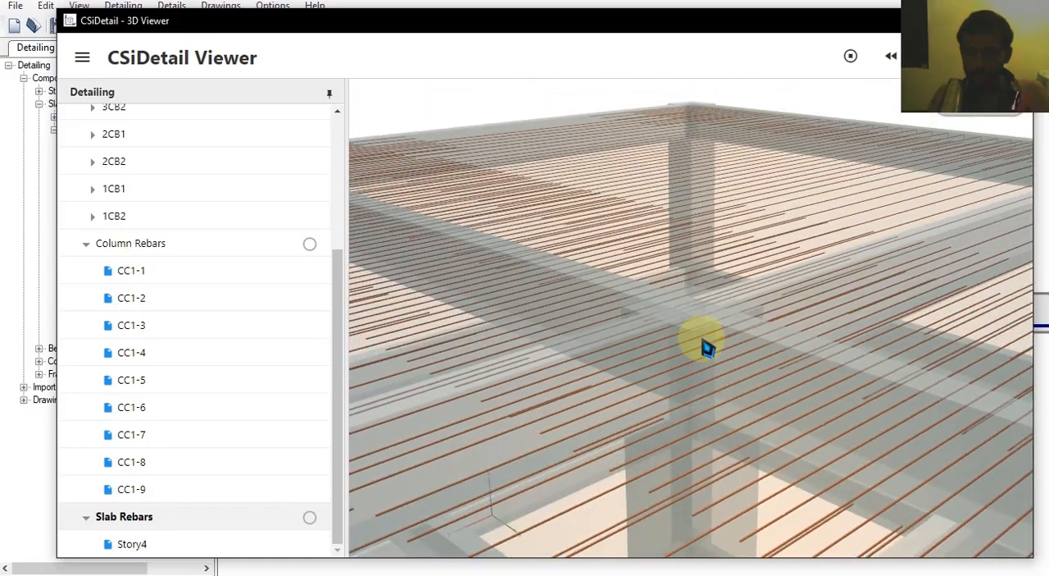
{"action": "left_click_drag", "start_coordinate": [682, 377], "coordinate": [800, 398]}
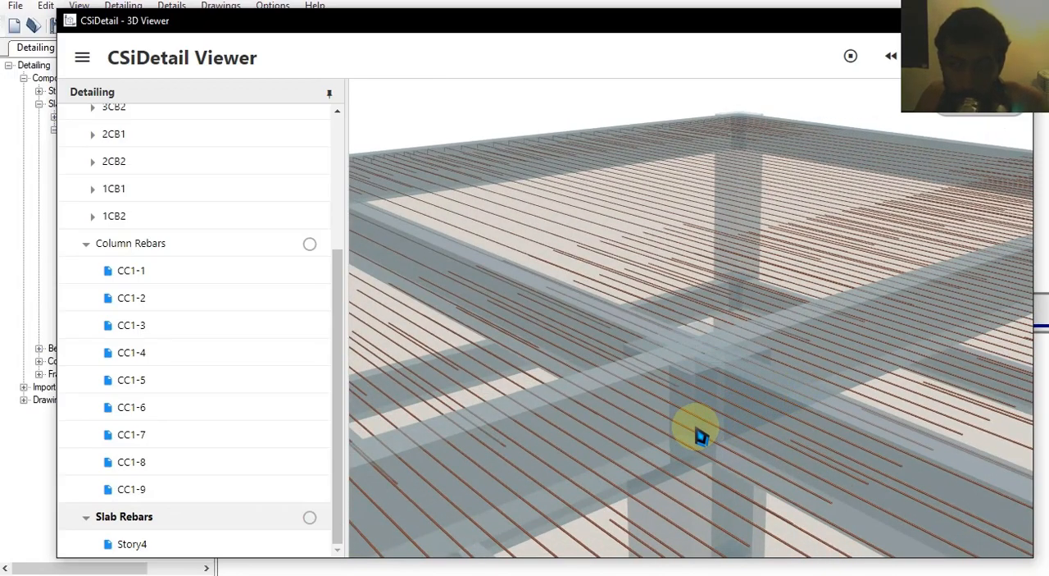
{"action": "left_click_drag", "start_coordinate": [659, 466], "coordinate": [667, 432]}
{"action": "left_click_drag", "start_coordinate": [729, 27], "coordinate": [555, 96]}
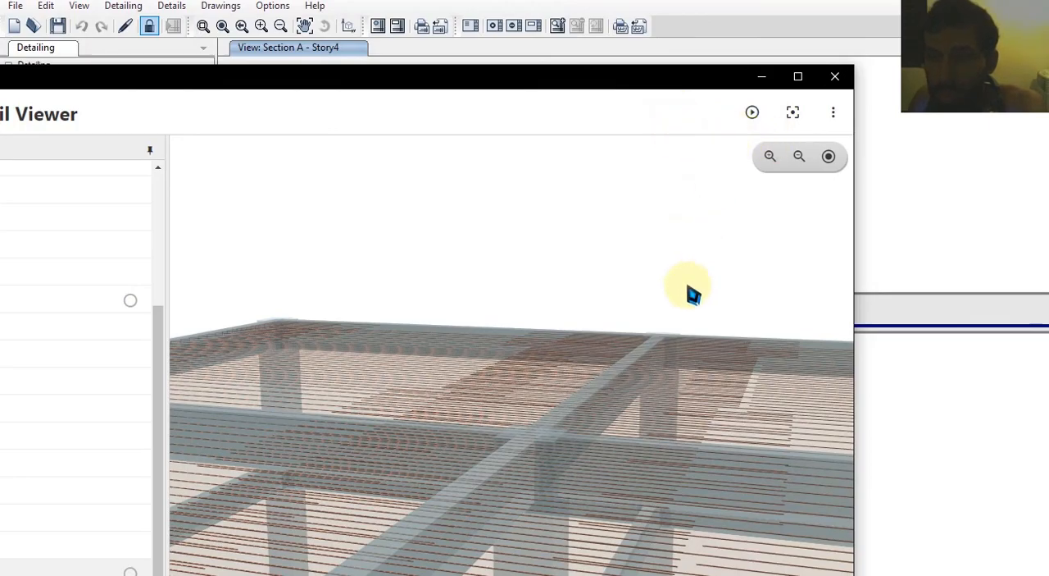
{"action": "scroll", "coordinate": [668, 316], "scroll_direction": "down", "scroll_amount": 4}
{"action": "scroll", "coordinate": [578, 394], "scroll_direction": "up", "scroll_amount": 4}
{"action": "left_click_drag", "start_coordinate": [568, 391], "coordinate": [750, 453]}
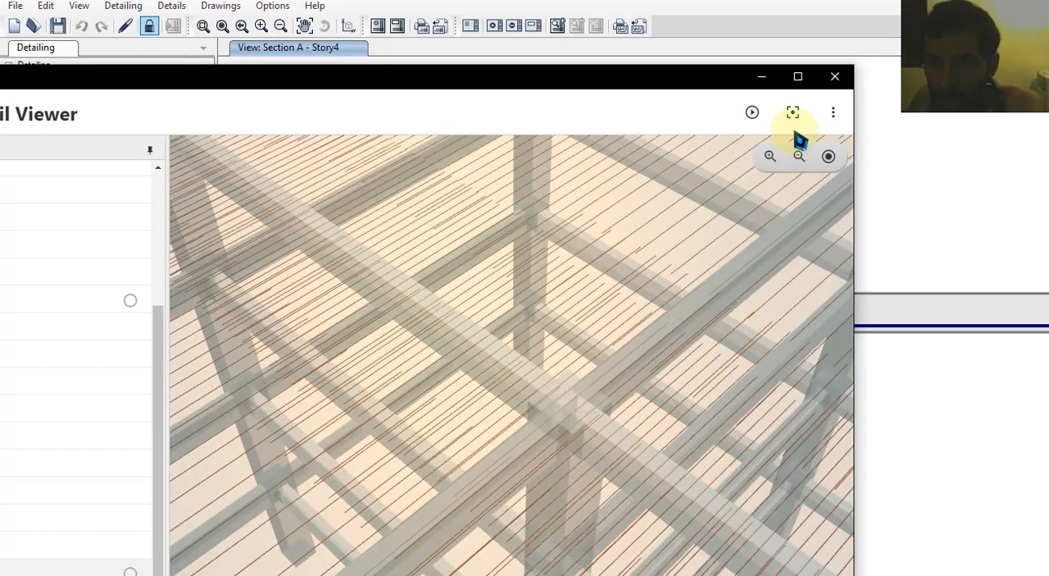
Review the 3D viewer's color and opacity settings for members and rebars, and close the viewer
{"action": "left_click", "coordinate": [756, 117]}
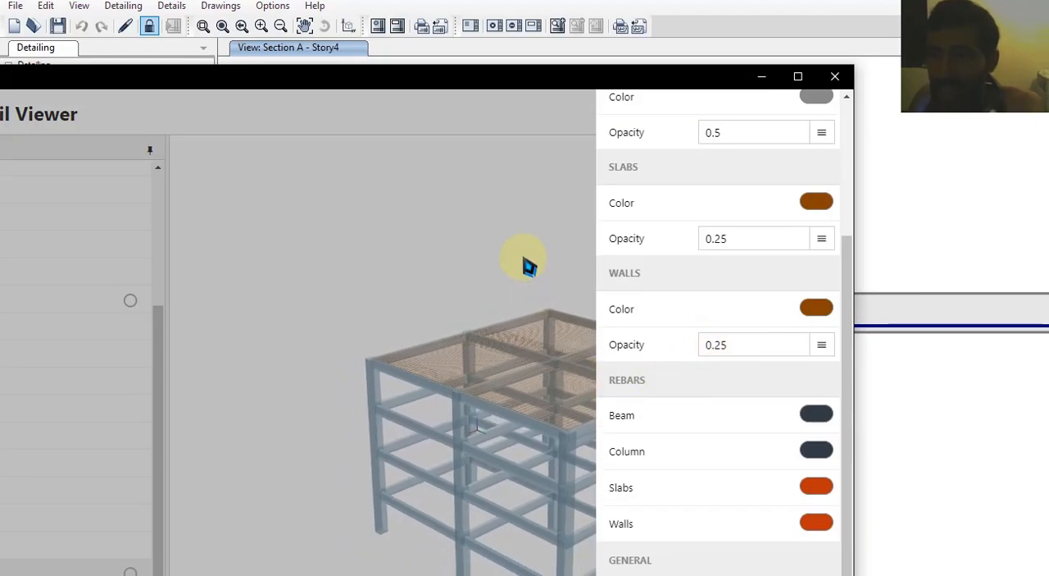
{"action": "left_click", "coordinate": [523, 259]}
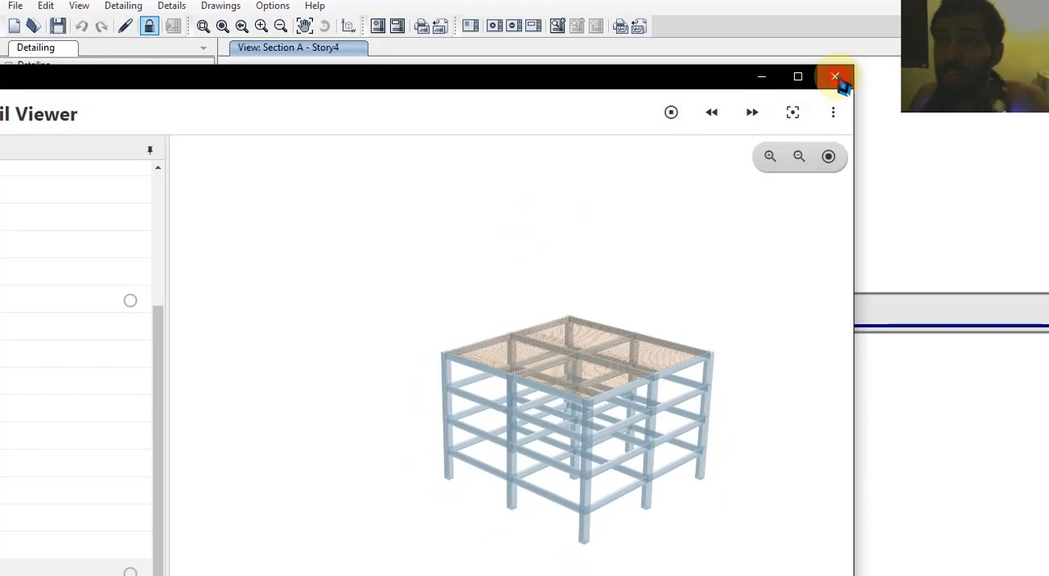
{"action": "left_click", "coordinate": [835, 76]}
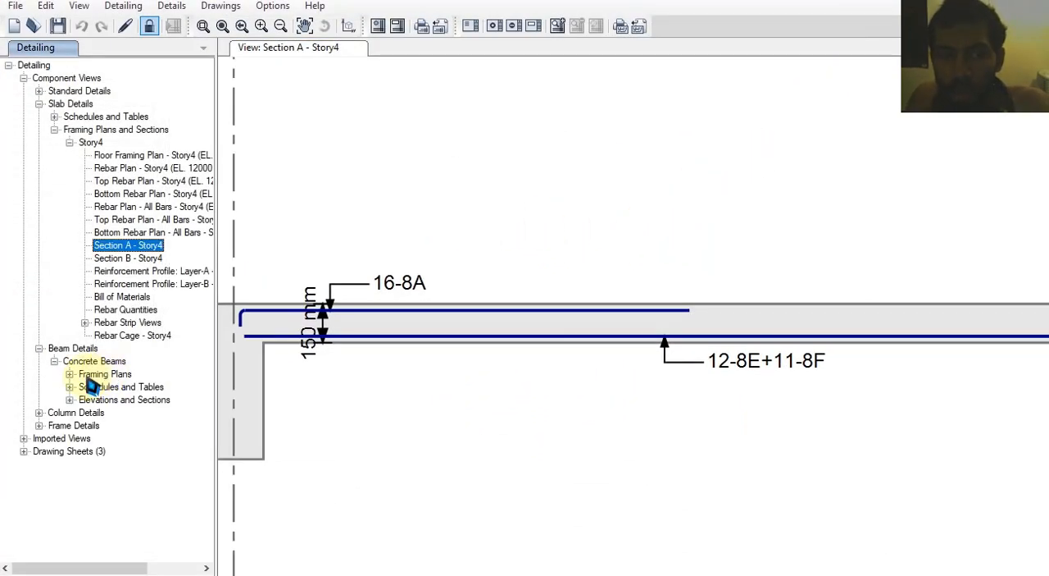
Open the concrete beam layout of Story4 and examine the beam labels on the framing plan
{"action": "double_click", "coordinate": [90, 377]}
{"action": "double_click", "coordinate": [123, 386]}
{"action": "scroll", "coordinate": [579, 238], "scroll_direction": "up", "scroll_amount": 5}
{"action": "scroll", "coordinate": [510, 277], "scroll_direction": "up", "scroll_amount": 3}
{"action": "left_click", "coordinate": [516, 304]}
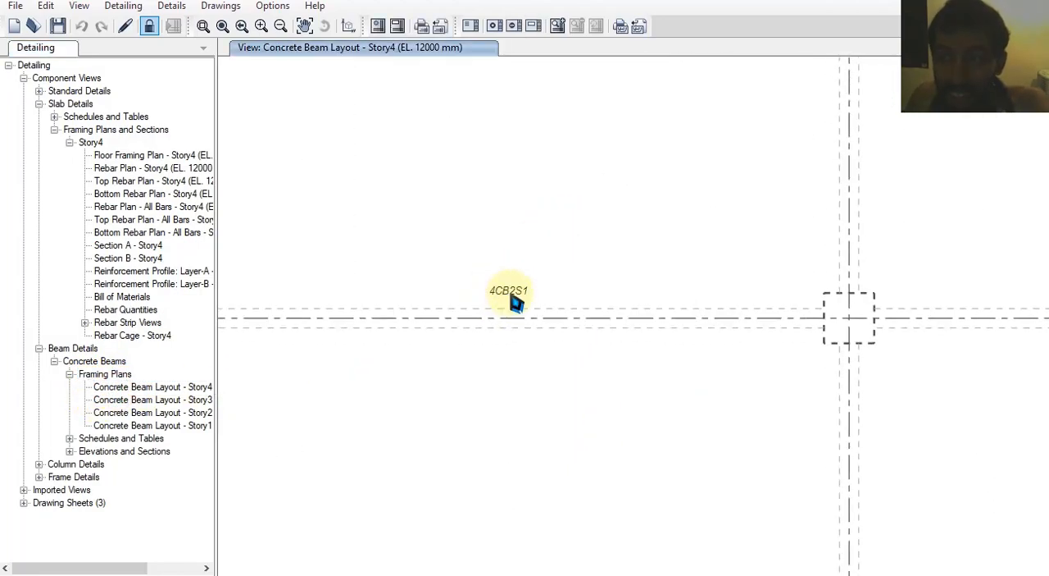
Open the concrete beams' bill of materials and rebar quantities tables and review the bar sizes, lengths and weights
{"action": "left_click", "coordinate": [70, 438]}
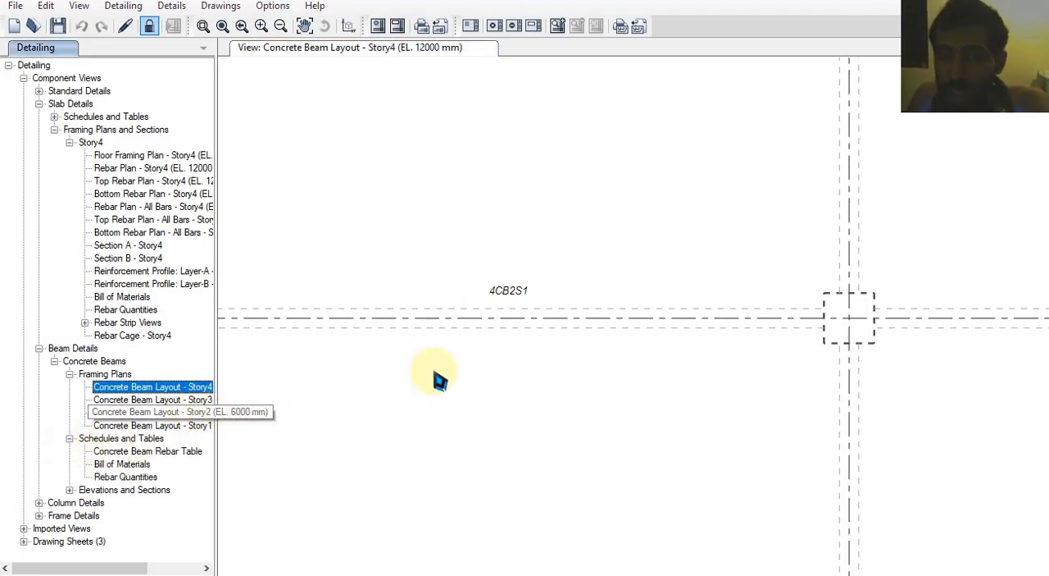
{"action": "middle_click_drag", "start_coordinate": [542, 378], "coordinate": [715, 394]}
{"action": "middle_click_drag", "start_coordinate": [536, 360], "coordinate": [654, 318]}
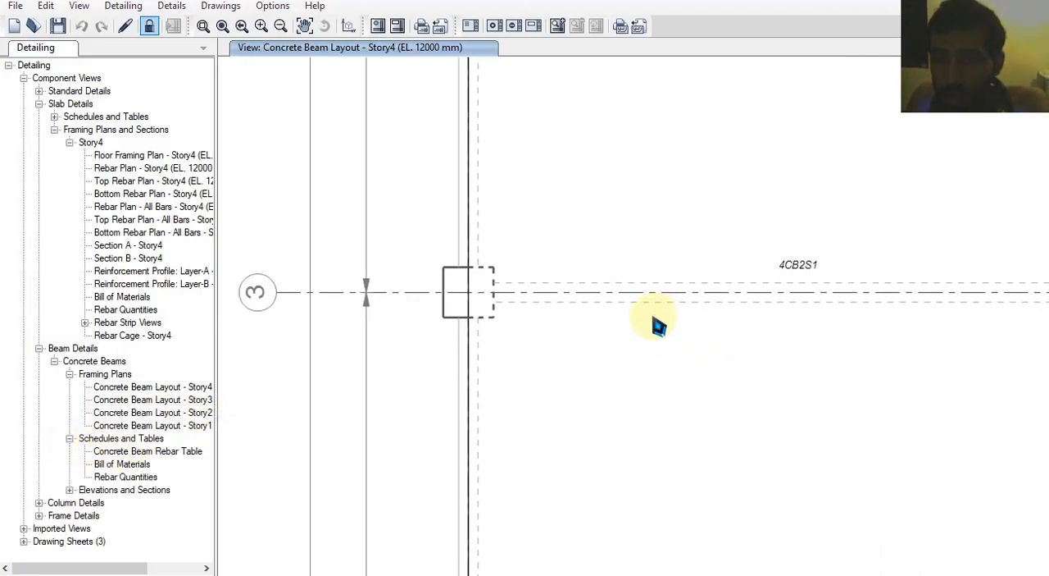
{"action": "left_click", "coordinate": [121, 461]}
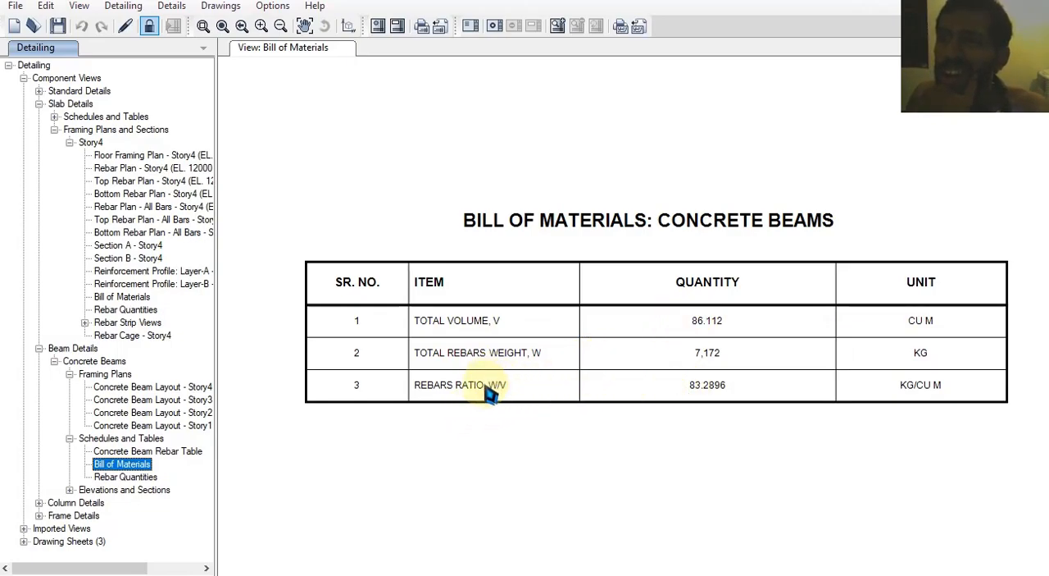
{"action": "left_click", "coordinate": [140, 478]}
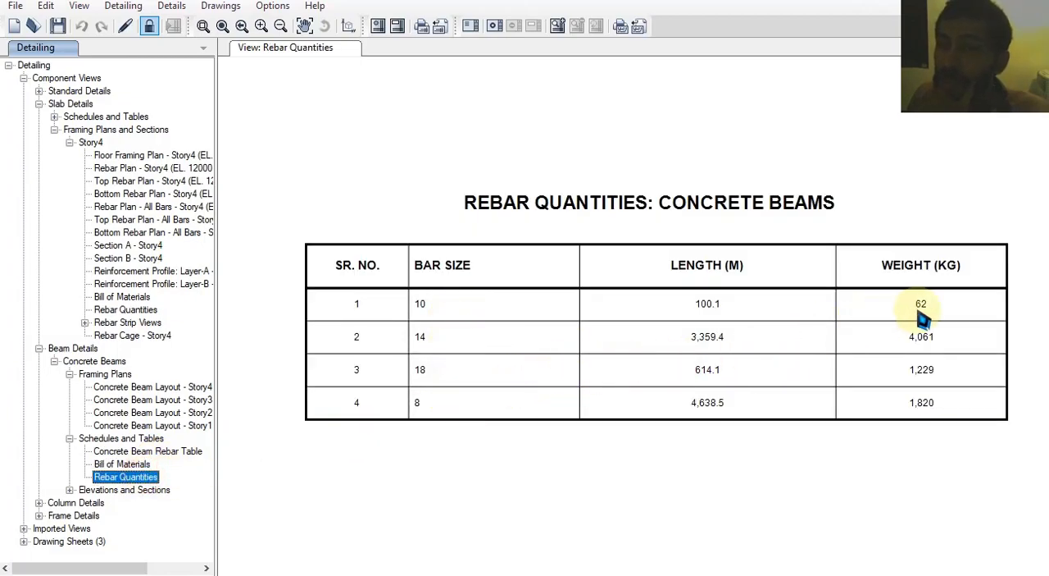
{"action": "left_click_drag", "start_coordinate": [342, 328], "coordinate": [957, 349]}
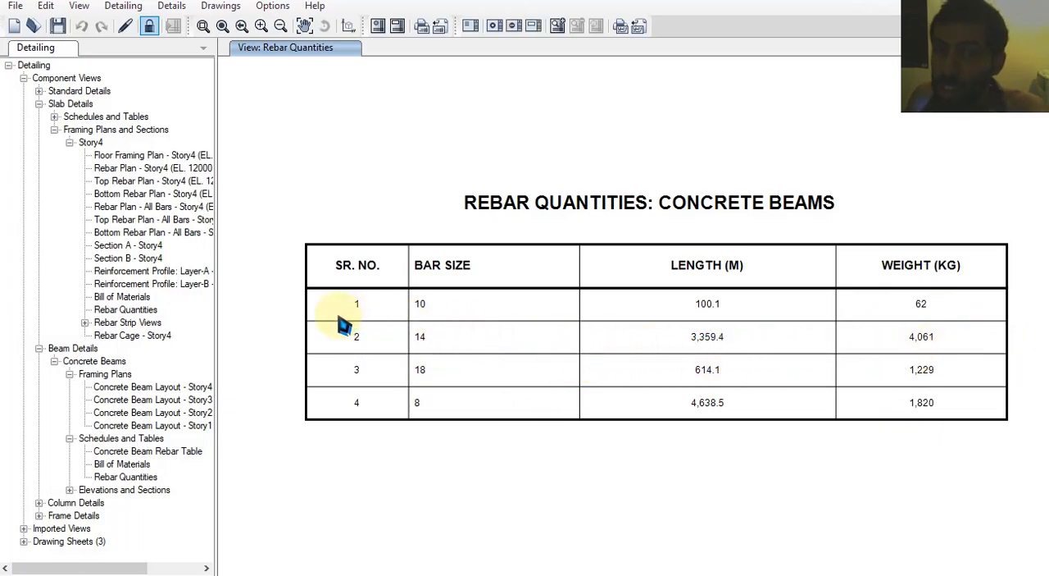
{"action": "left_click_drag", "start_coordinate": [440, 359], "coordinate": [978, 357]}
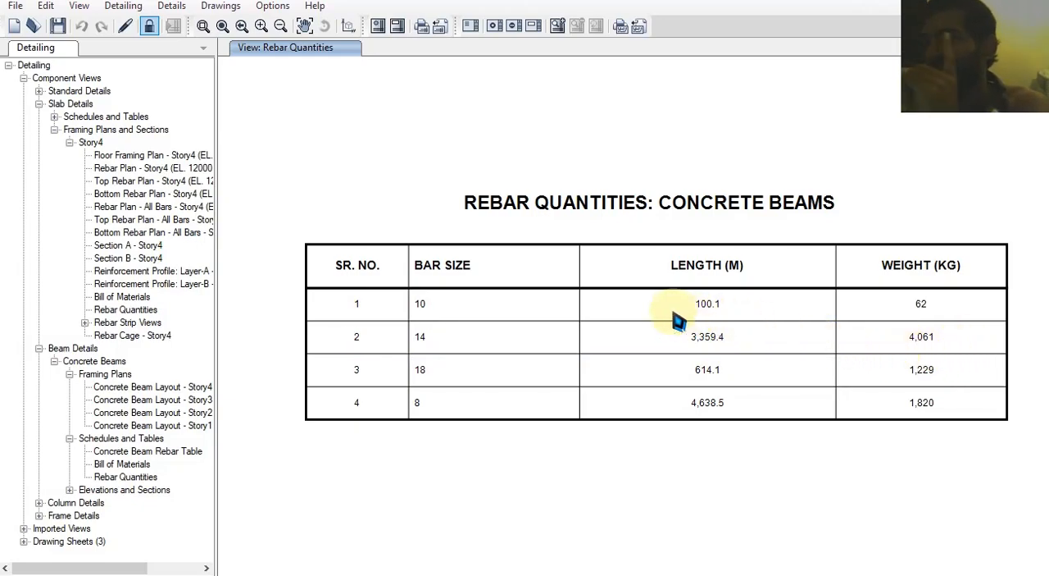
Unlock the detailing and open the rebar selection rules for non-seismic beams
{"action": "left_click", "coordinate": [131, 8]}
{"action": "left_click", "coordinate": [196, 321]}
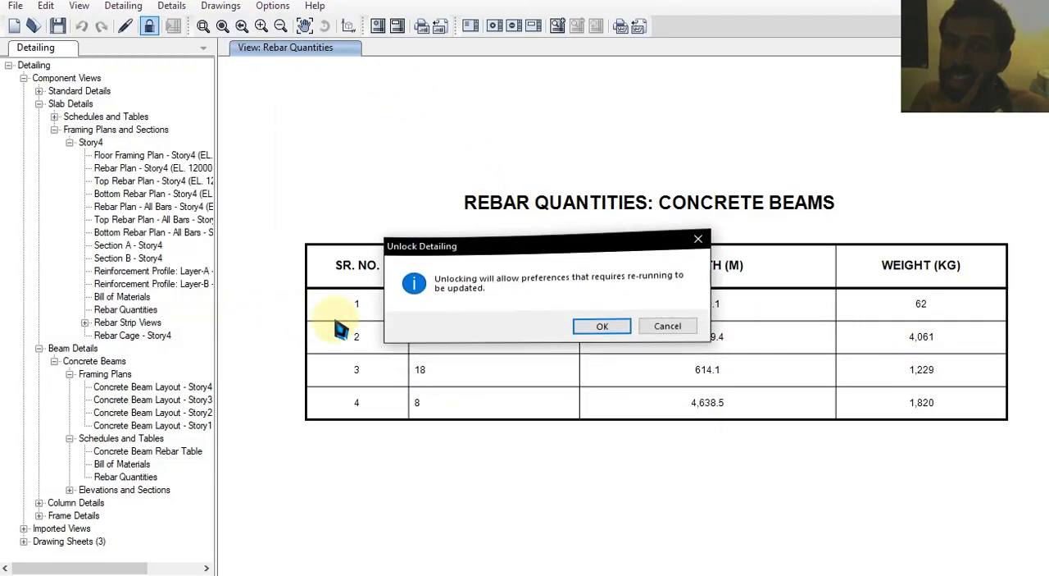
{"action": "left_click", "coordinate": [607, 352]}
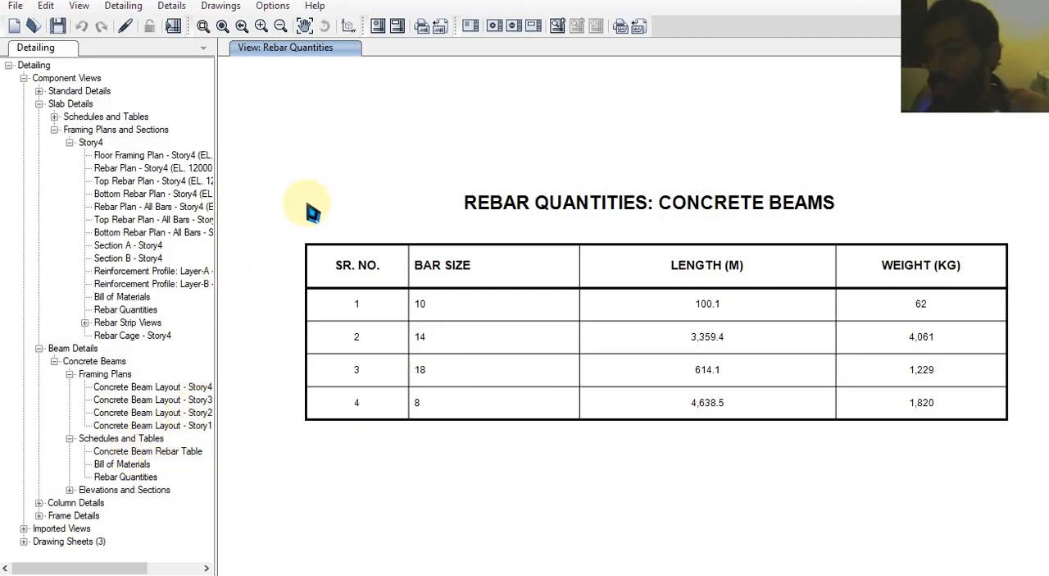
{"action": "left_click", "coordinate": [45, 8]}
{"action": "mouse_move", "coordinate": [121, 10]}
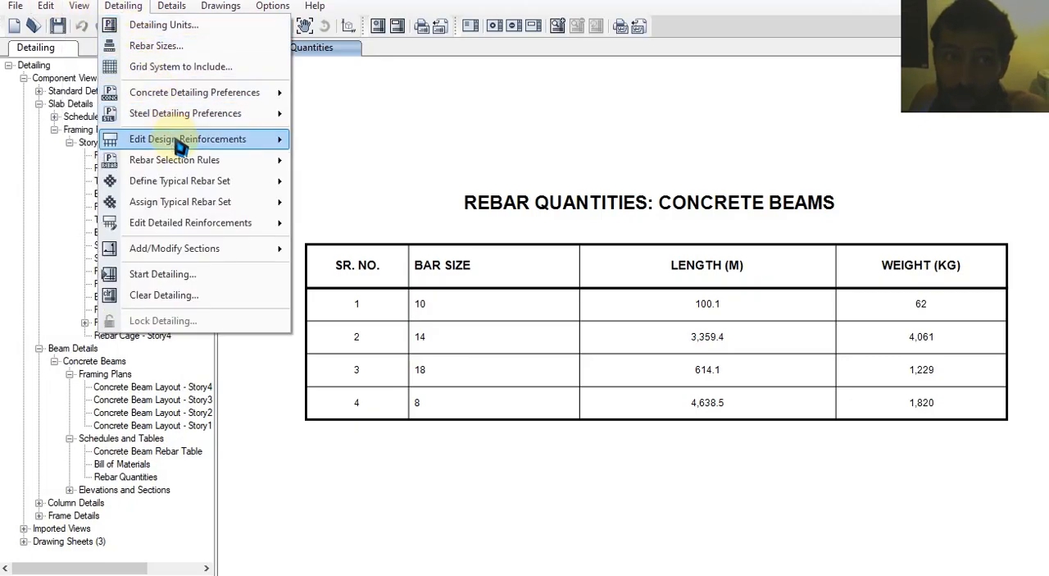
{"action": "mouse_move", "coordinate": [178, 141]}
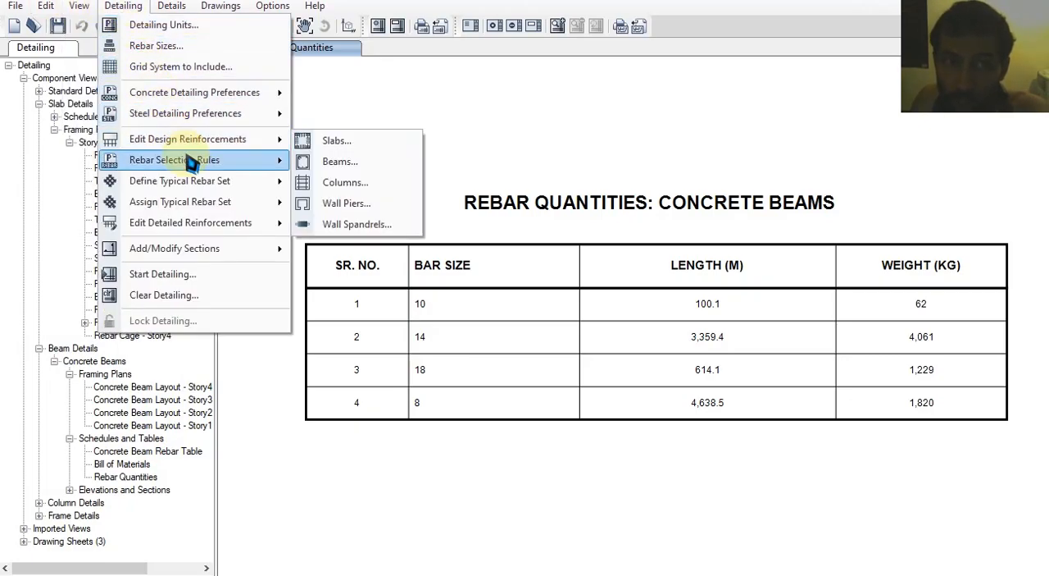
{"action": "mouse_move", "coordinate": [205, 162]}
{"action": "mouse_move", "coordinate": [414, 183]}
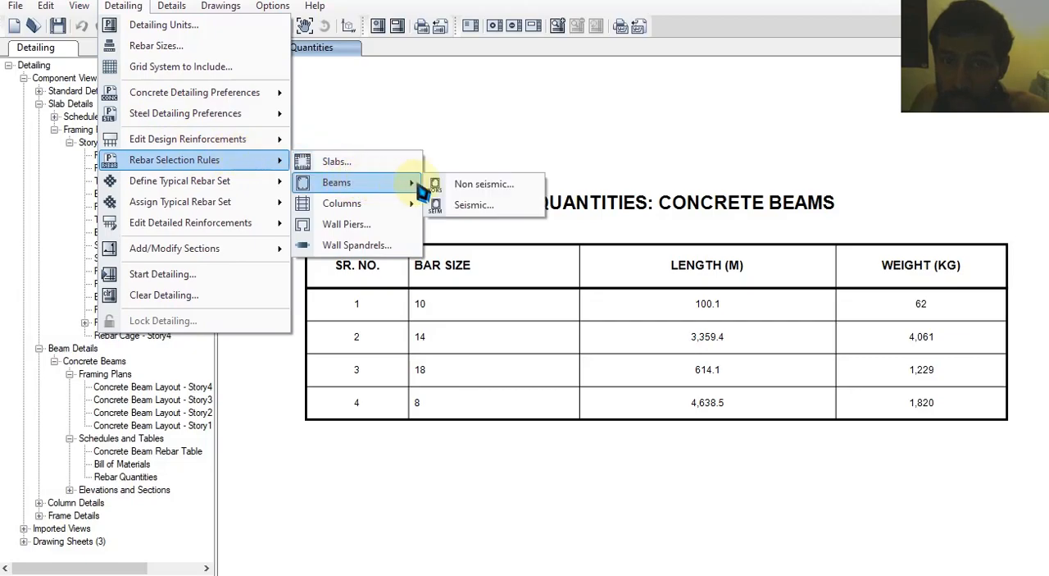
{"action": "left_click", "coordinate": [491, 185]}
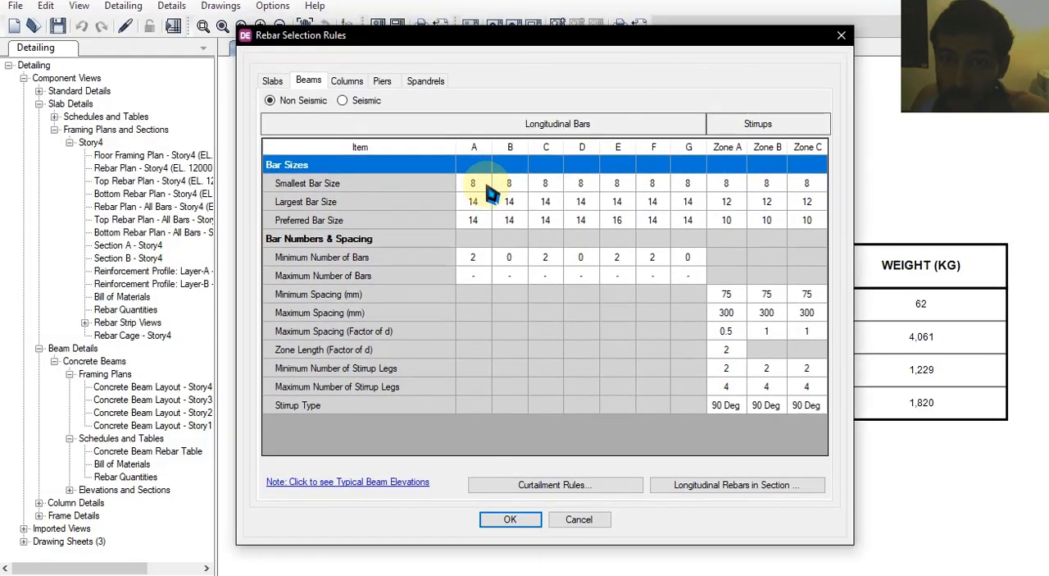
Set the largest bar size to 10 for longitudinal bars A to G and the preferred size to 10 for all except D
{"action": "left_click", "coordinate": [483, 201]}
{"action": "left_click", "coordinate": [484, 201]}
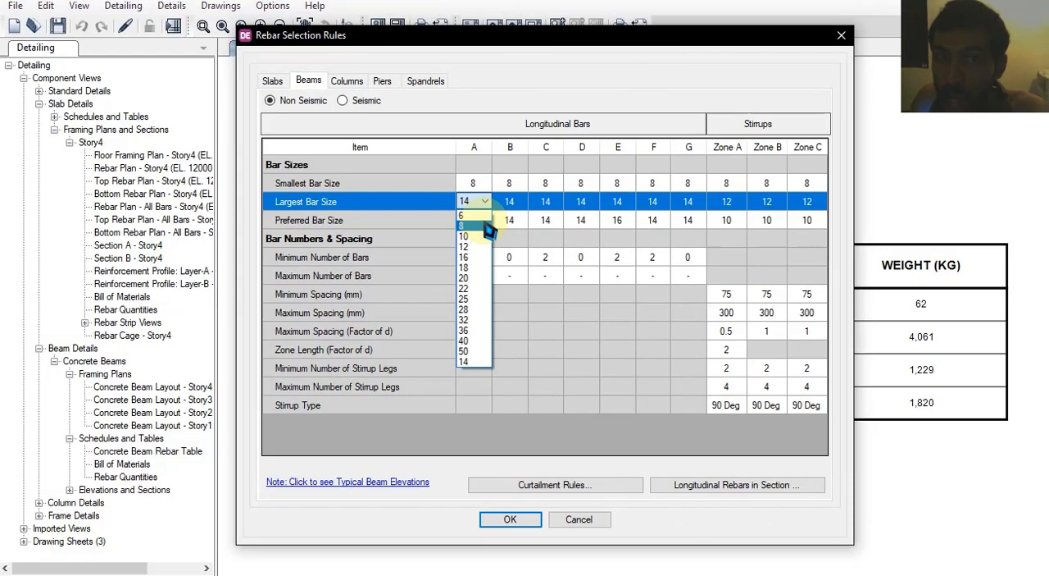
{"action": "left_click", "coordinate": [484, 237]}
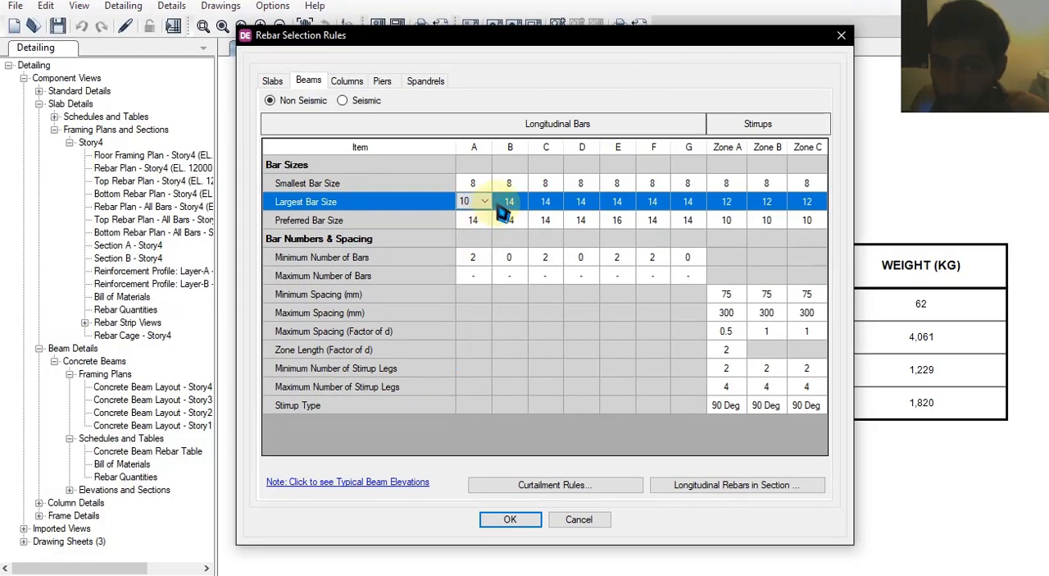
{"action": "left_click", "coordinate": [508, 201]}
{"action": "left_click", "coordinate": [509, 236]}
{"action": "left_click", "coordinate": [546, 201]}
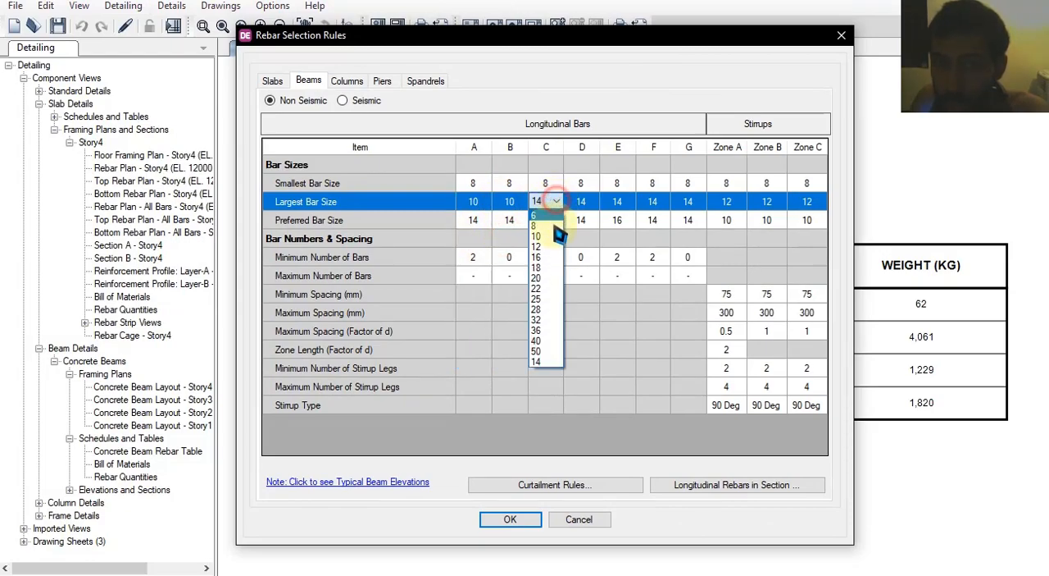
{"action": "left_click", "coordinate": [546, 236]}
{"action": "left_click", "coordinate": [581, 201]}
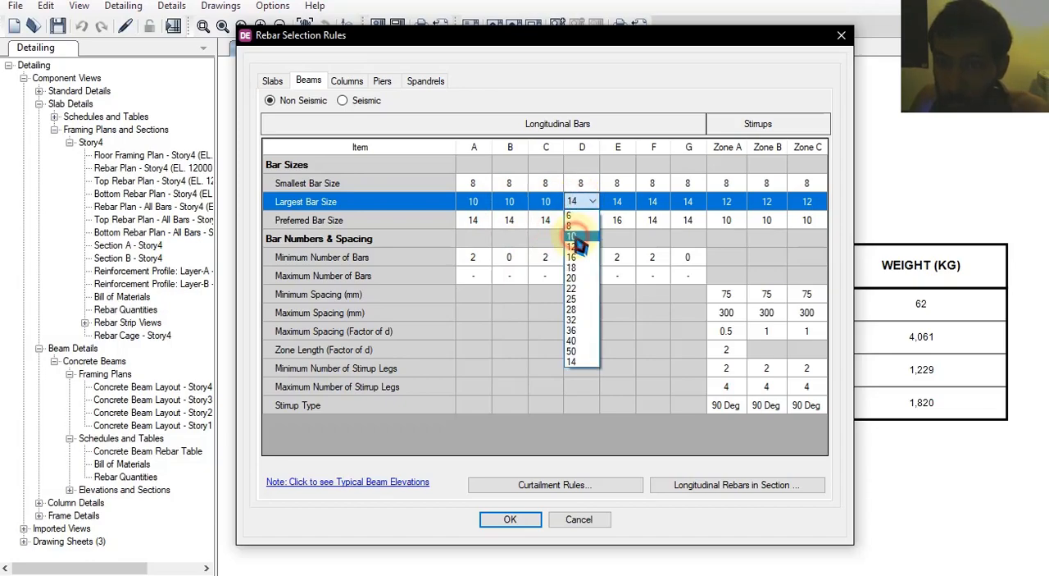
{"action": "left_click", "coordinate": [578, 237]}
{"action": "left_click", "coordinate": [616, 201]}
{"action": "left_click", "coordinate": [615, 236]}
{"action": "left_click", "coordinate": [654, 202]}
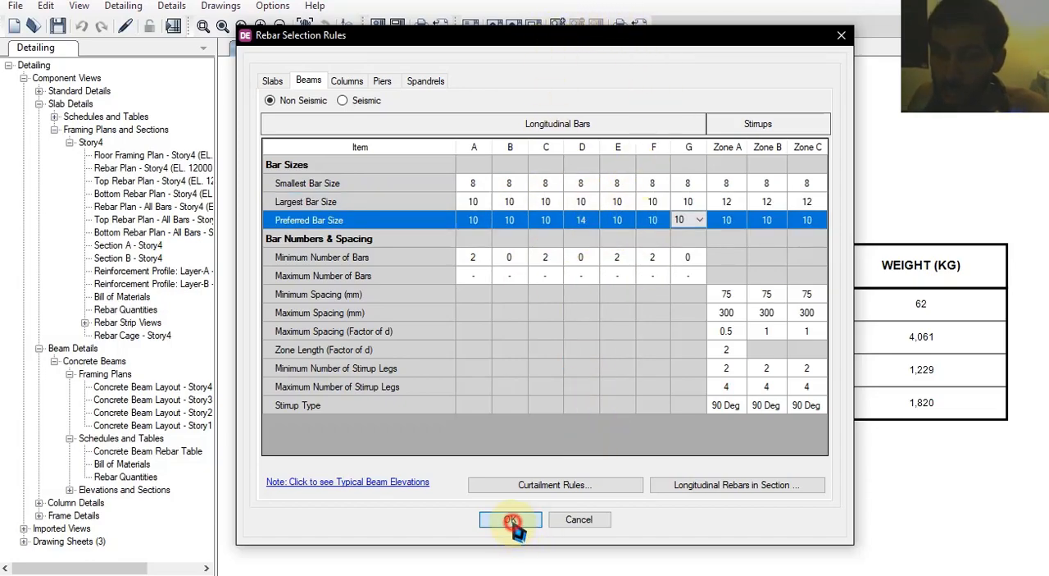
{"action": "left_click", "coordinate": [510, 520]}
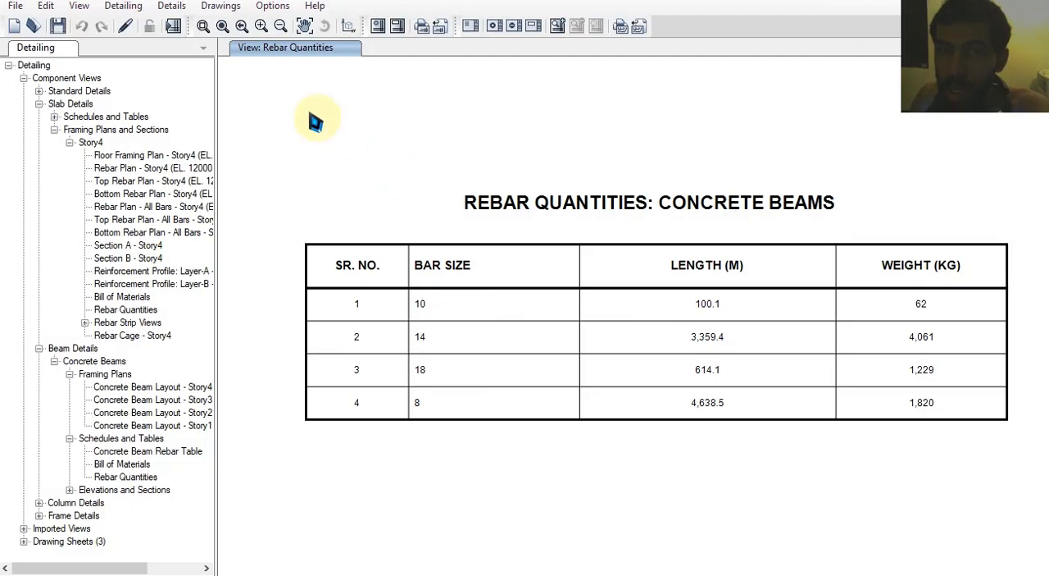
Rerun the detailing with the revised beam bar sizes
{"action": "left_click", "coordinate": [123, 6]}
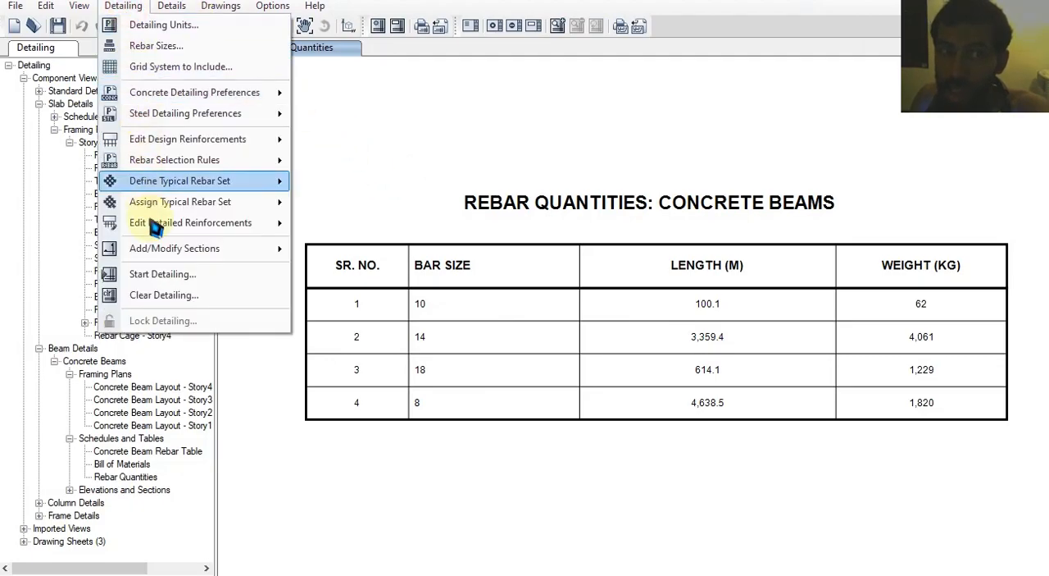
{"action": "left_click", "coordinate": [164, 274]}
{"action": "left_click", "coordinate": [537, 350]}
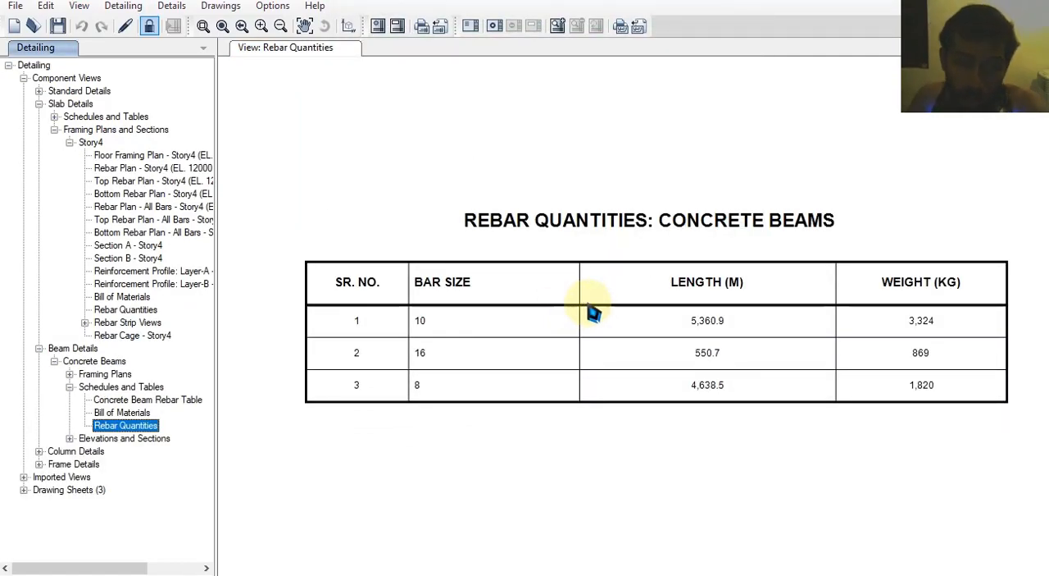
Open the elevation of Story4 beam 4CB1 and examine its longitudinal bar and stirrup callouts near the end support
{"action": "left_click", "coordinate": [69, 438]}
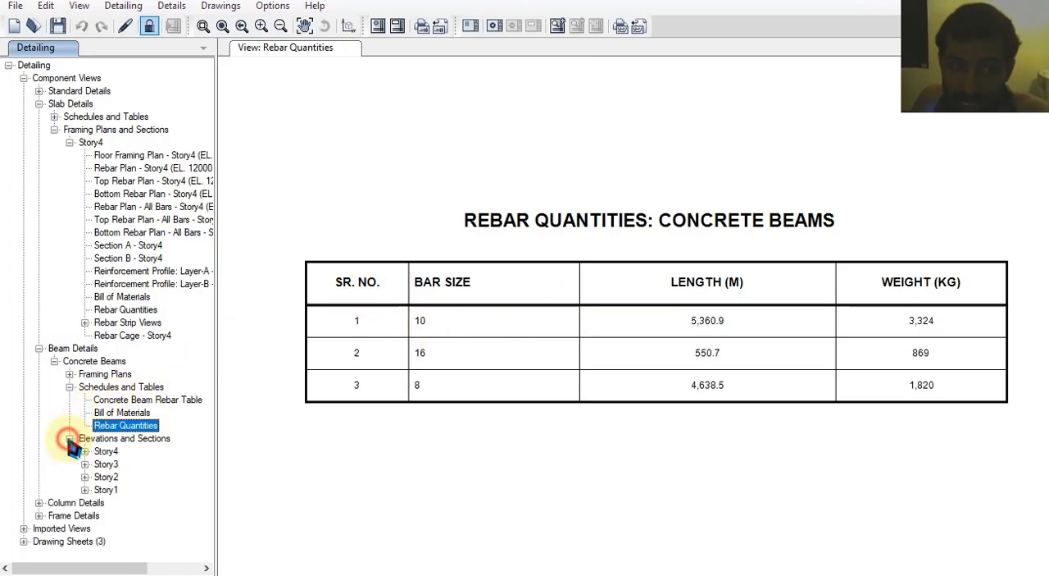
{"action": "double_click", "coordinate": [105, 451]}
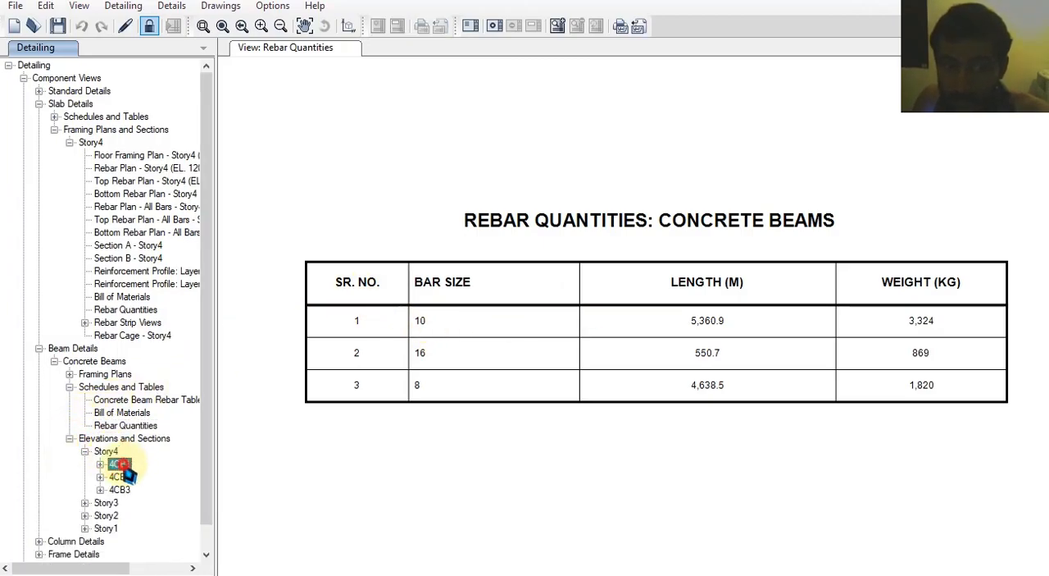
{"action": "double_click", "coordinate": [119, 464]}
{"action": "double_click", "coordinate": [144, 477]}
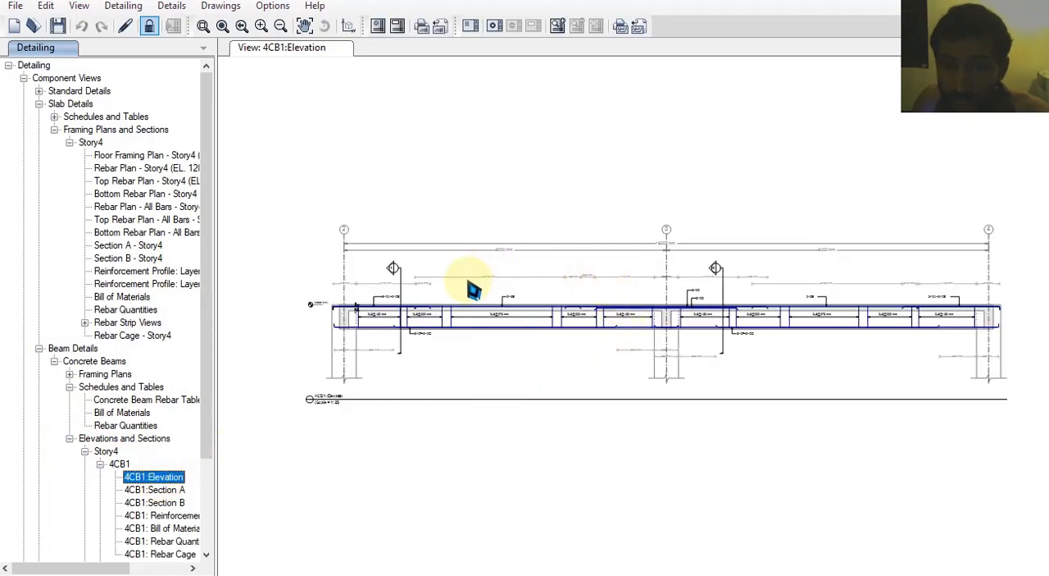
{"action": "scroll", "coordinate": [475, 288], "scroll_direction": "up", "scroll_amount": 5}
{"action": "middle_click_drag", "start_coordinate": [505, 355], "coordinate": [489, 355]}
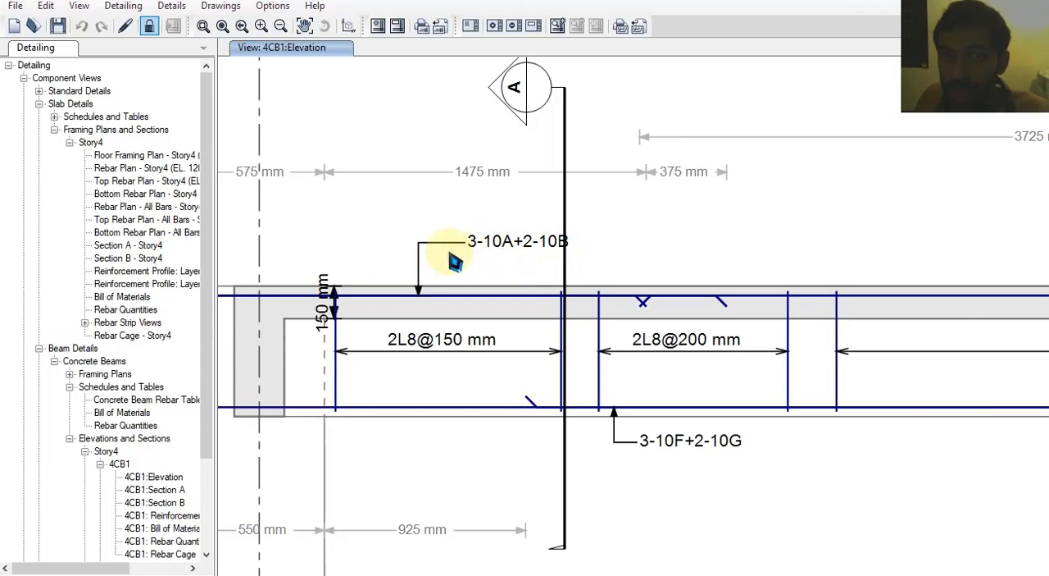
{"action": "scroll", "coordinate": [454, 277], "scroll_direction": "down", "scroll_amount": 4}
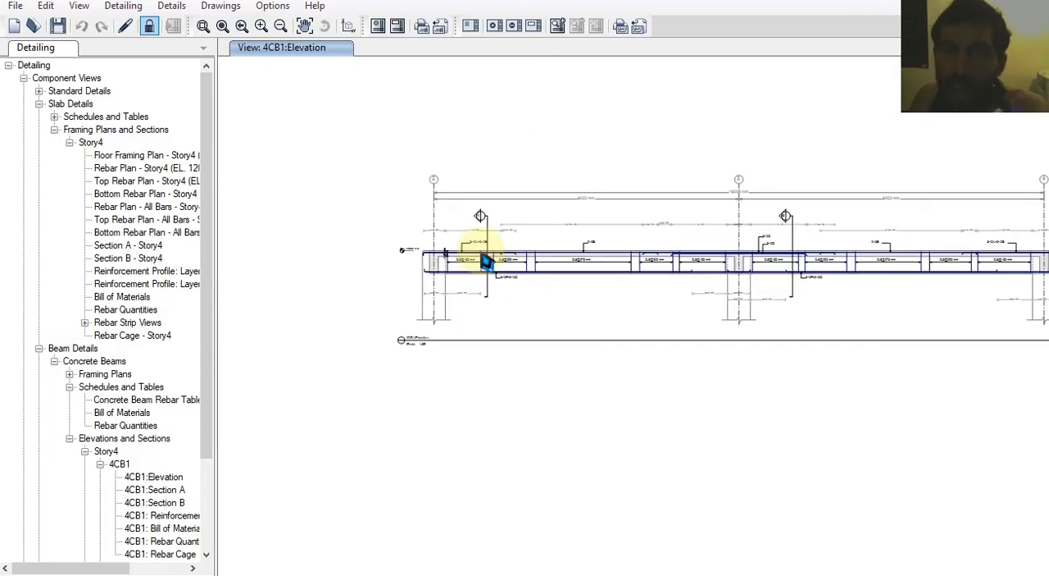
Open Section A of beam 4CB1 and examine the top bar and stirrup callouts
{"action": "scroll", "coordinate": [483, 263], "scroll_direction": "up", "scroll_amount": 2}
{"action": "scroll", "coordinate": [481, 211], "scroll_direction": "up", "scroll_amount": 1}
{"action": "scroll", "coordinate": [480, 140], "scroll_direction": "up", "scroll_amount": 3}
{"action": "double_click", "coordinate": [502, 210]}
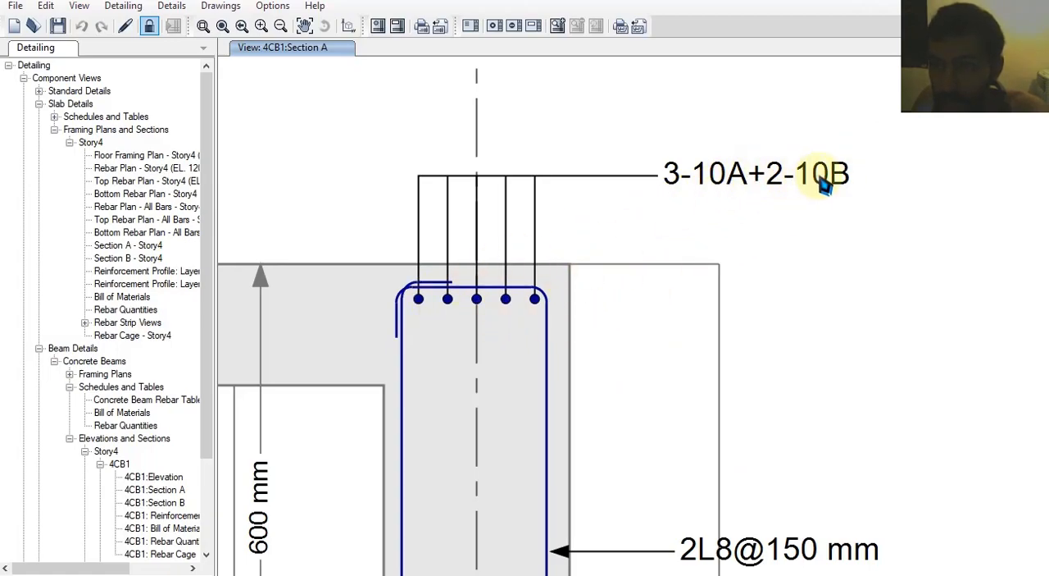
{"action": "middle_click_drag", "start_coordinate": [763, 327], "coordinate": [751, 260]}
{"action": "mouse_move", "coordinate": [748, 368]}
{"action": "middle_mouse_down"}
{"action": "mouse_move", "coordinate": [707, 261]}
{"action": "mouse_move", "coordinate": [733, 429]}
{"action": "middle_mouse_up"}
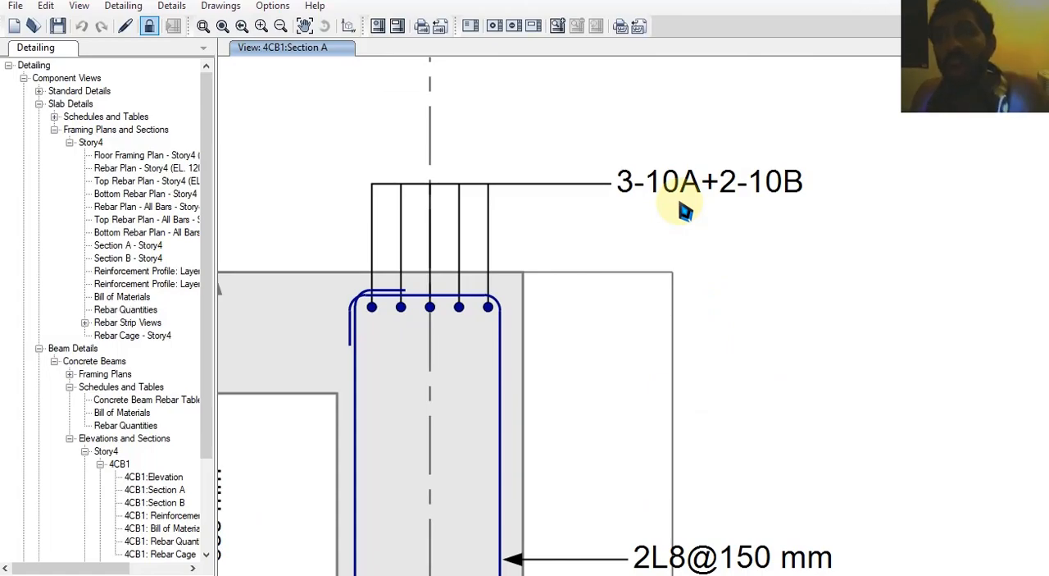
{"action": "scroll", "coordinate": [681, 205], "scroll_direction": "down", "scroll_amount": 1}
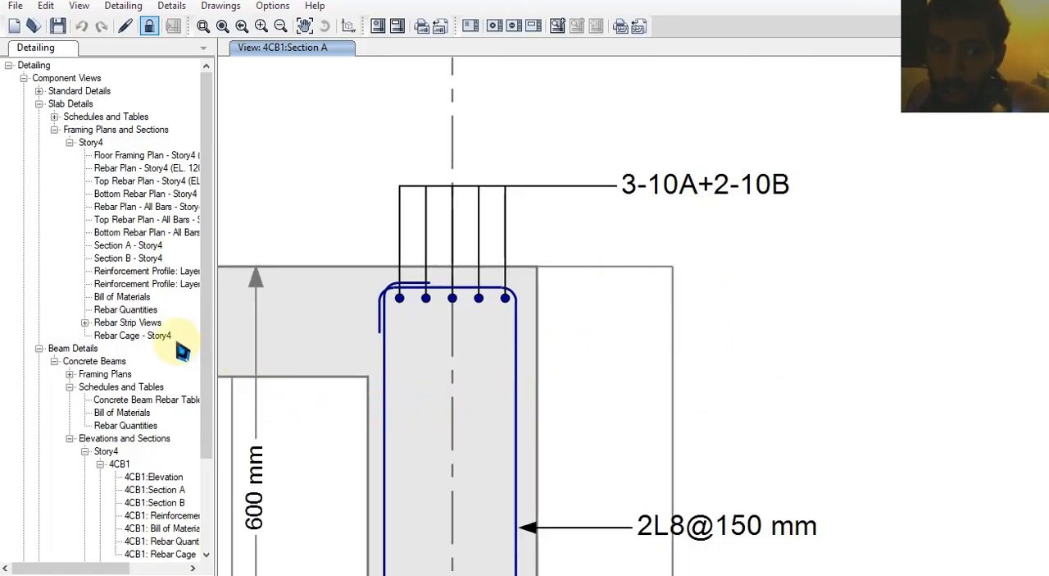
Open the rebar cage of beam 4CB1 and examine its bars and stirrups in 3D
{"action": "left_click", "coordinate": [168, 466]}
{"action": "scroll", "coordinate": [168, 446], "scroll_direction": "down", "scroll_amount": 2}
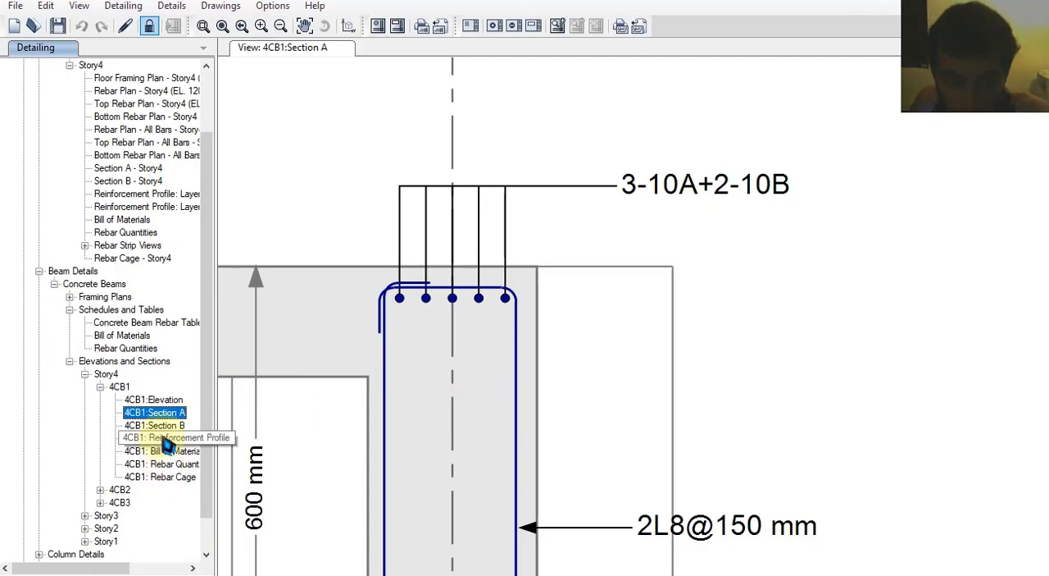
{"action": "double_click", "coordinate": [160, 476]}
{"action": "left_click_drag", "start_coordinate": [728, 310], "coordinate": [604, 329]}
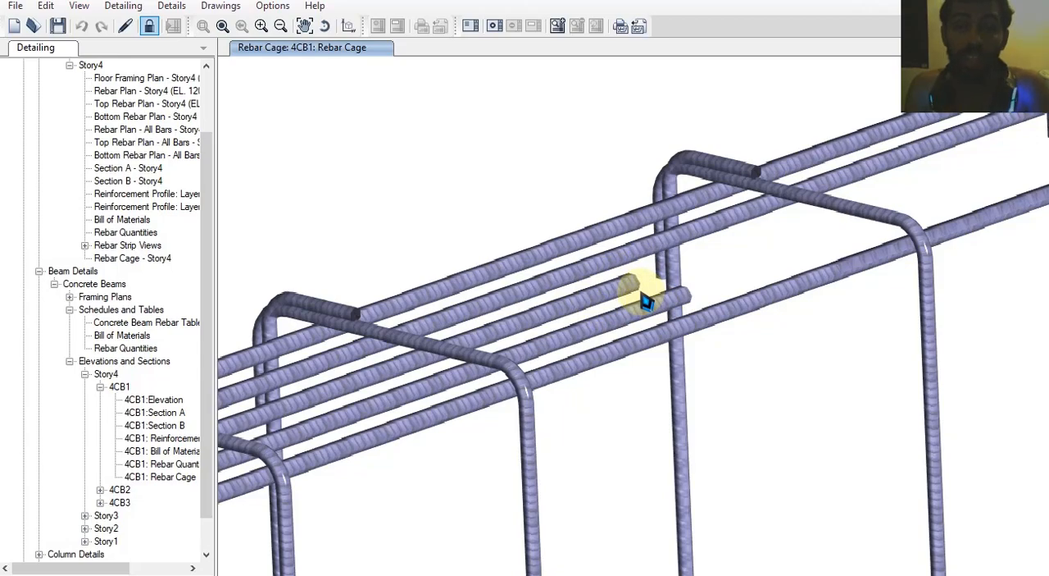
Return to Section A of beam 4CB1 and examine the full cross-section with its top and bottom bars
{"action": "double_click", "coordinate": [143, 413]}
{"action": "scroll", "coordinate": [731, 300], "scroll_direction": "up", "scroll_amount": 5}
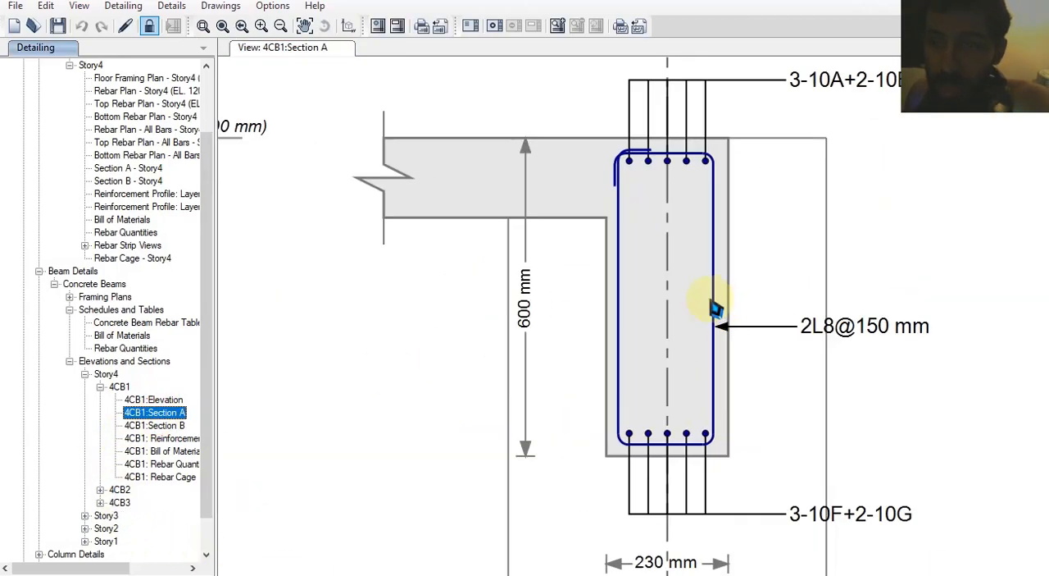
{"action": "mouse_move", "coordinate": [655, 400]}
{"action": "middle_mouse_down"}
{"action": "mouse_move", "coordinate": [617, 358]}
{"action": "mouse_move", "coordinate": [601, 417]}
{"action": "middle_mouse_up"}
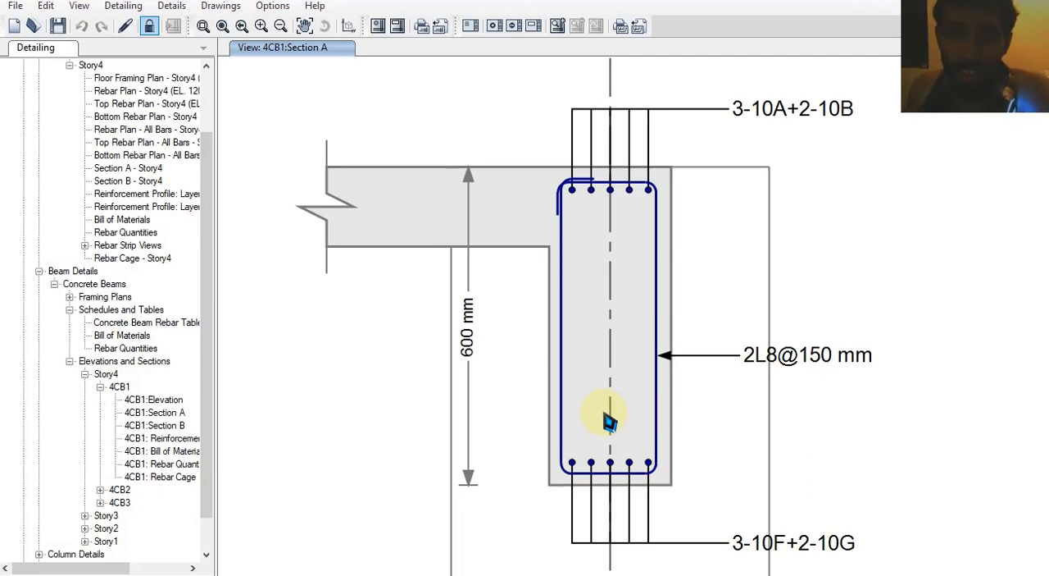
Unlock the detailing and open the rebar selection rules for beams
{"action": "left_click", "coordinate": [124, 7]}
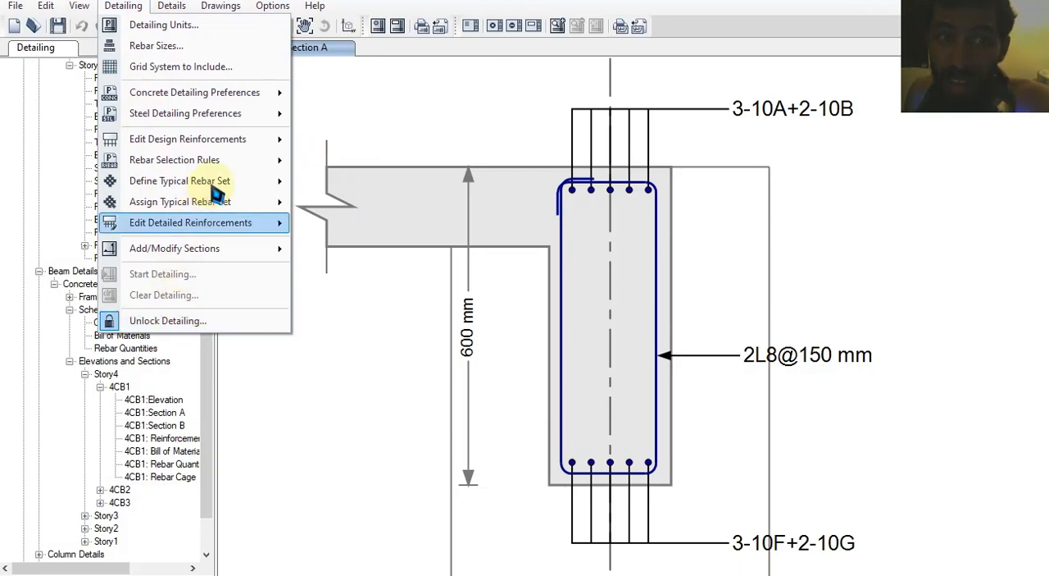
{"action": "left_click", "coordinate": [177, 325]}
{"action": "left_click", "coordinate": [599, 349]}
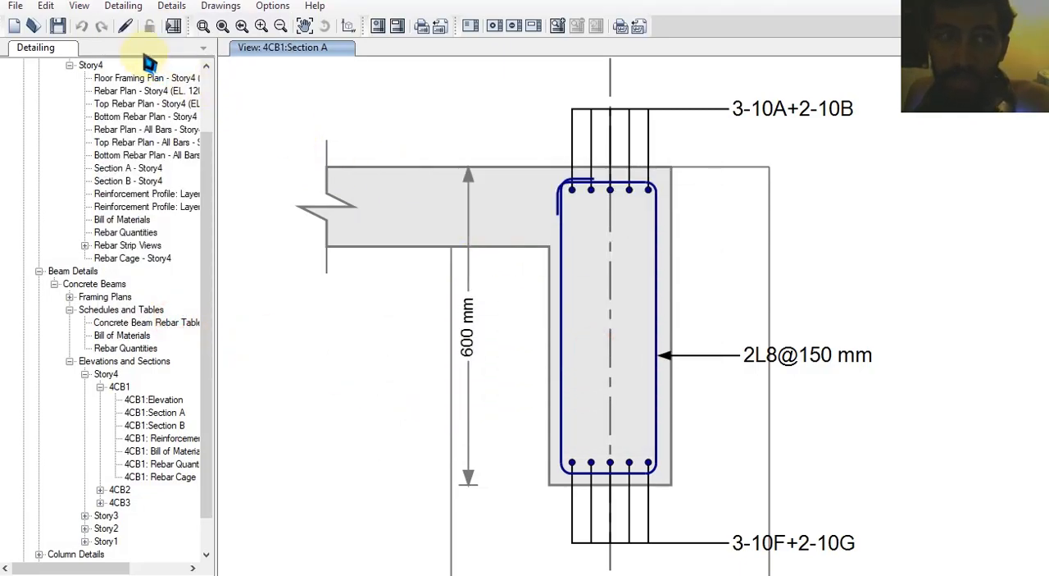
{"action": "left_click", "coordinate": [123, 6]}
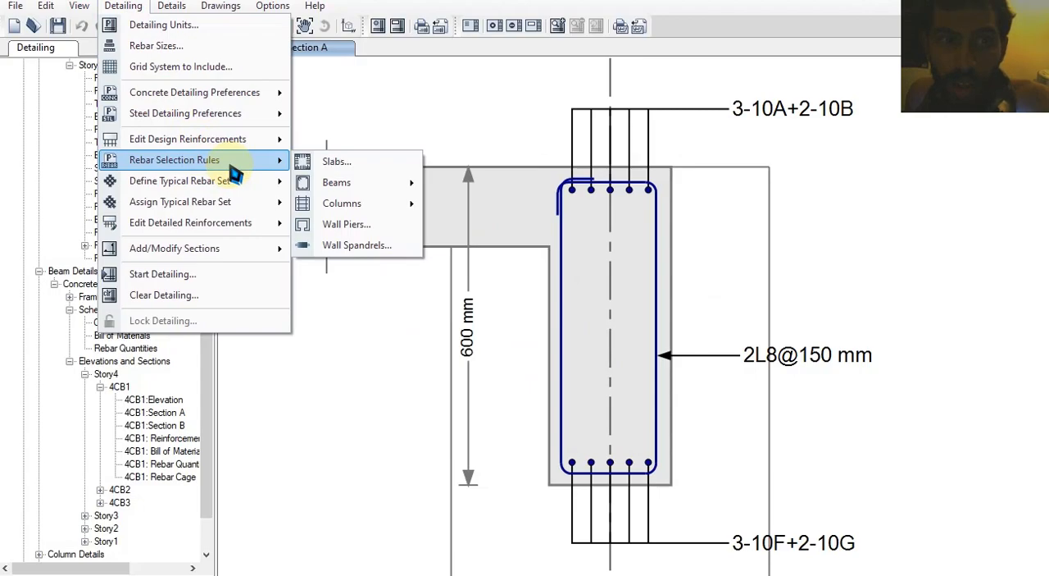
{"action": "mouse_move", "coordinate": [381, 184]}
{"action": "left_click", "coordinate": [483, 188]}
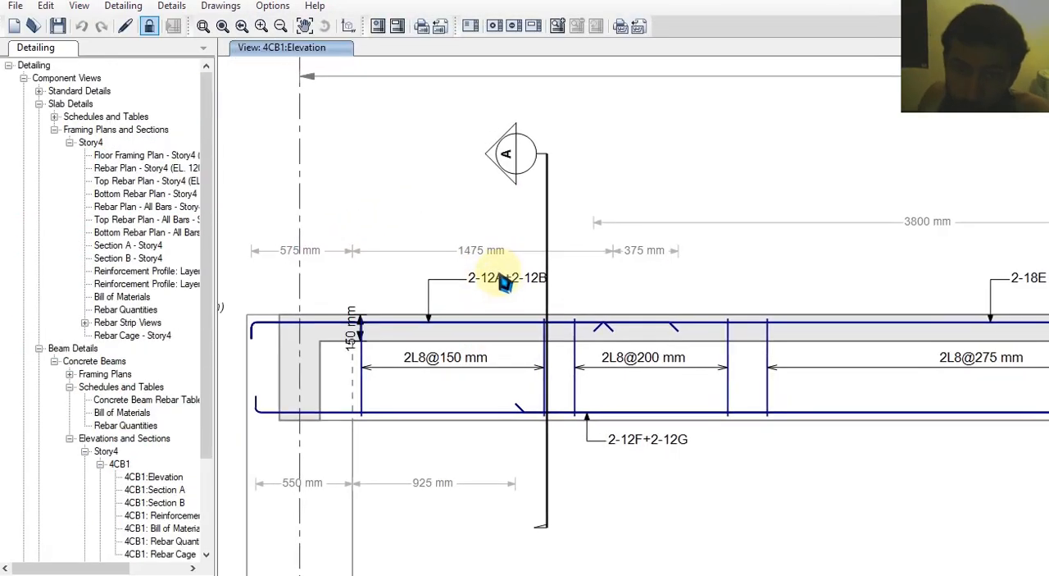
Examine the revised longitudinal bar and stirrup callouts near the end support in the elevation of beam 4CB1
{"action": "scroll", "coordinate": [503, 282], "scroll_direction": "up", "scroll_amount": 2}
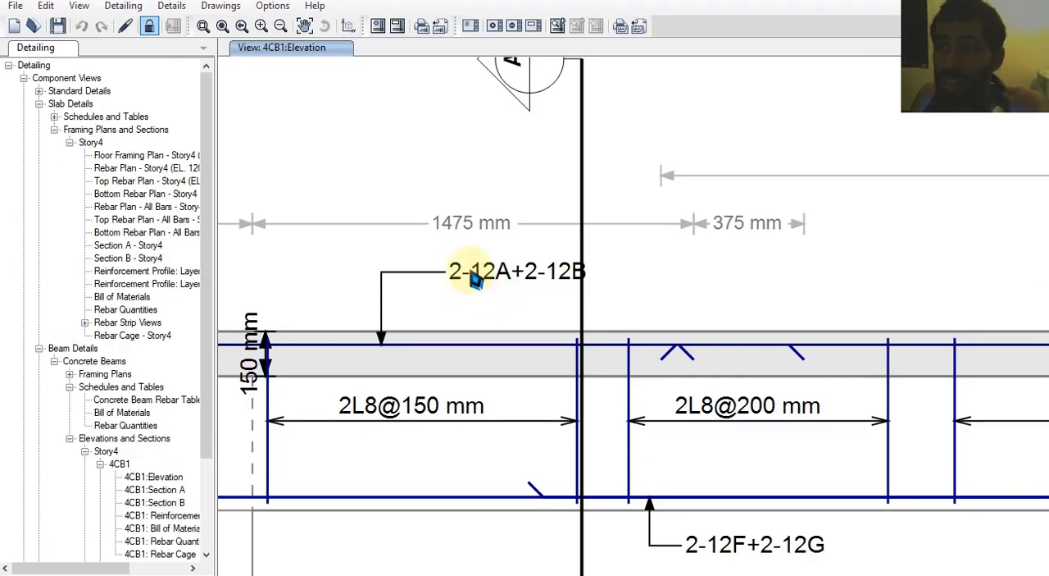
{"action": "middle_click_drag", "start_coordinate": [487, 283], "coordinate": [475, 265]}
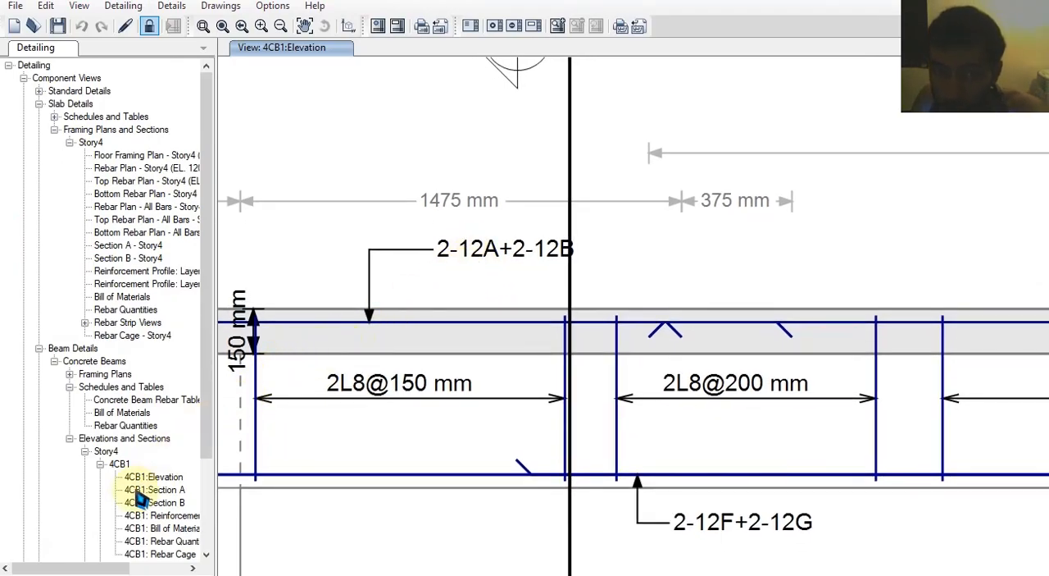
{"action": "scroll", "coordinate": [506, 334], "scroll_direction": "down", "scroll_amount": 3}
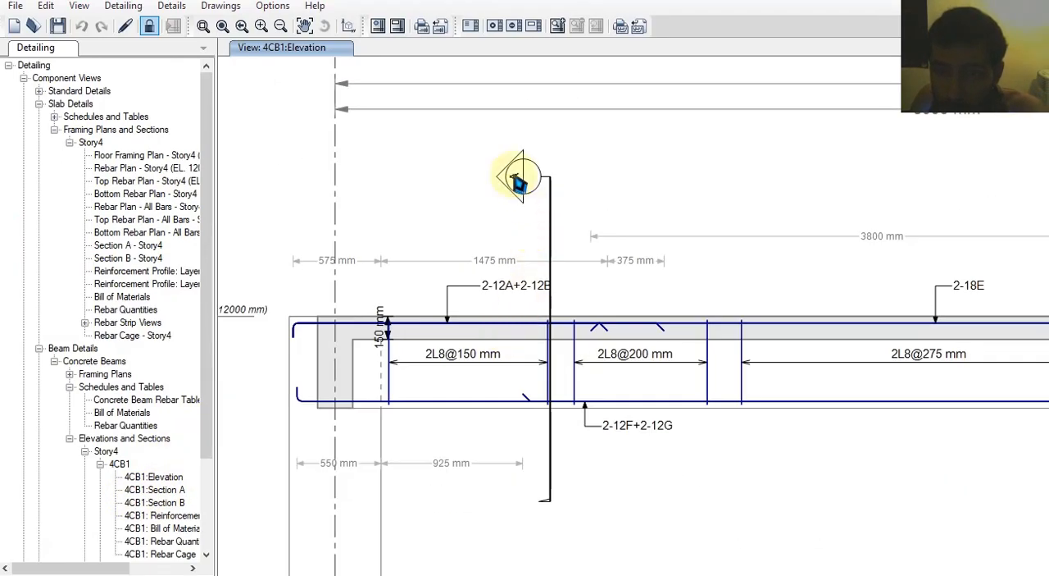
Open Section A of beam 4CB1 and examine its revised top bars, bottom bars and stirrups
{"action": "left_click", "coordinate": [154, 490]}
{"action": "scroll", "coordinate": [677, 329], "scroll_direction": "up", "scroll_amount": 3}
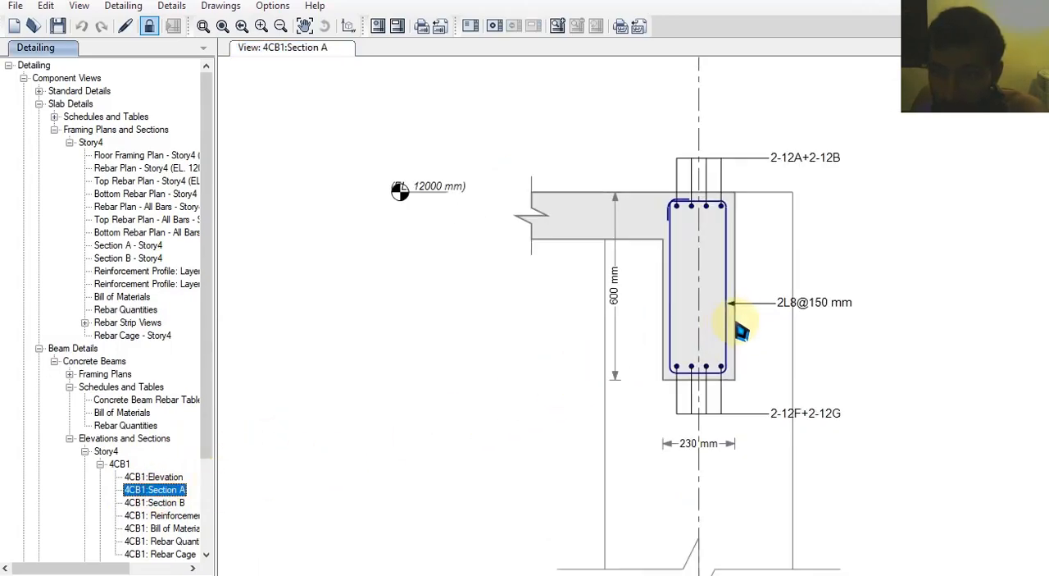
{"action": "scroll", "coordinate": [732, 305], "scroll_direction": "up", "scroll_amount": 2}
{"action": "middle_click_drag", "start_coordinate": [732, 305], "coordinate": [672, 327]}
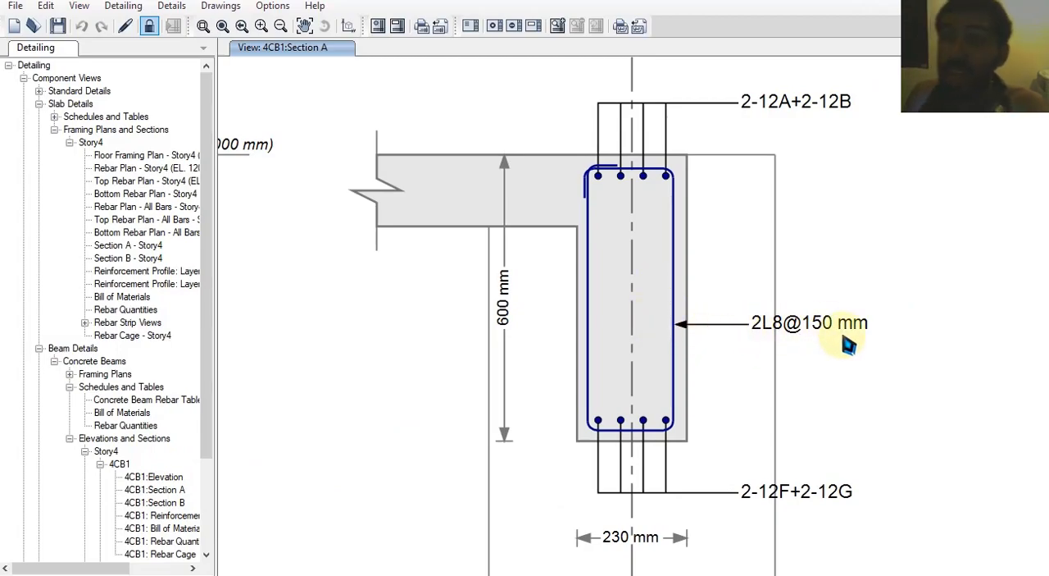
Open the reinforcement profile of beam 4CB1 and compare provided with required reinforcement along the first span and over the middle support
{"action": "double_click", "coordinate": [191, 516]}
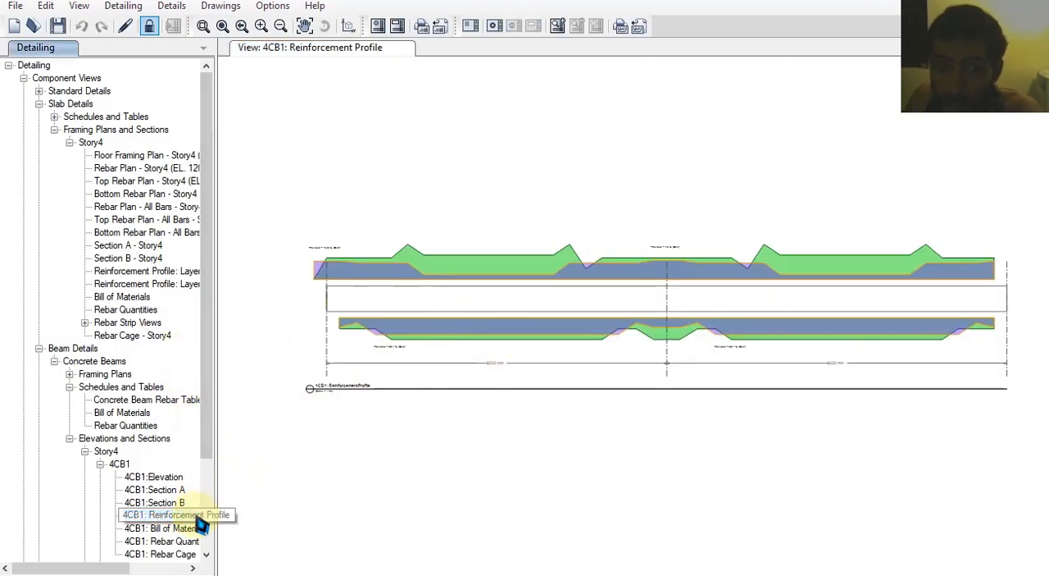
{"action": "middle_click_drag", "start_coordinate": [397, 329], "coordinate": [529, 368]}
{"action": "scroll", "coordinate": [590, 307], "scroll_direction": "up", "scroll_amount": 3}
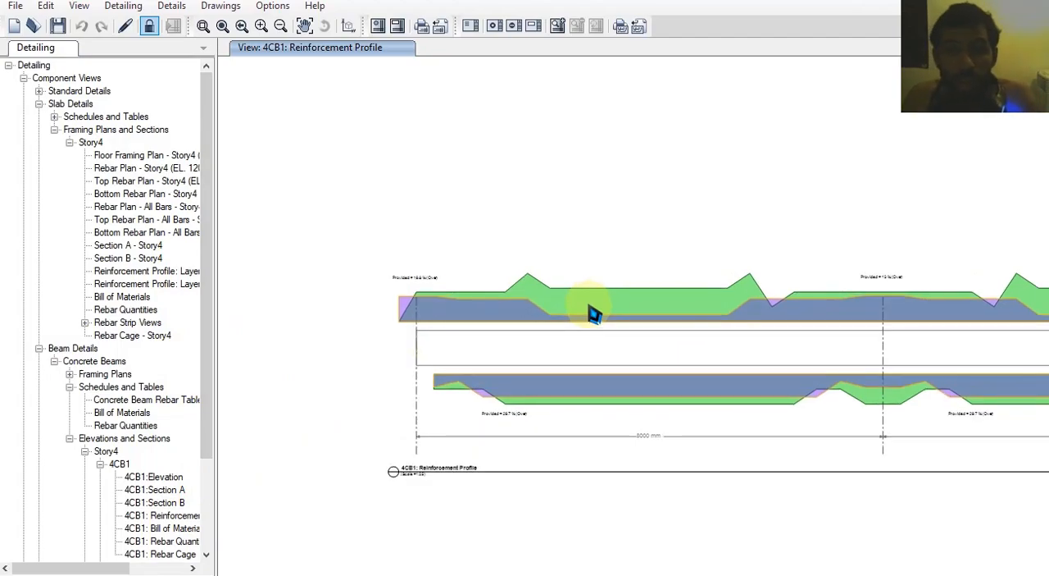
{"action": "scroll", "coordinate": [465, 290], "scroll_direction": "up", "scroll_amount": 4}
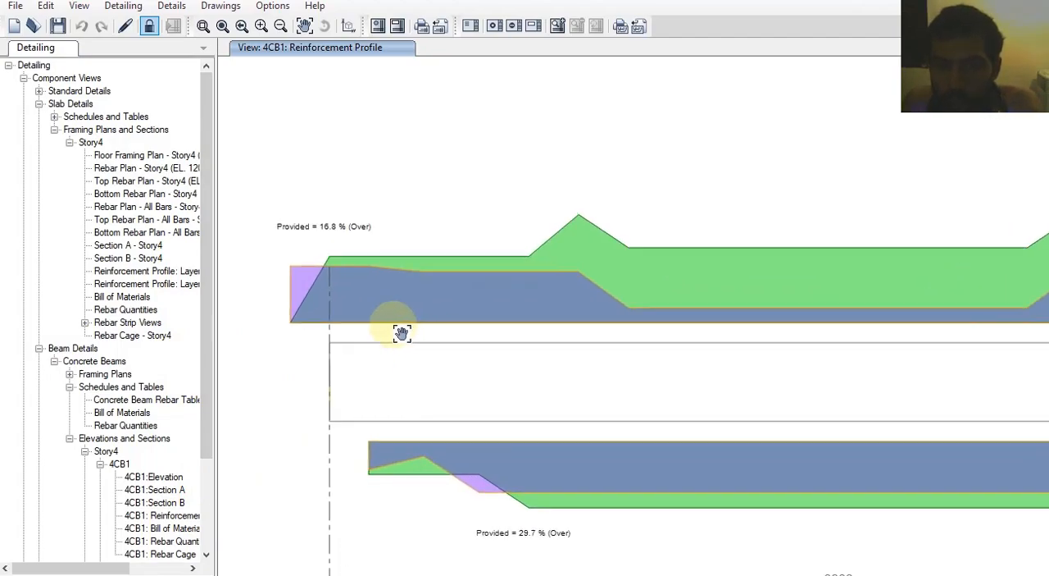
{"action": "middle_click_drag", "start_coordinate": [412, 332], "coordinate": [348, 333]}
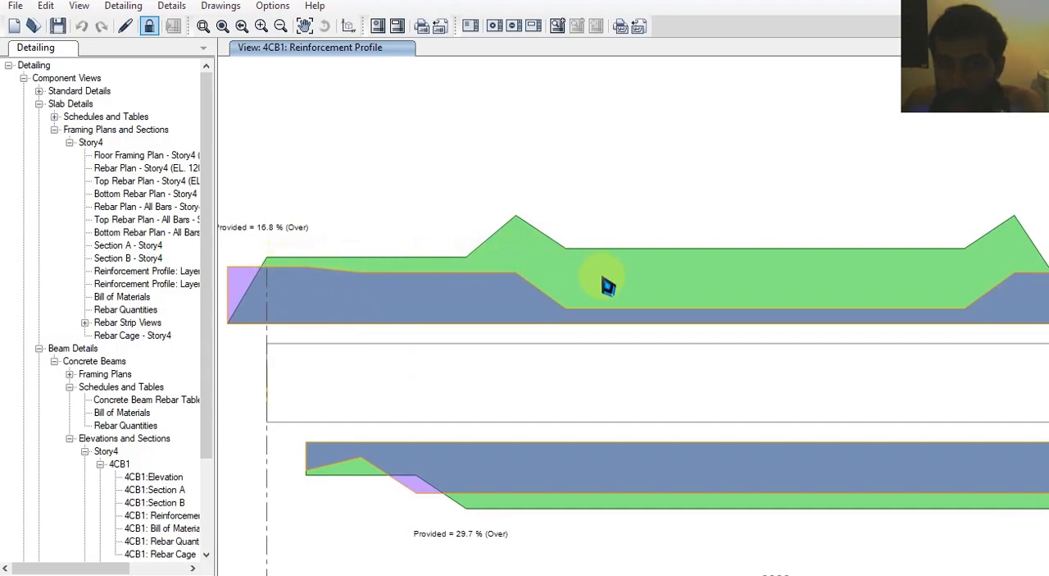
{"action": "middle_click_drag", "start_coordinate": [668, 290], "coordinate": [585, 307]}
{"action": "middle_click_drag", "start_coordinate": [749, 300], "coordinate": [431, 311]}
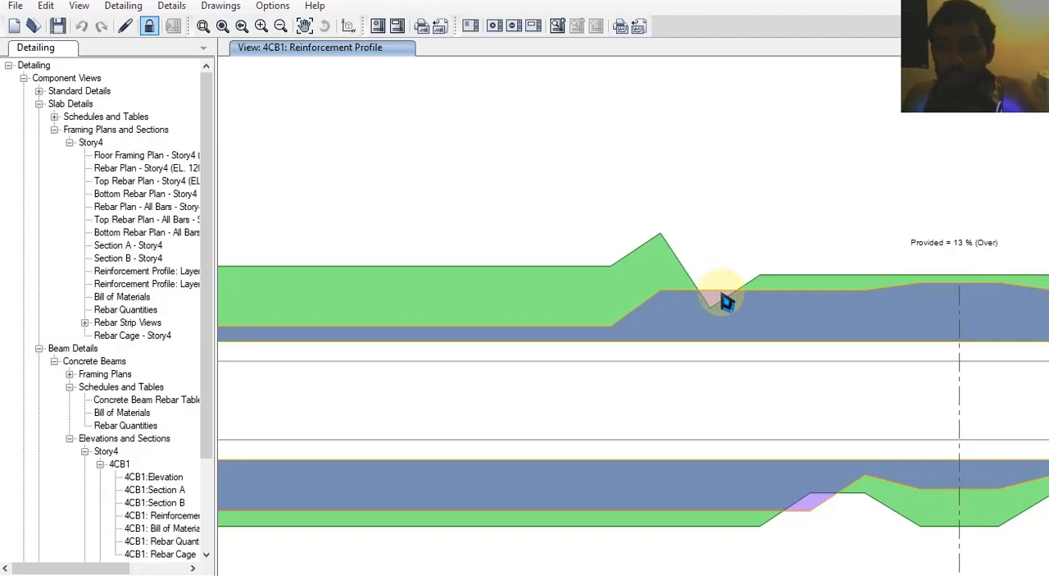
{"action": "scroll", "coordinate": [780, 345], "scroll_direction": "down", "scroll_amount": 2}
{"action": "scroll", "coordinate": [637, 257], "scroll_direction": "up", "scroll_amount": 4}
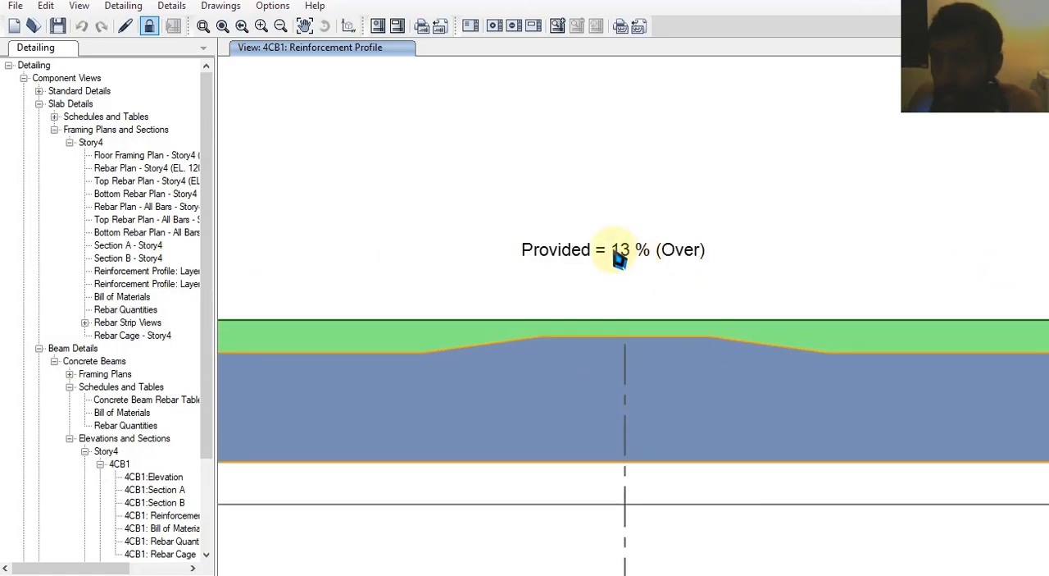
{"action": "scroll", "coordinate": [661, 324], "scroll_direction": "down", "scroll_amount": 1}
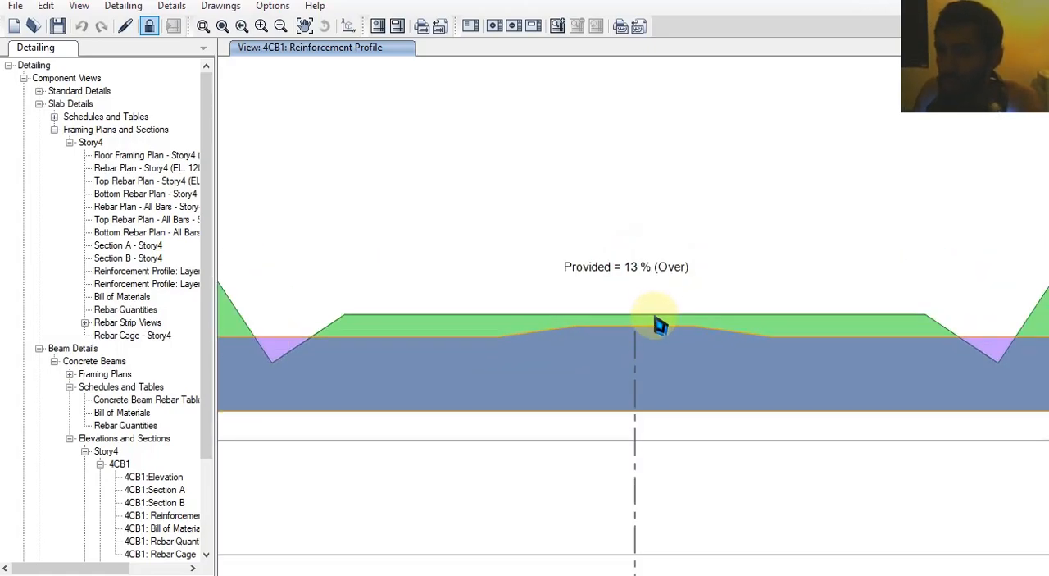
{"action": "scroll", "coordinate": [663, 347], "scroll_direction": "down", "scroll_amount": 3}
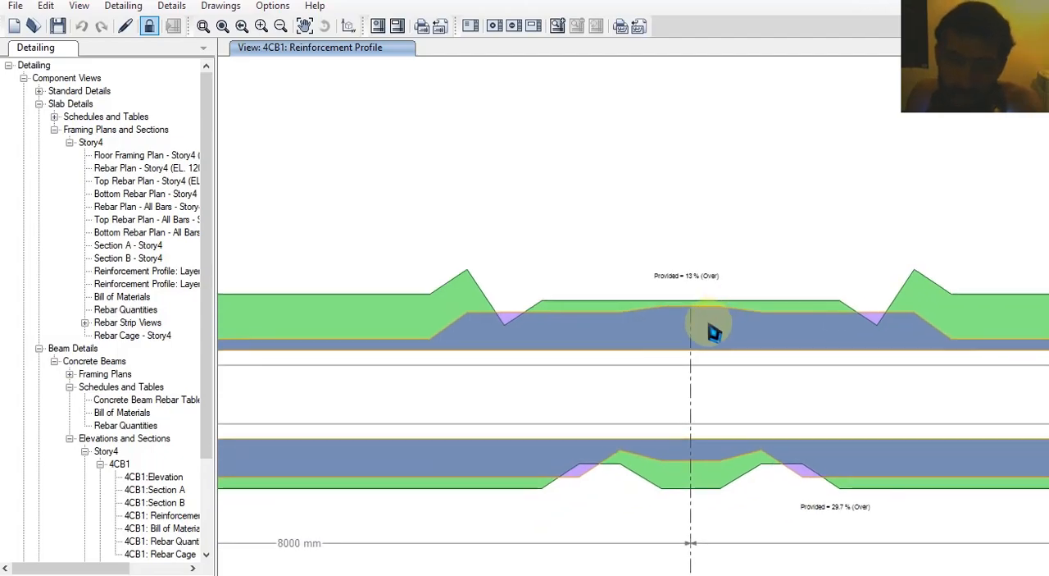
Review the bill of materials and the rebar quantities of beam 4CB1
{"action": "left_click", "coordinate": [154, 526]}
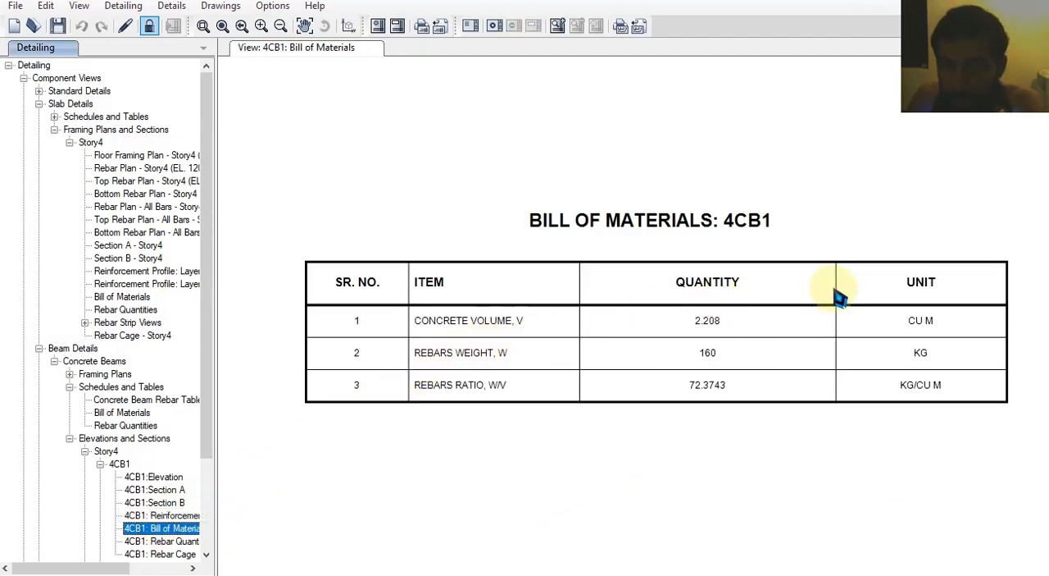
{"action": "scroll", "coordinate": [180, 508], "scroll_direction": "down", "scroll_amount": 2}
{"action": "left_click", "coordinate": [174, 464]}
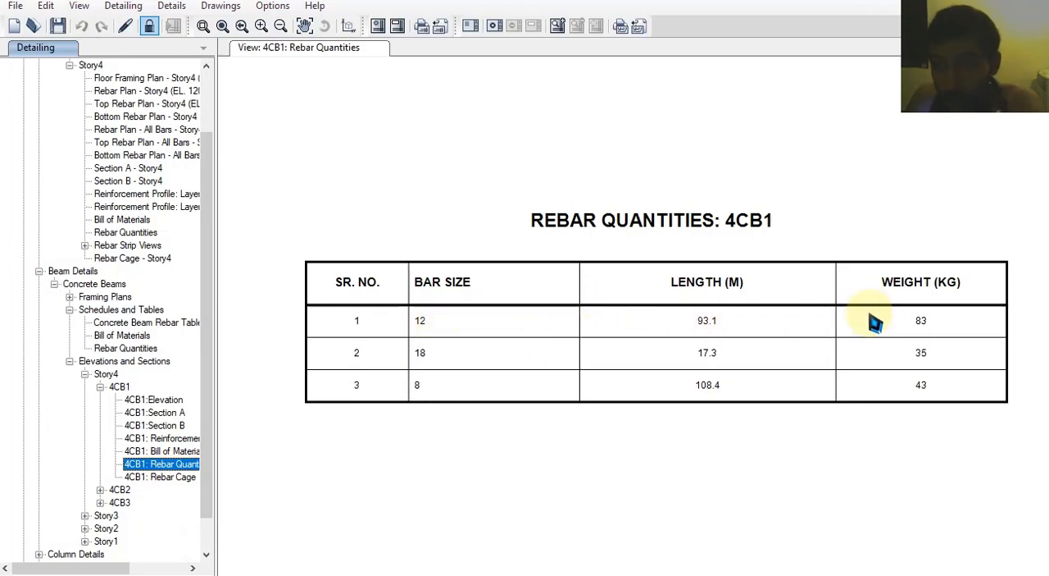
Open the rebar cage of beam 4CB1 and examine in 3D where the extra top bars are curtailed
{"action": "left_click", "coordinate": [163, 477]}
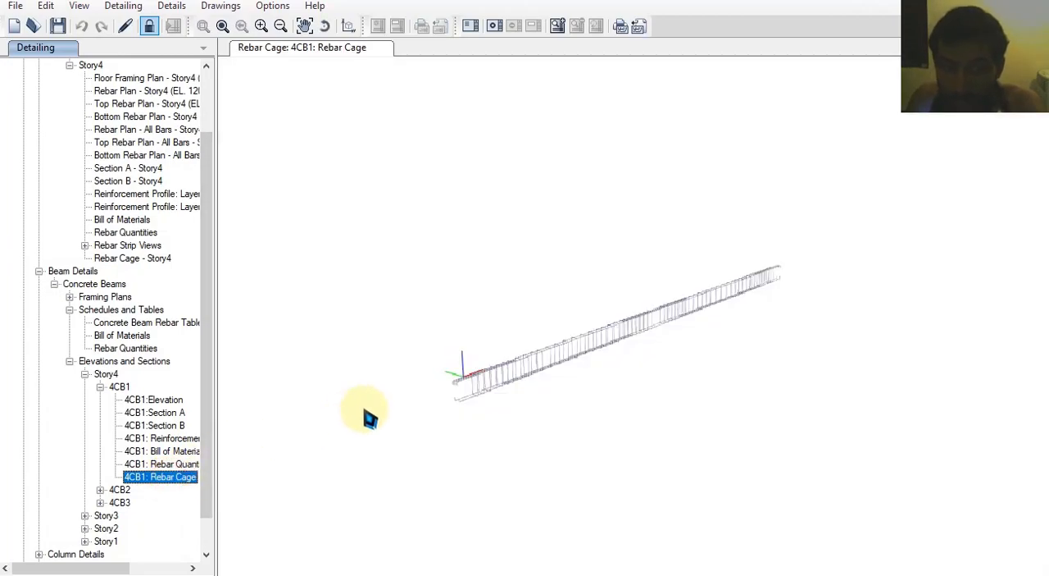
{"action": "scroll", "coordinate": [481, 399], "scroll_direction": "up", "scroll_amount": 8}
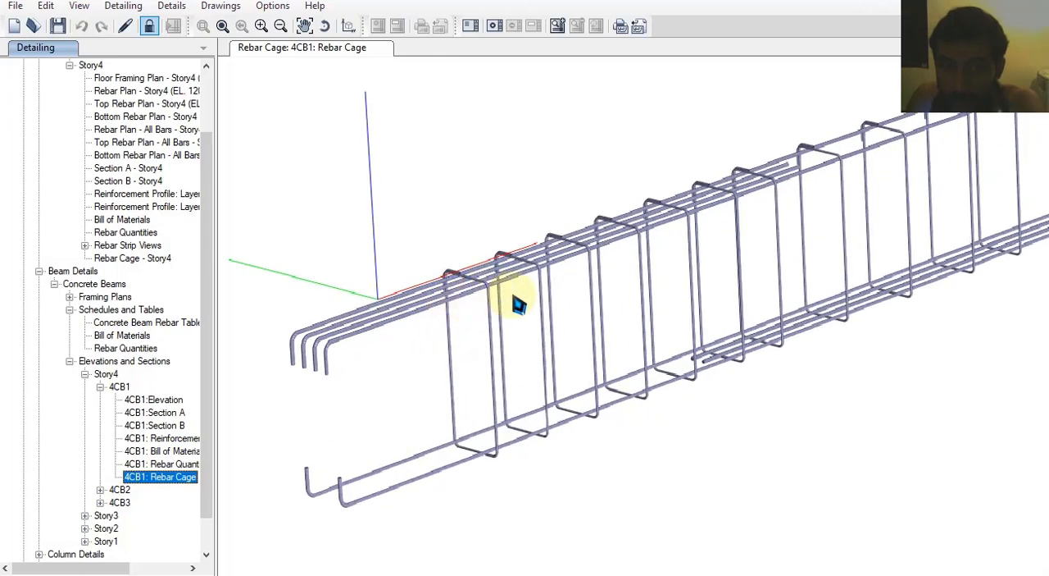
{"action": "scroll", "coordinate": [662, 264], "scroll_direction": "up", "scroll_amount": 6}
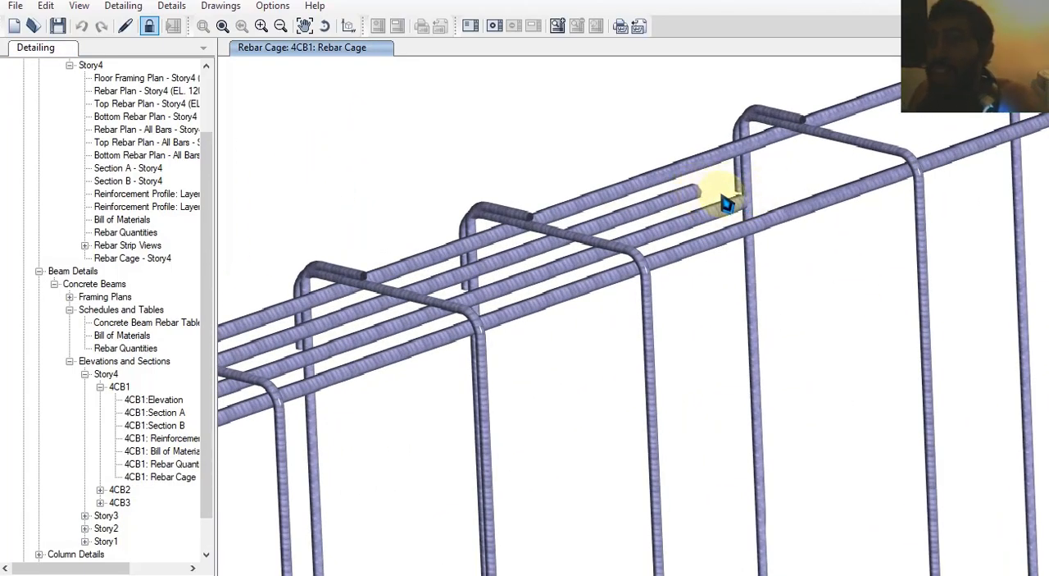
Return to the elevation of beam 4CB1 and examine the top bar callout beside the Section A cut
{"action": "double_click", "coordinate": [154, 413]}
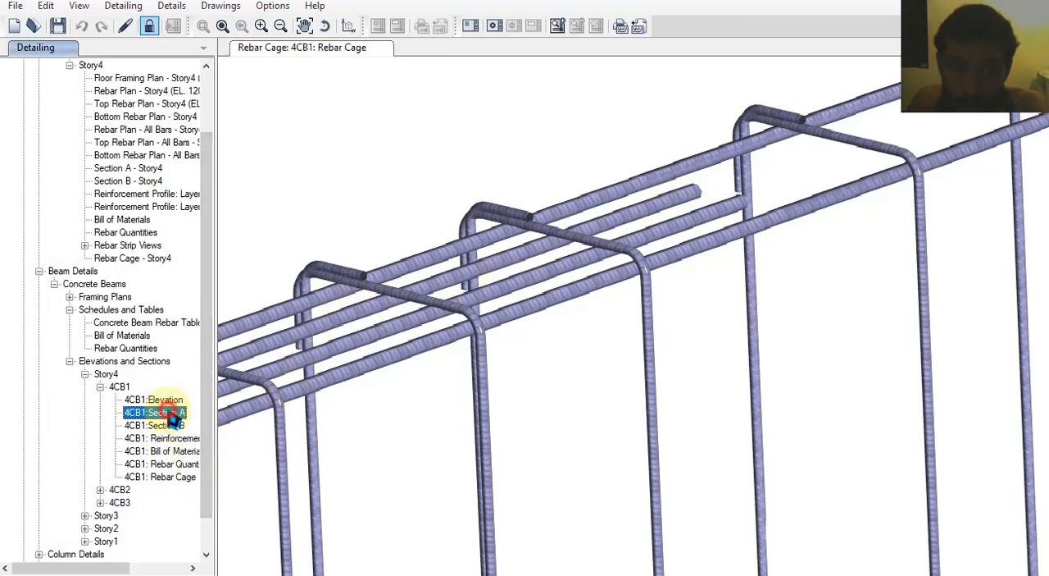
{"action": "left_click", "coordinate": [156, 400]}
{"action": "scroll", "coordinate": [328, 279], "scroll_direction": "up", "scroll_amount": 5}
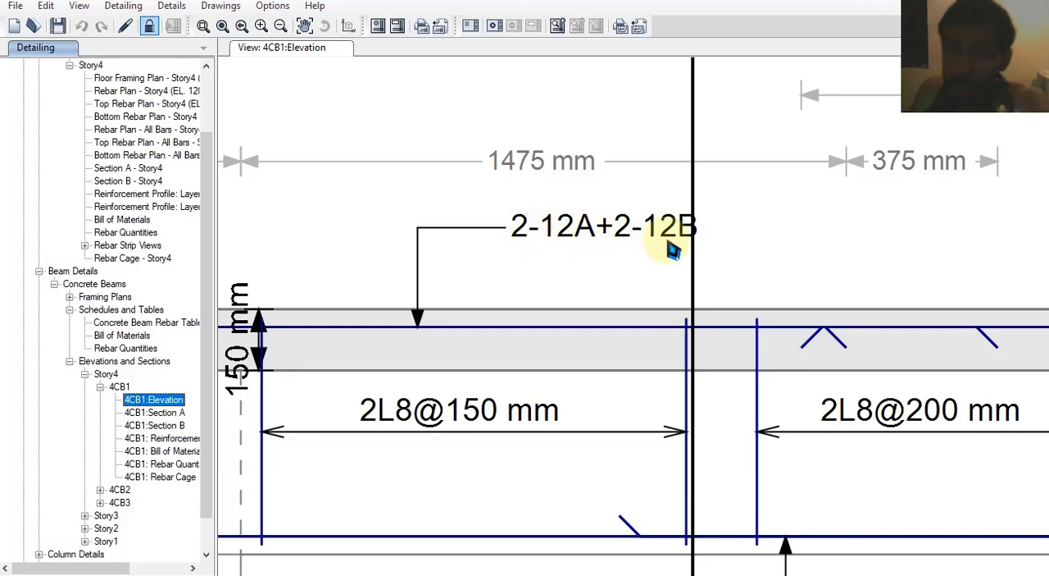
{"action": "scroll", "coordinate": [516, 299], "scroll_direction": "down", "scroll_amount": 2}
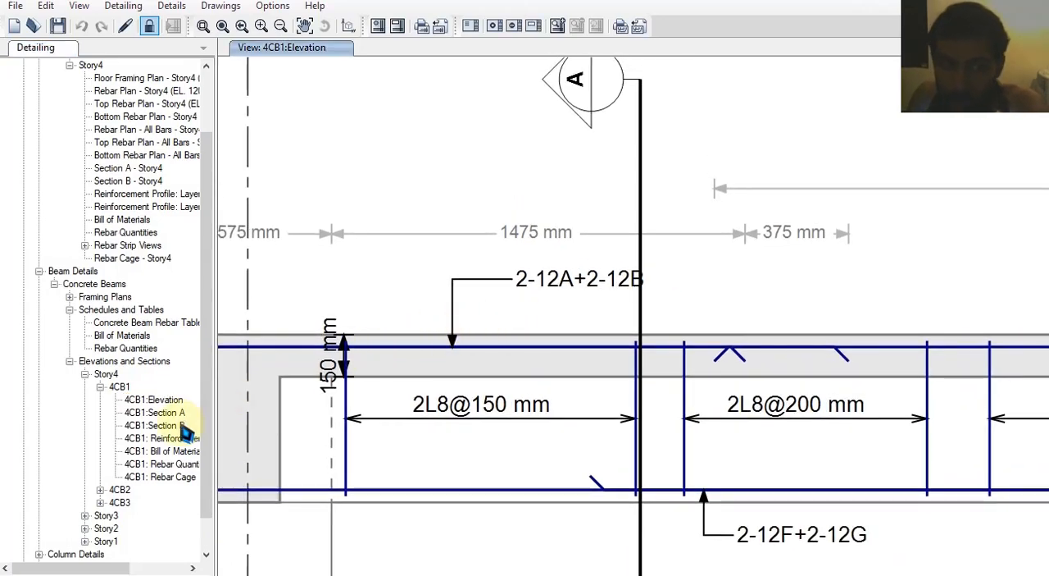
Expand the concrete column details down to the elevations and sections of column CC1
{"action": "scroll", "coordinate": [119, 492], "scroll_direction": "down", "scroll_amount": 1}
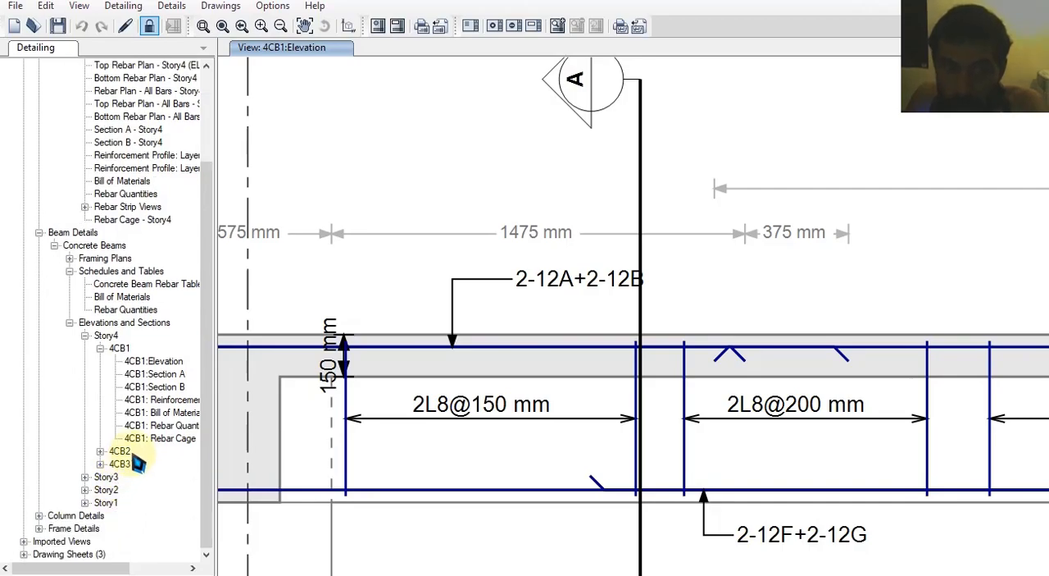
{"action": "left_click", "coordinate": [38, 515]}
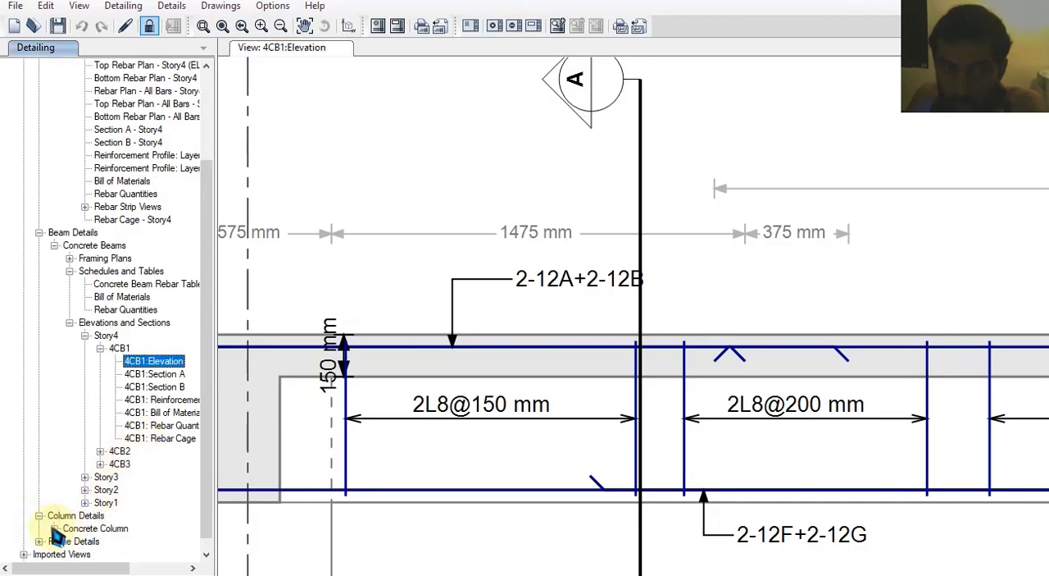
{"action": "left_click", "coordinate": [53, 528]}
{"action": "double_click", "coordinate": [105, 528]}
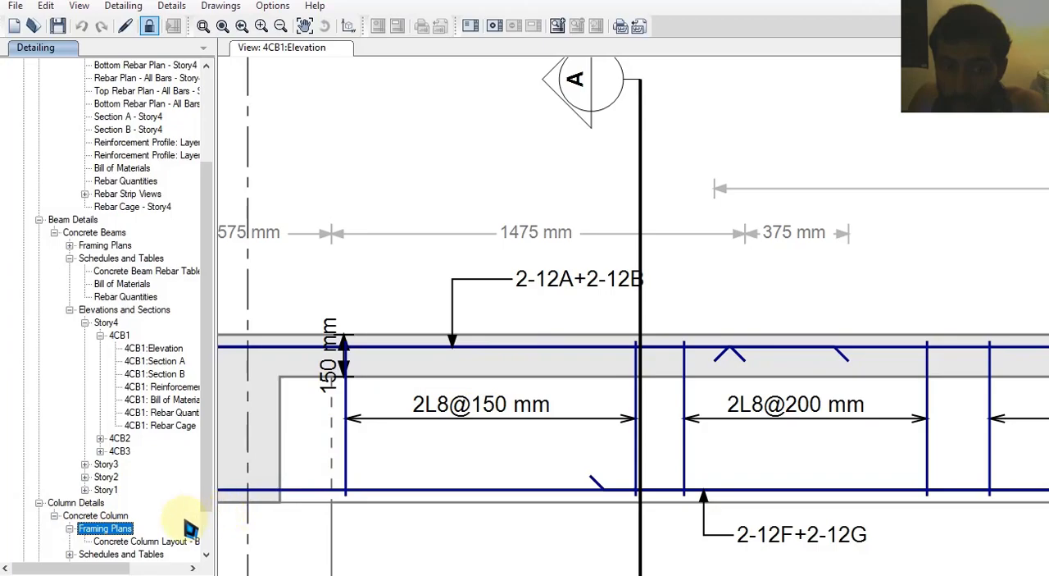
{"action": "scroll", "coordinate": [196, 525], "scroll_direction": "down", "scroll_amount": 1}
{"action": "left_click", "coordinate": [115, 514]}
{"action": "double_click", "coordinate": [111, 515]}
{"action": "left_click", "coordinate": [101, 529]}
{"action": "double_click", "coordinate": [101, 529]}
Open Elevation-1 of column CC1 and examine its tie spacing and longitudinal bar callouts around Story1
{"action": "double_click", "coordinate": [138, 502]}
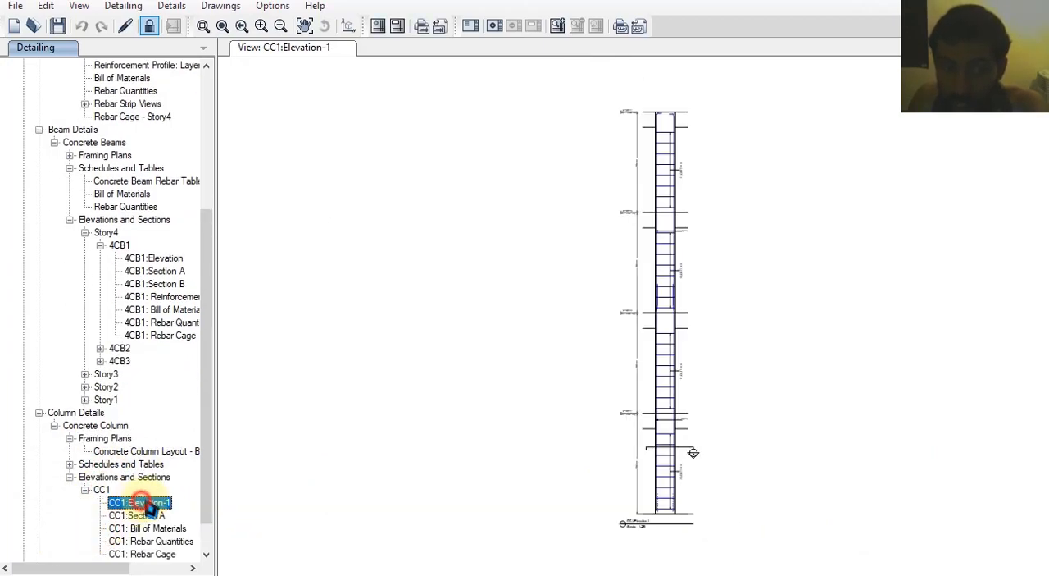
{"action": "scroll", "coordinate": [596, 492], "scroll_direction": "up", "scroll_amount": 5}
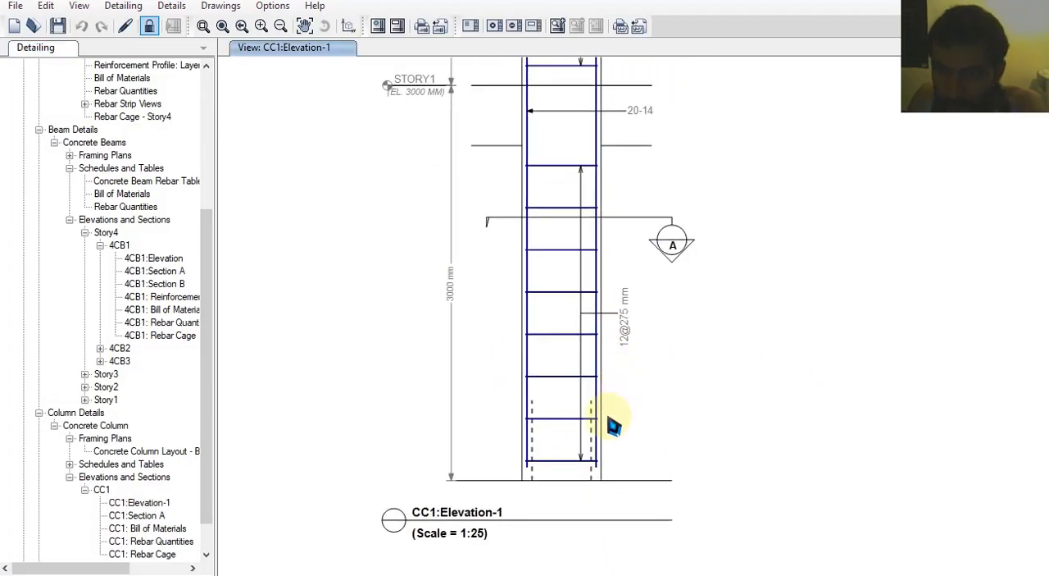
{"action": "scroll", "coordinate": [629, 376], "scroll_direction": "up", "scroll_amount": 1}
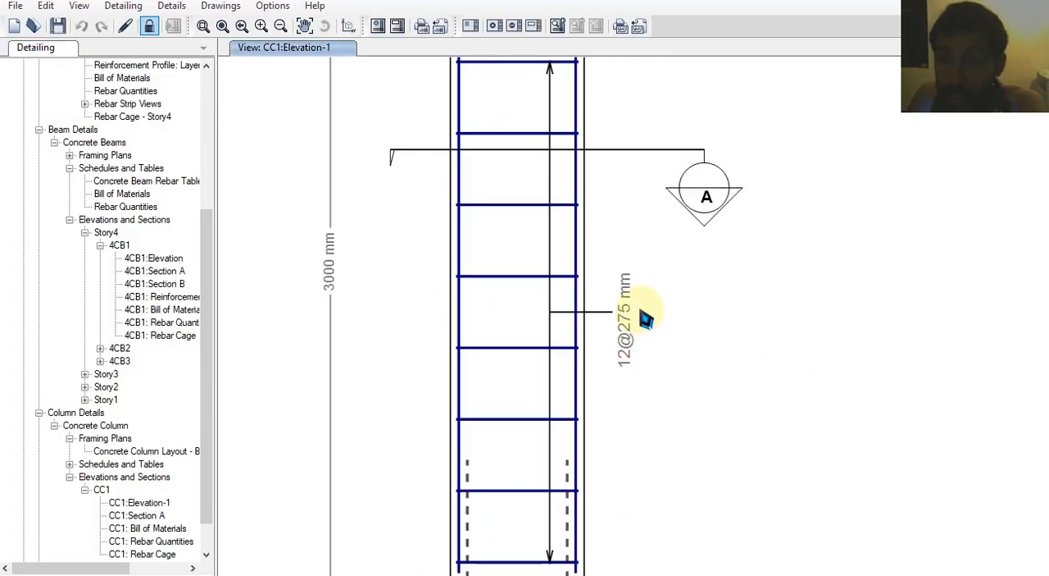
{"action": "middle_click_drag", "start_coordinate": [603, 249], "coordinate": [627, 442]}
{"action": "scroll", "coordinate": [624, 377], "scroll_direction": "up", "scroll_amount": 3}
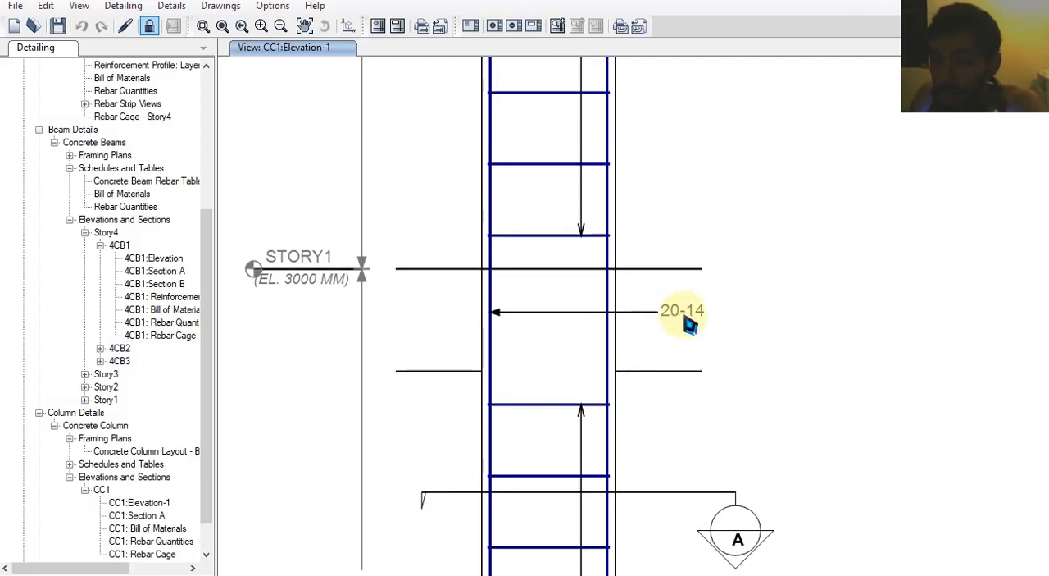
{"action": "scroll", "coordinate": [667, 344], "scroll_direction": "up", "scroll_amount": 8}
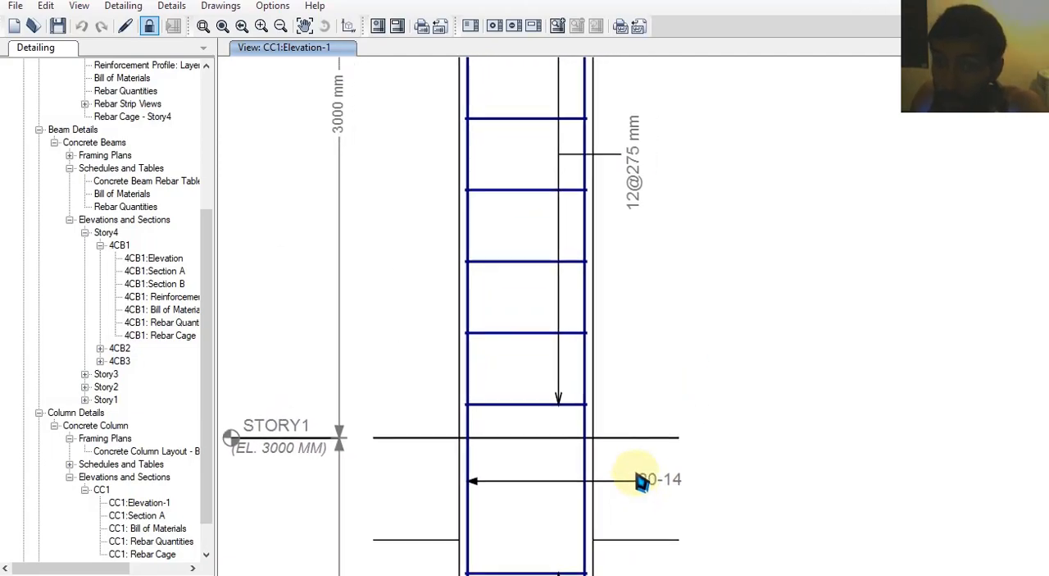
{"action": "middle_click_drag", "start_coordinate": [598, 467], "coordinate": [599, 474]}
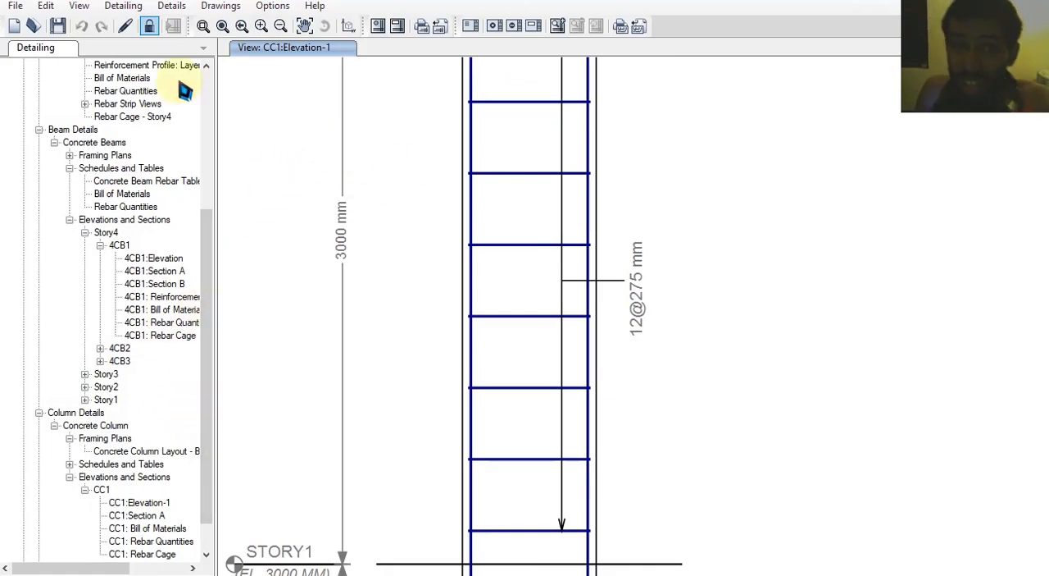
Examine the non-seismic rebar selection rules for columns, checking the longitudinal bar sizes and tie spacing limits
{"action": "left_click", "coordinate": [123, 6]}
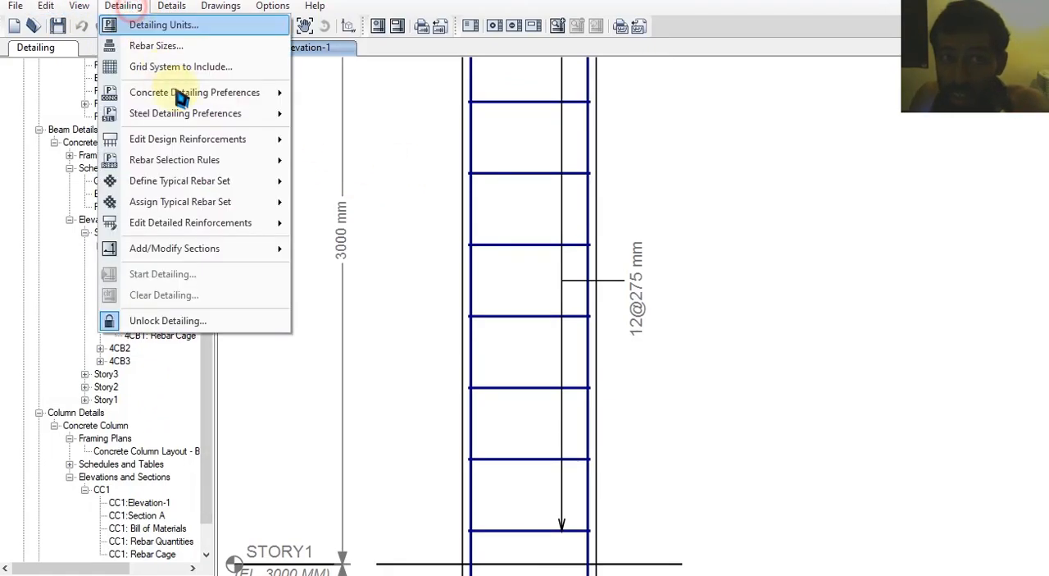
{"action": "mouse_move", "coordinate": [266, 179]}
{"action": "mouse_move", "coordinate": [261, 161]}
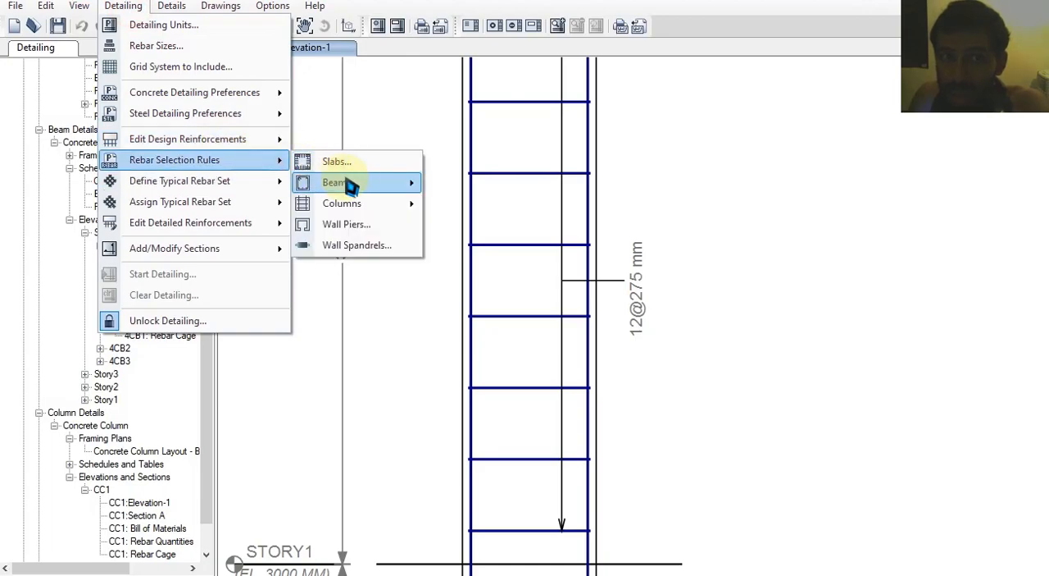
{"action": "mouse_move", "coordinate": [387, 207]}
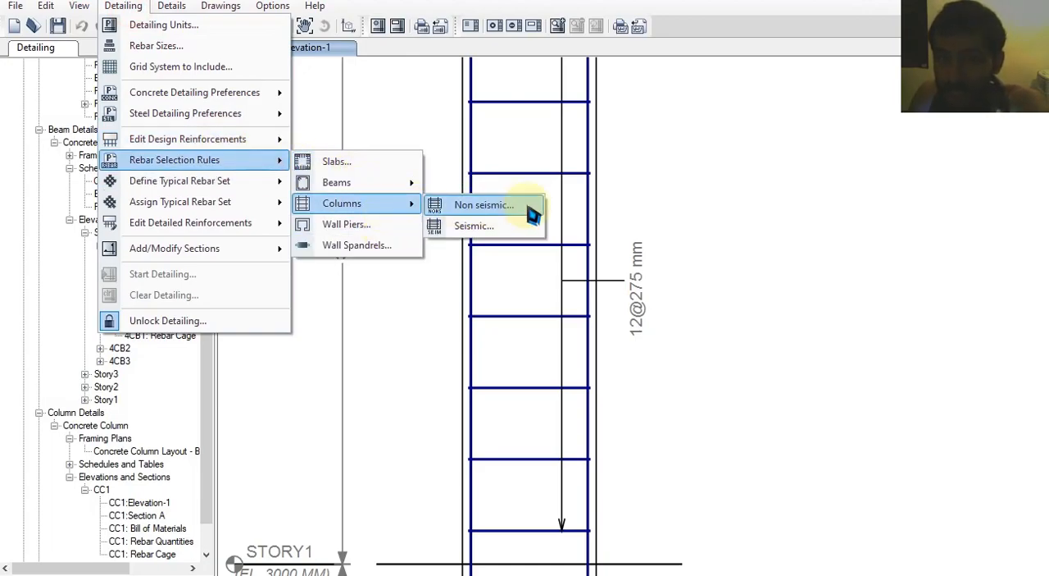
{"action": "left_click", "coordinate": [531, 211]}
{"action": "left_click", "coordinate": [514, 211]}
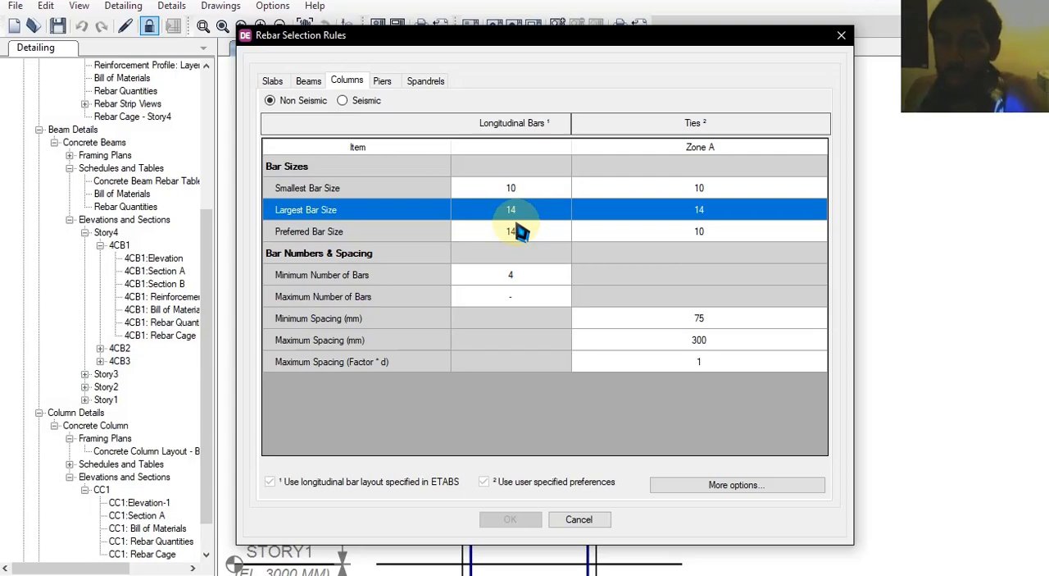
{"action": "left_click", "coordinate": [579, 518]}
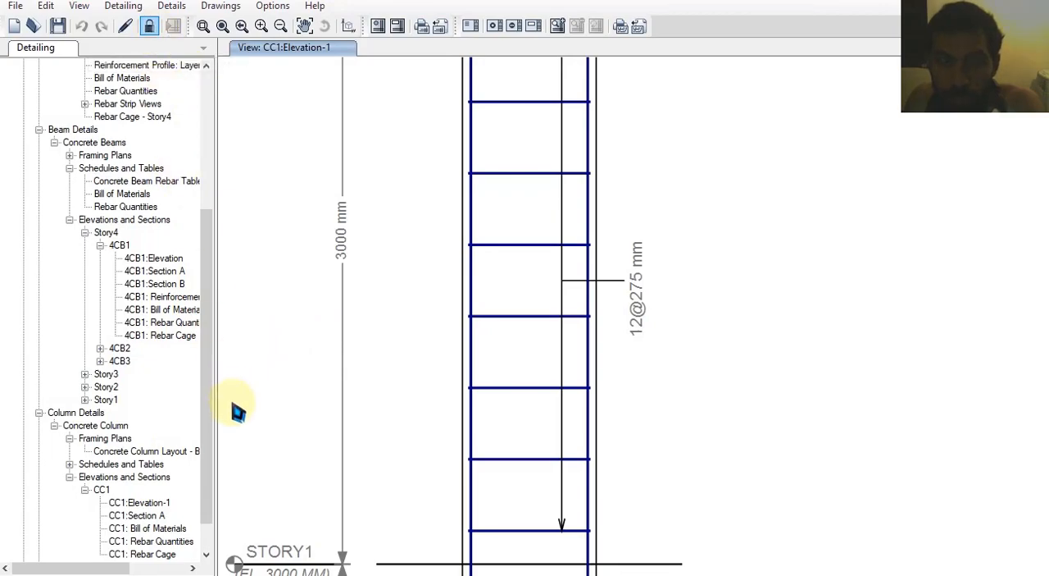
Add a blank drawing sheet to the project and open it from the list of drawing sheets
{"action": "scroll", "coordinate": [164, 468], "scroll_direction": "down", "scroll_amount": 1}
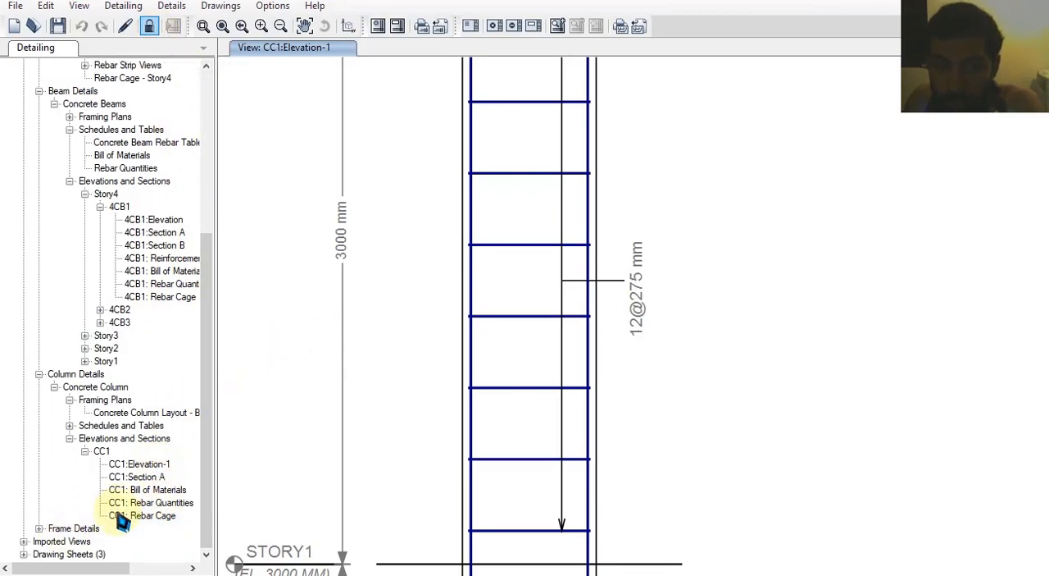
{"action": "mouse_move", "coordinate": [584, 242]}
{"action": "middle_mouse_down"}
{"action": "mouse_move", "coordinate": [606, 284]}
{"action": "mouse_move", "coordinate": [602, 307]}
{"action": "middle_mouse_up"}
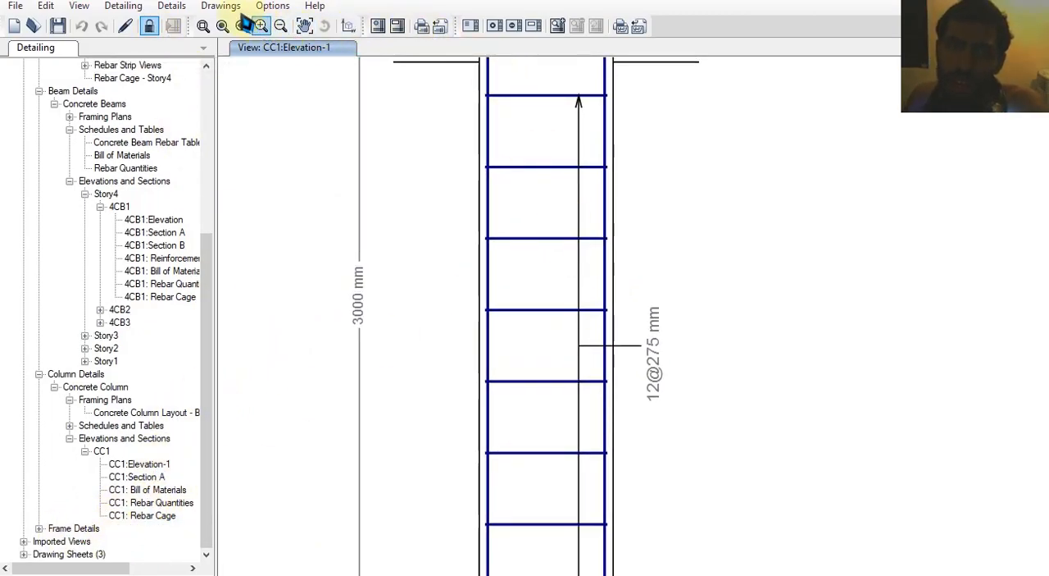
{"action": "left_click", "coordinate": [218, 7]}
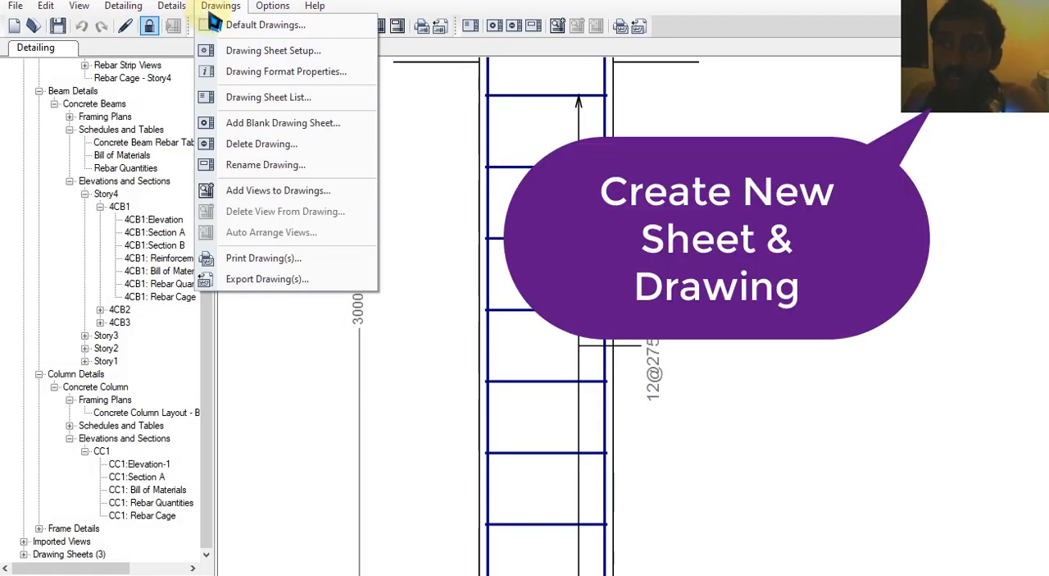
{"action": "left_click", "coordinate": [266, 125]}
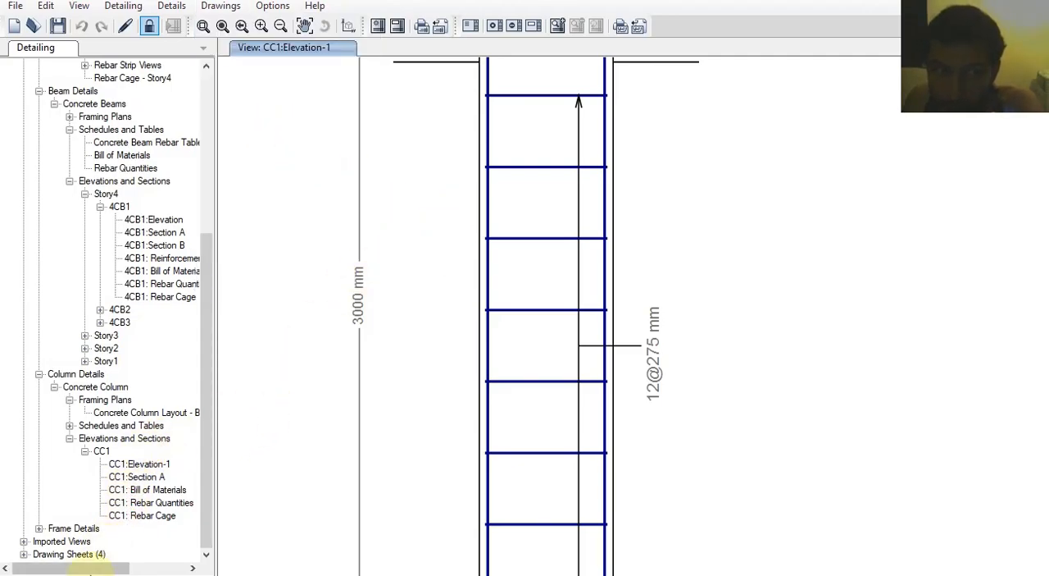
{"action": "double_click", "coordinate": [71, 554]}
{"action": "double_click", "coordinate": [82, 555]}
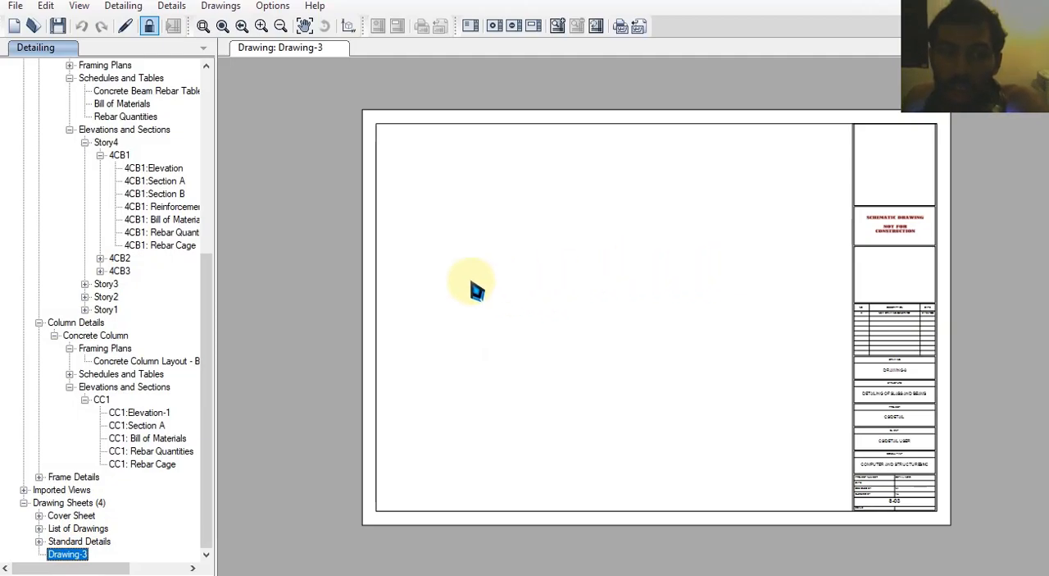
Open the Add/Modify Beam Sections editor for beam 4CB1
{"action": "left_click", "coordinate": [220, 7]}
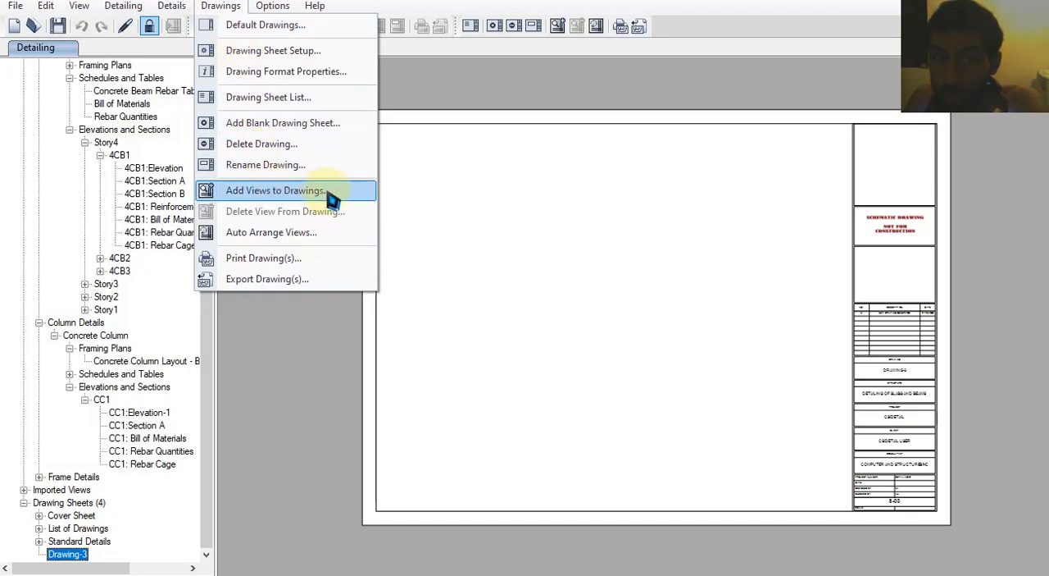
{"action": "left_click", "coordinate": [123, 7]}
{"action": "left_click", "coordinate": [123, 7]}
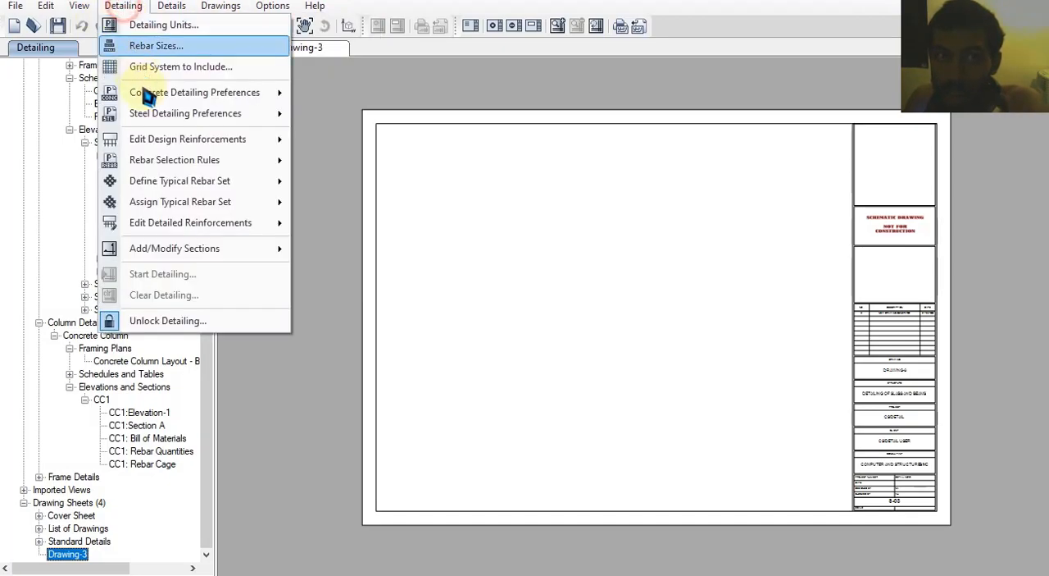
{"action": "mouse_move", "coordinate": [283, 249]}
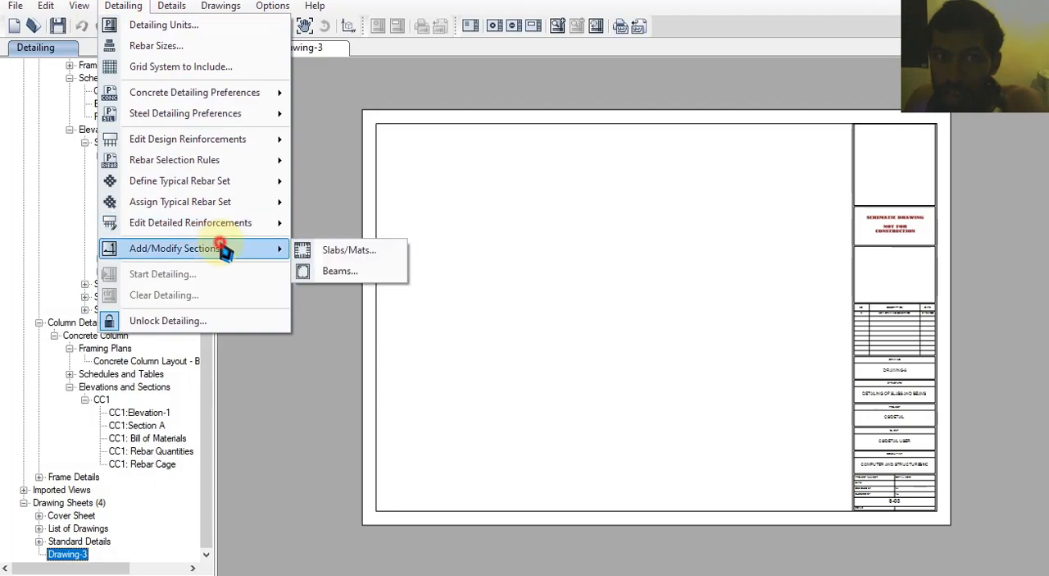
{"action": "left_click", "coordinate": [343, 273]}
Move the Section A cut along beam 4CB1 to X = 2698 mm, within the 2L8@200 mm stirrup zone
{"action": "scroll", "coordinate": [422, 262], "scroll_direction": "up", "scroll_amount": 5}
{"action": "scroll", "coordinate": [449, 232], "scroll_direction": "up", "scroll_amount": 1}
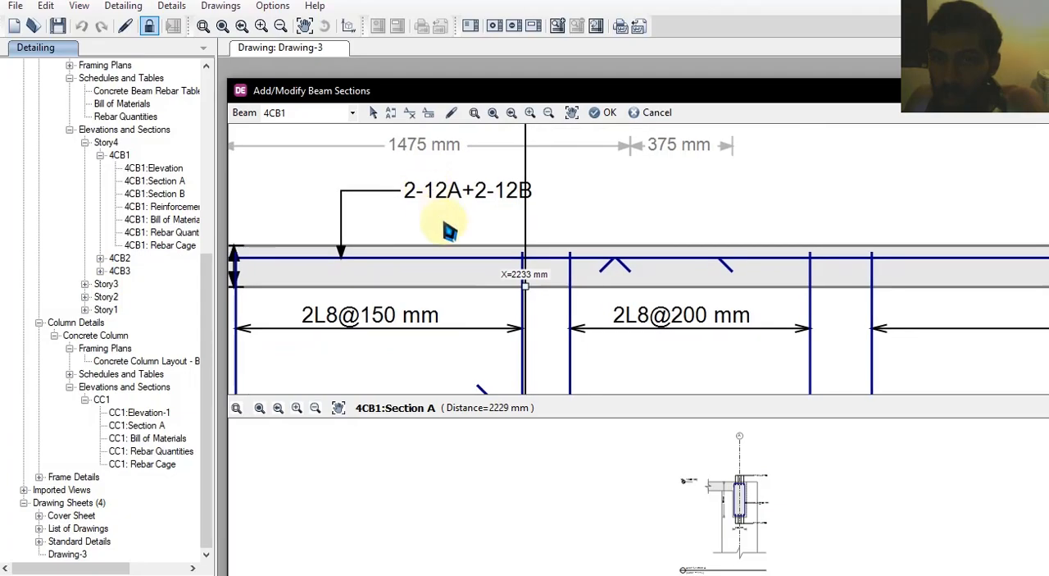
{"action": "left_click_drag", "start_coordinate": [524, 284], "coordinate": [650, 282]}
{"action": "scroll", "coordinate": [604, 359], "scroll_direction": "down", "scroll_amount": 3}
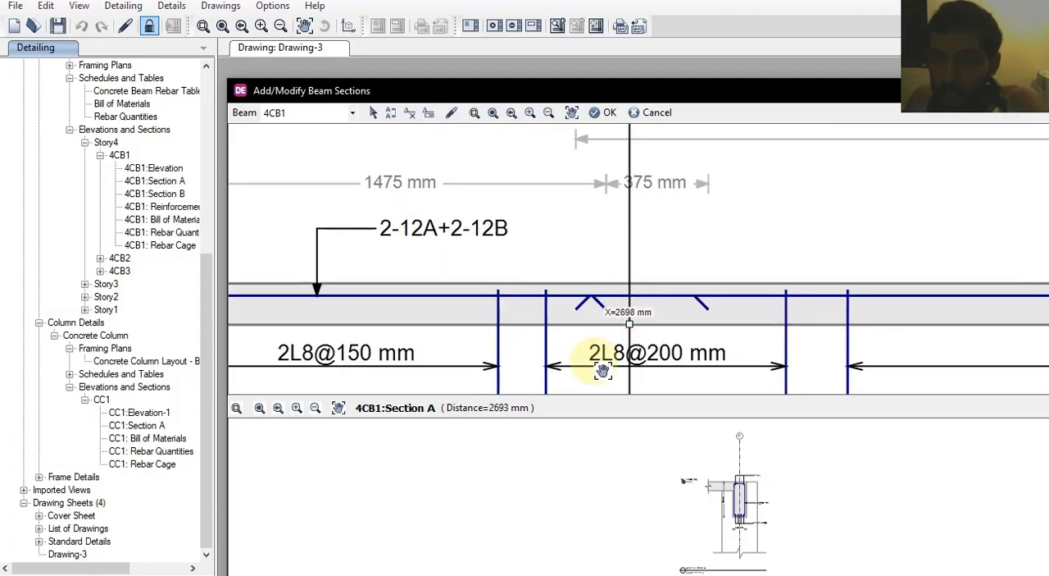
{"action": "middle_click_drag", "start_coordinate": [578, 197], "coordinate": [491, 179]}
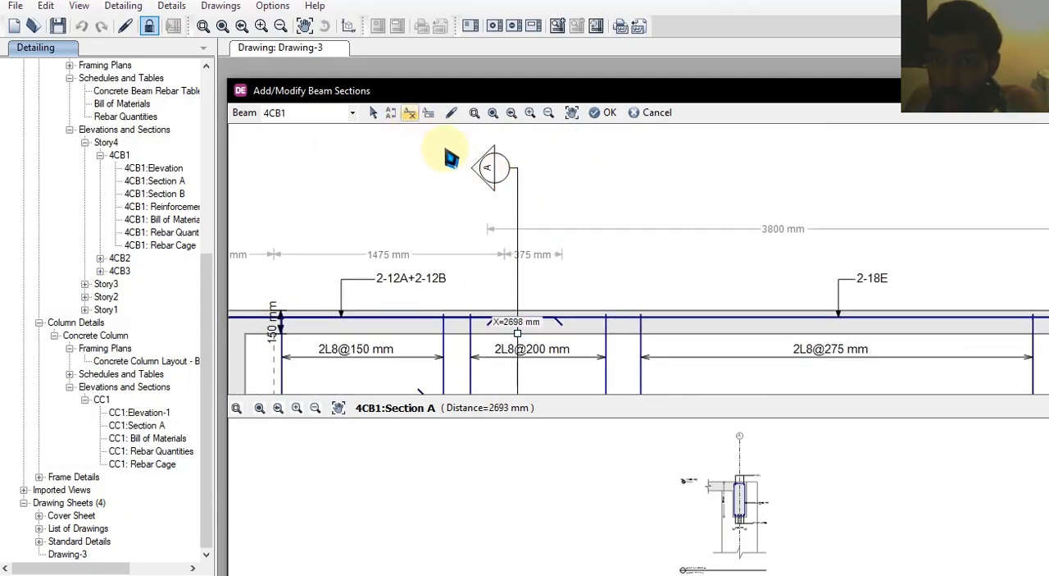
Select the Section A cut line on beam 4CB1 and delete it
{"action": "left_click", "coordinate": [523, 167]}
{"action": "middle_click_drag", "start_coordinate": [534, 261], "coordinate": [526, 159]}
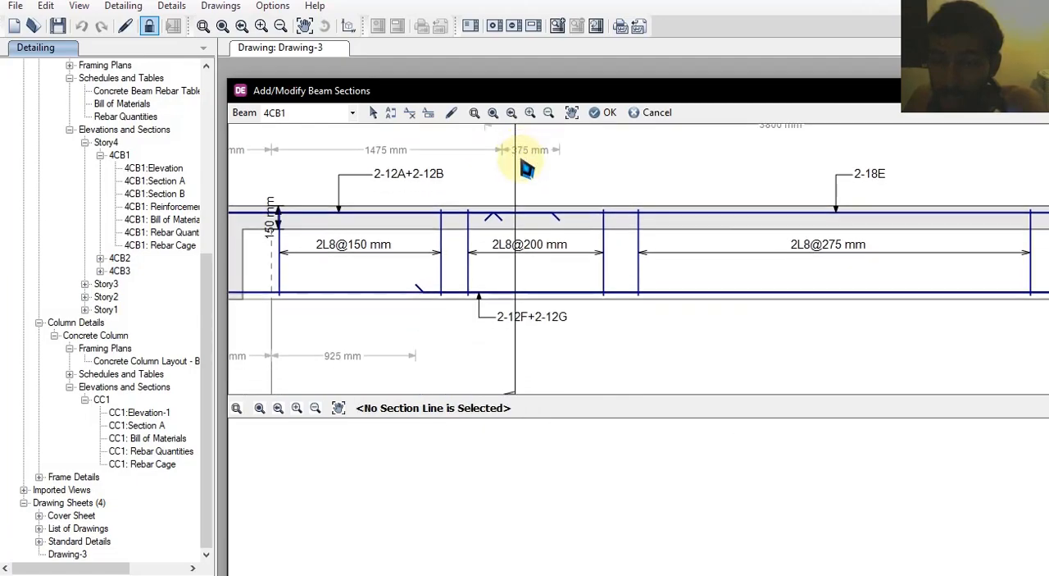
{"action": "left_click", "coordinate": [516, 250]}
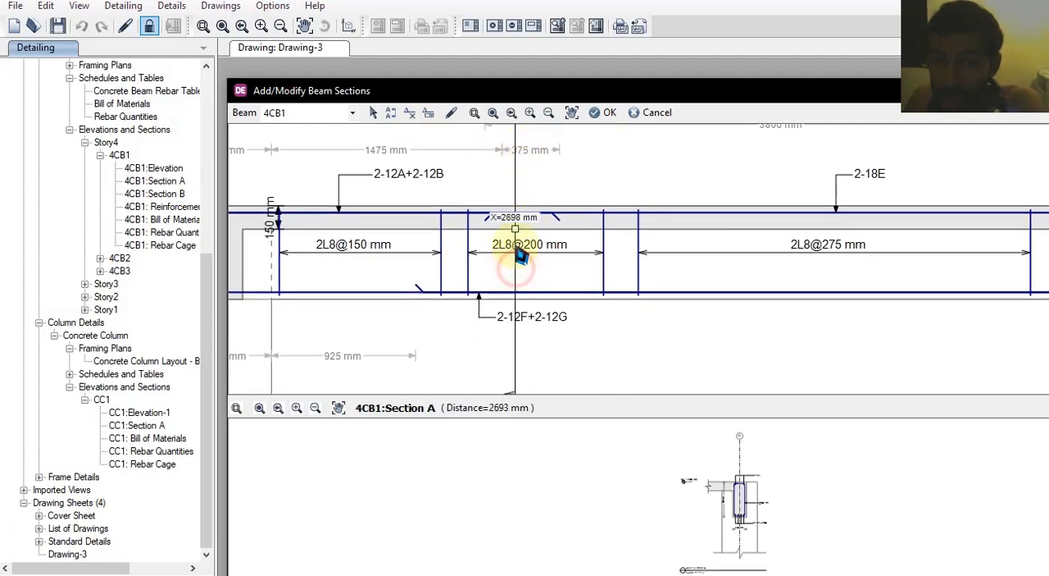
{"action": "left_click", "coordinate": [410, 113]}
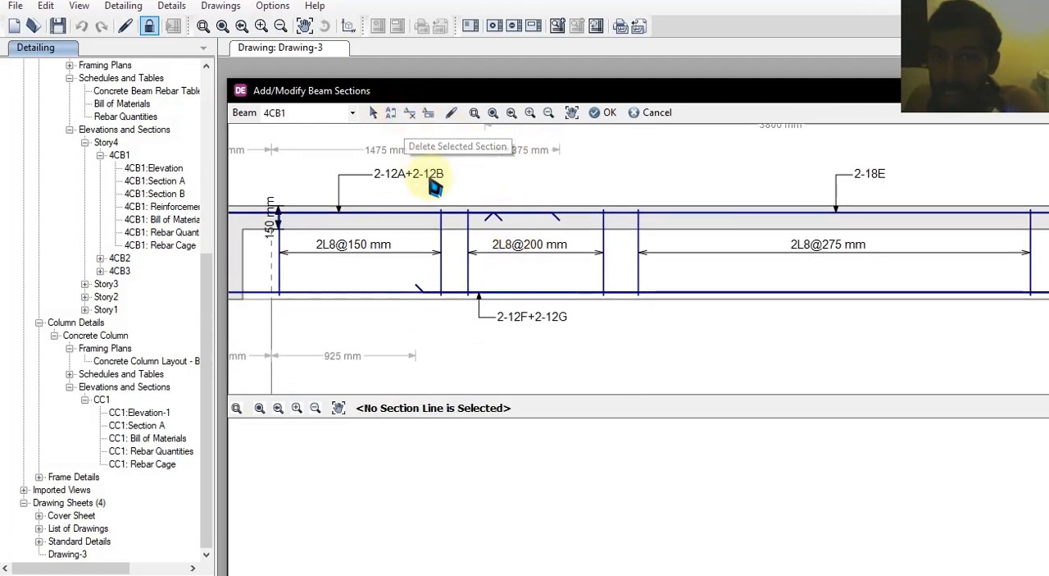
Add a new section cut to beam 4CB1, move it to X = 5271 mm in the 2L8@275 mm zone, and accept the section changes
{"action": "left_click", "coordinate": [392, 112]}
{"action": "scroll", "coordinate": [452, 227], "scroll_direction": "down", "scroll_amount": 4}
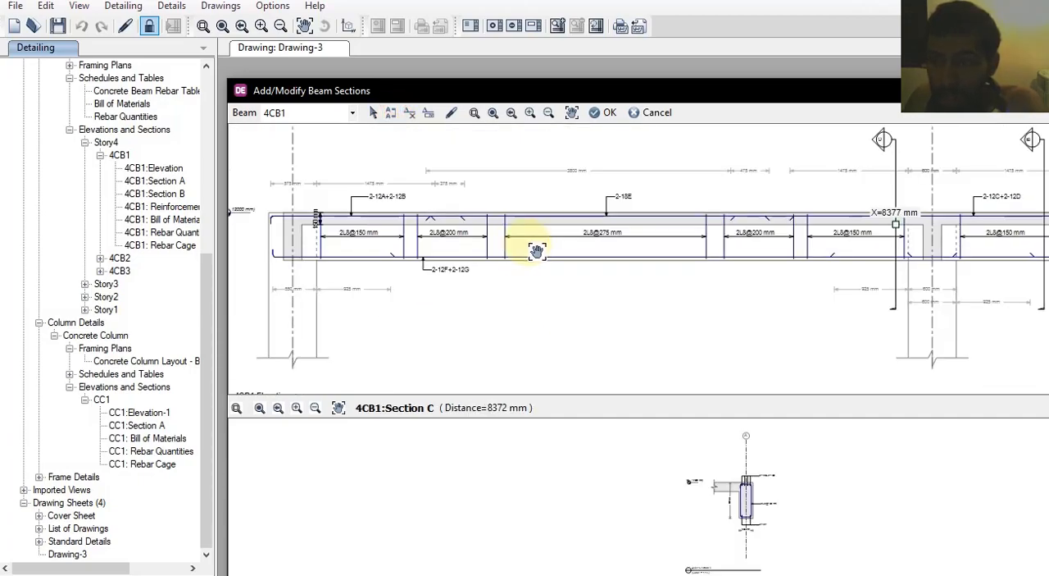
{"action": "middle_click_drag", "start_coordinate": [537, 252], "coordinate": [521, 262]}
{"action": "scroll", "coordinate": [885, 134], "scroll_direction": "up", "scroll_amount": 2}
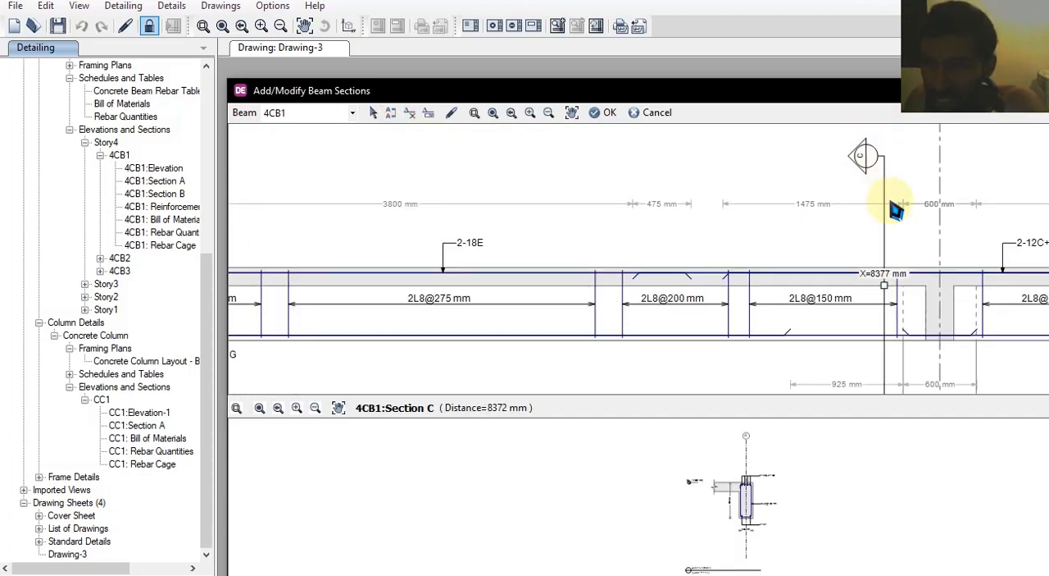
{"action": "mouse_move", "coordinate": [890, 289]}
{"action": "left_mouse_down"}
{"action": "mouse_move", "coordinate": [593, 298]}
{"action": "mouse_move", "coordinate": [509, 288]}
{"action": "left_mouse_up"}
{"action": "mouse_move", "coordinate": [541, 281]}
{"action": "middle_mouse_down"}
{"action": "mouse_move", "coordinate": [604, 248]}
{"action": "mouse_move", "coordinate": [605, 293]}
{"action": "middle_mouse_up"}
{"action": "scroll", "coordinate": [545, 181], "scroll_direction": "up", "scroll_amount": 2}
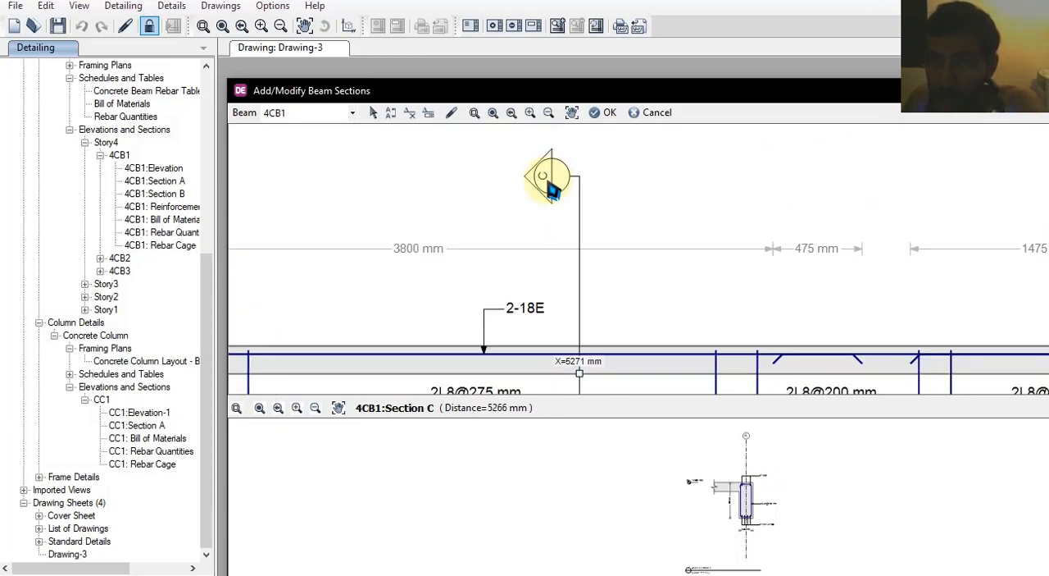
{"action": "left_click", "coordinate": [603, 111]}
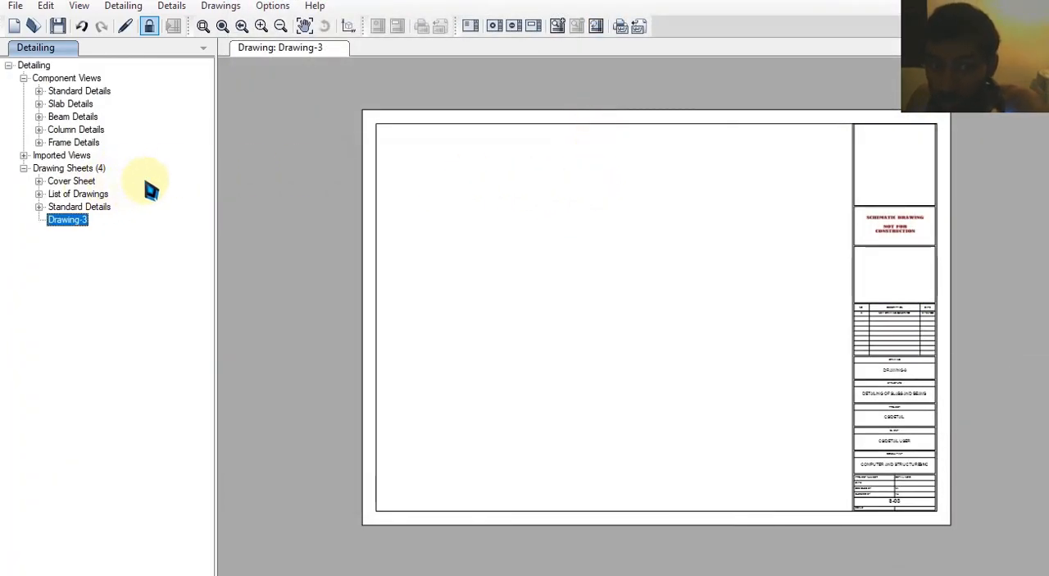
Expand the Story4 concrete beam details down to beam 4CB1 and view its Section C
{"action": "left_click", "coordinate": [38, 117]}
{"action": "left_click", "coordinate": [53, 129]}
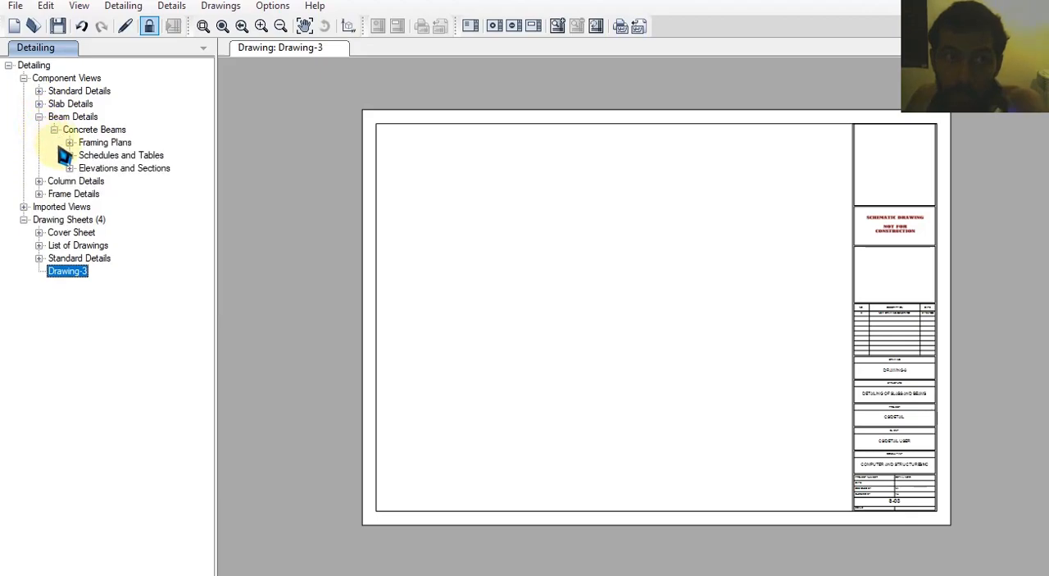
{"action": "left_click", "coordinate": [69, 169]}
{"action": "left_click", "coordinate": [85, 181]}
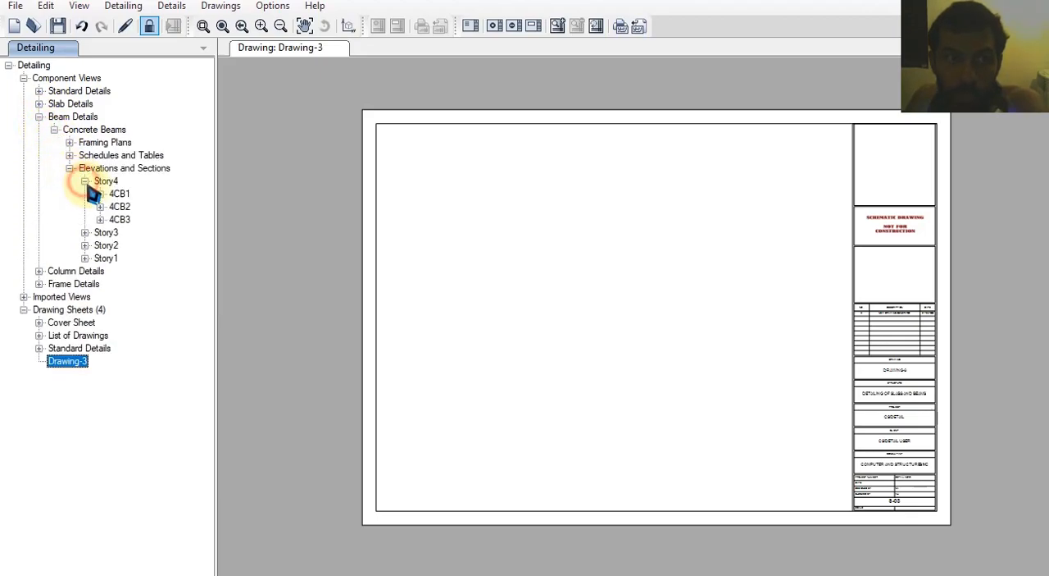
{"action": "left_click", "coordinate": [100, 194]}
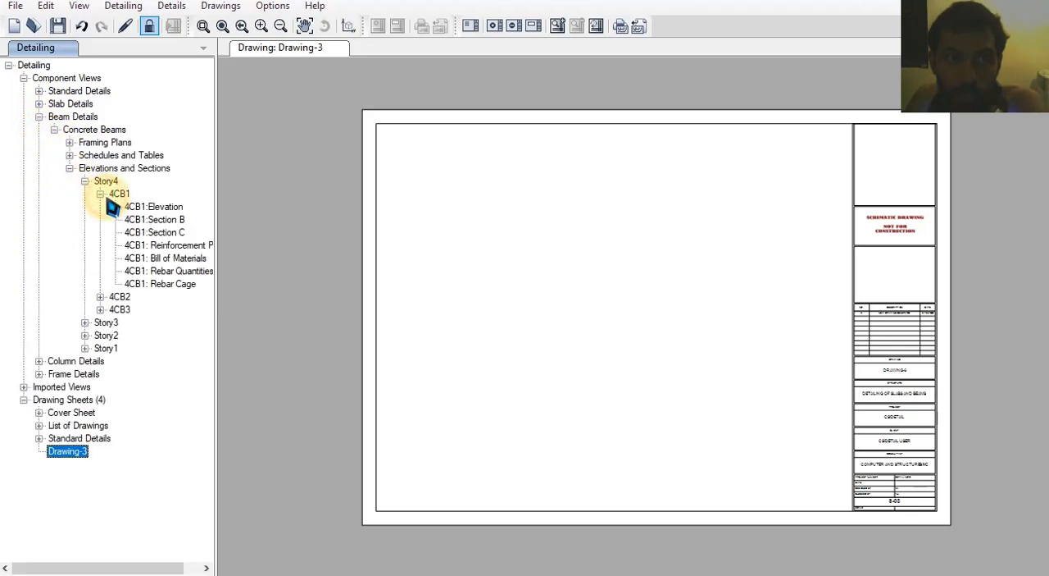
{"action": "double_click", "coordinate": [164, 234]}
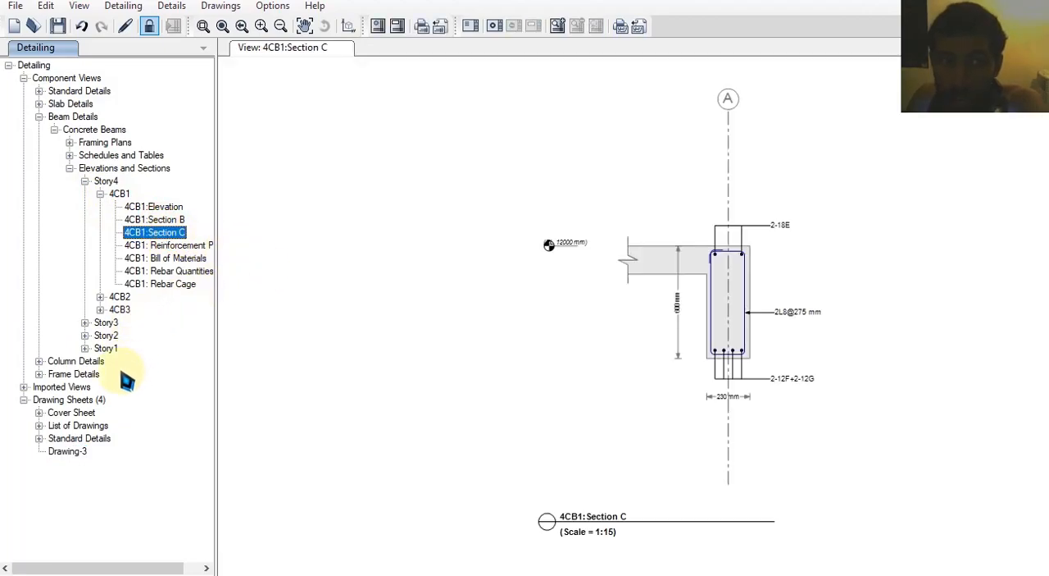
Place the Section C view of beam 4CB1 in the upper middle of the Drawing-3 sheet
{"action": "double_click", "coordinate": [67, 451]}
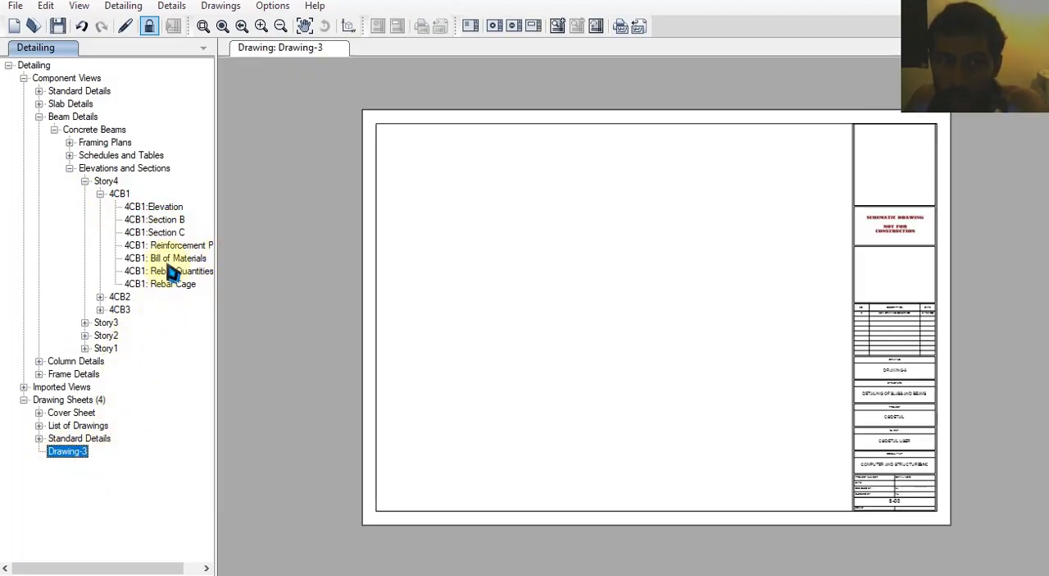
{"action": "left_click_drag", "start_coordinate": [175, 244], "coordinate": [517, 276]}
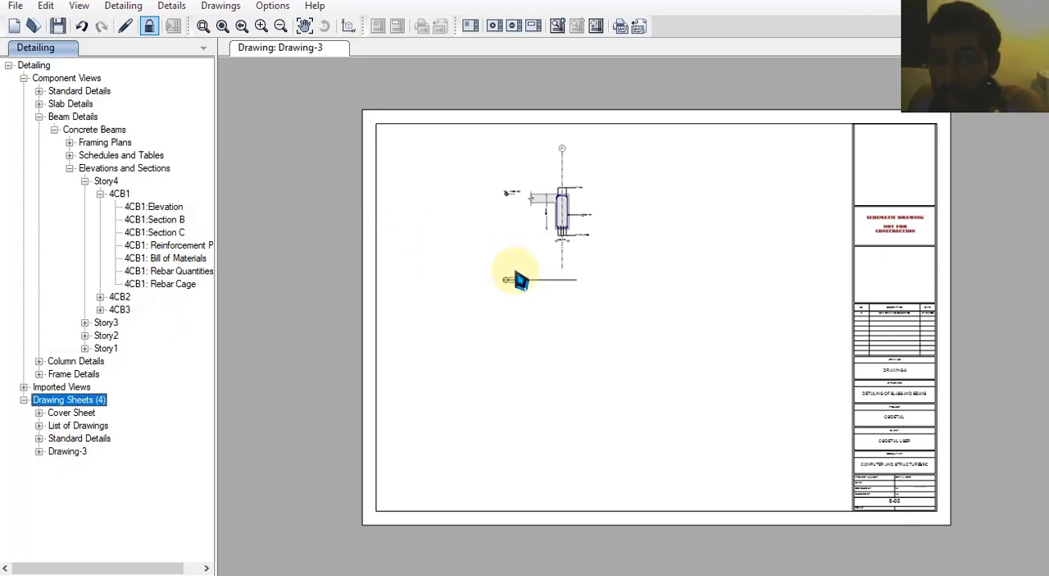
{"action": "scroll", "coordinate": [569, 214], "scroll_direction": "up", "scroll_amount": 2}
{"action": "scroll", "coordinate": [569, 214], "scroll_direction": "up", "scroll_amount": 4}
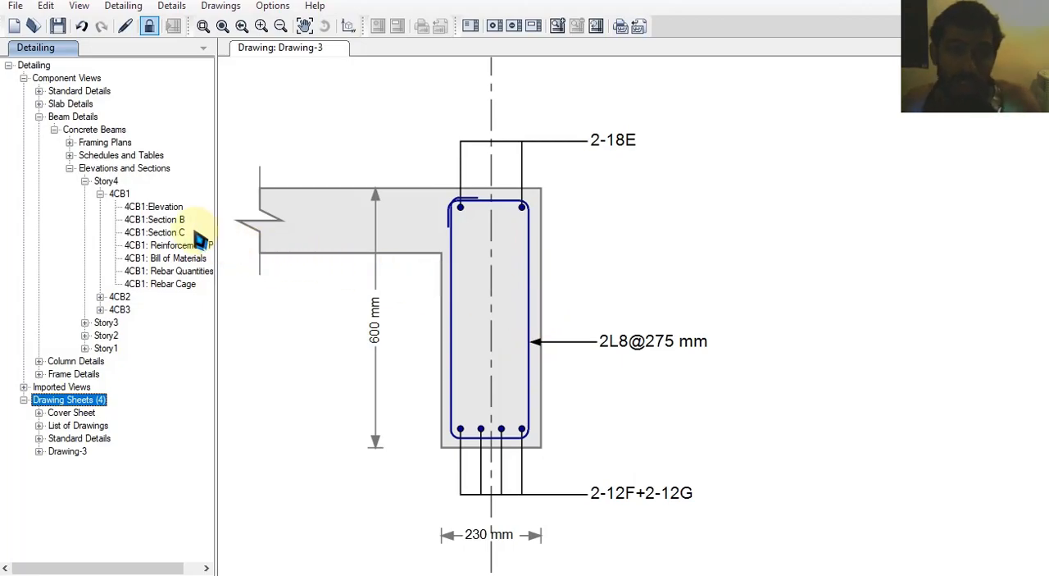
Add the Section B view of beam 4CB1 to Drawing-3 and align its title level with Section C beside it
{"action": "mouse_move", "coordinate": [197, 220]}
{"action": "left_mouse_down"}
{"action": "mouse_move", "coordinate": [789, 254]}
{"action": "mouse_move", "coordinate": [921, 284]}
{"action": "left_mouse_up"}
{"action": "middle_click_drag", "start_coordinate": [922, 284], "coordinate": [625, 405]}
{"action": "scroll", "coordinate": [659, 315], "scroll_direction": "down", "scroll_amount": 8}
{"action": "scroll", "coordinate": [626, 408], "scroll_direction": "down", "scroll_amount": 1}
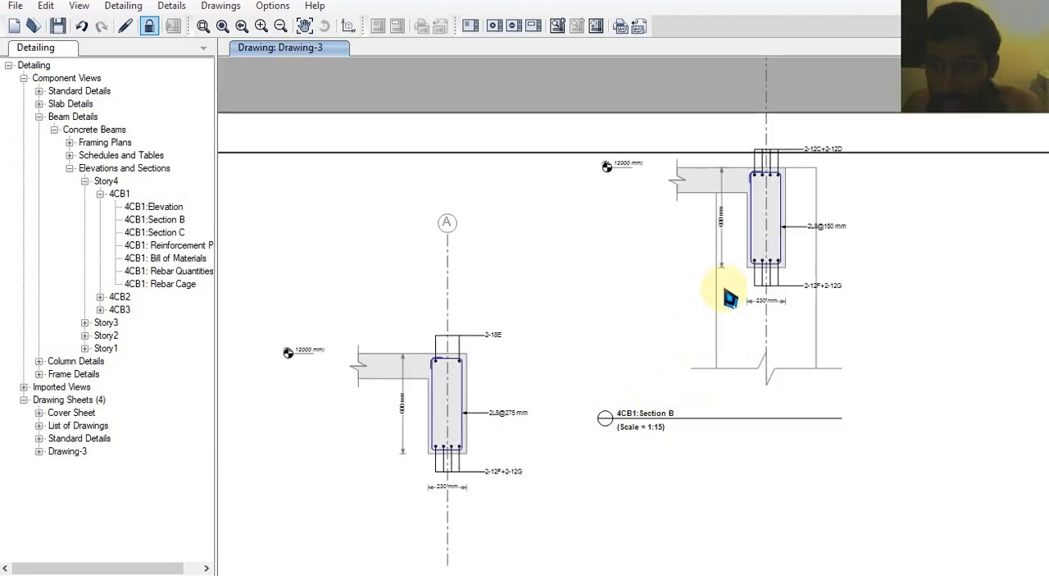
{"action": "middle_click_drag", "start_coordinate": [729, 293], "coordinate": [724, 305]}
{"action": "scroll", "coordinate": [723, 305], "scroll_direction": "down", "scroll_amount": 1}
{"action": "left_click_drag", "start_coordinate": [724, 352], "coordinate": [762, 498]}
{"action": "middle_click_drag", "start_coordinate": [624, 339], "coordinate": [633, 259]}
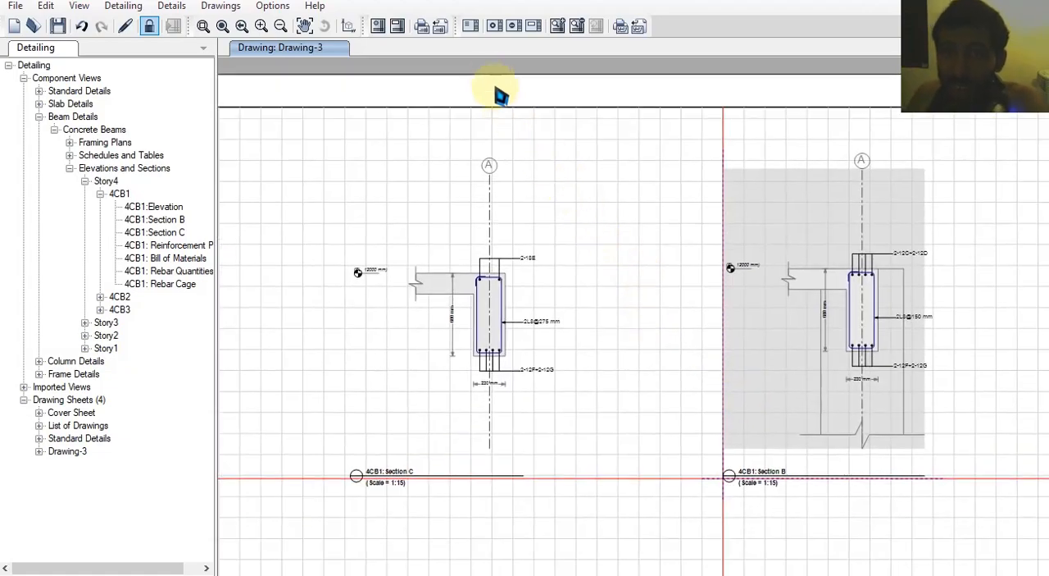
Deselect the section view and examine the structure, project, client and consultant entries in the Drawing-3 title block
{"action": "left_click", "coordinate": [237, 7]}
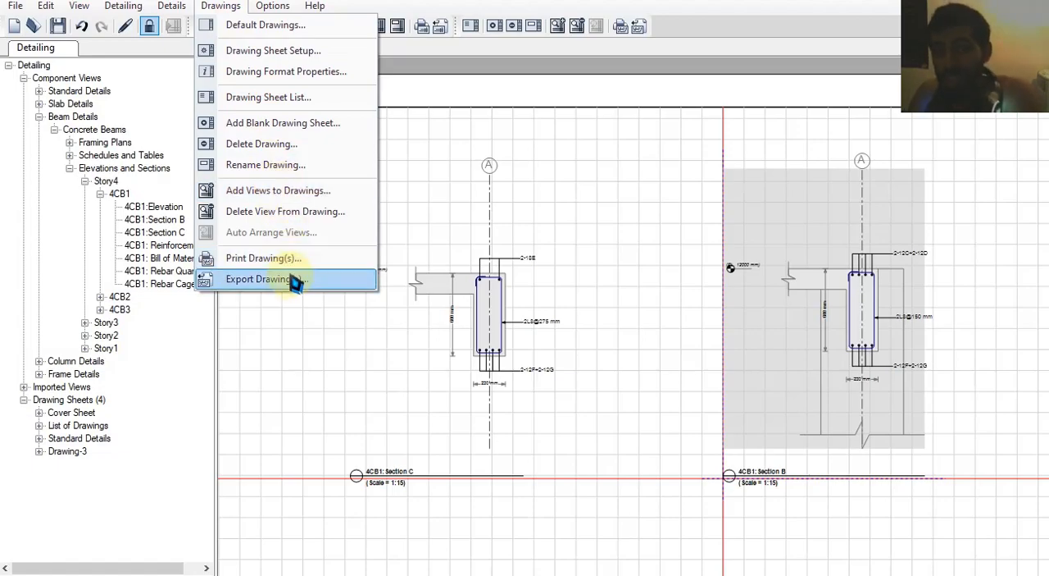
{"action": "left_click", "coordinate": [577, 273]}
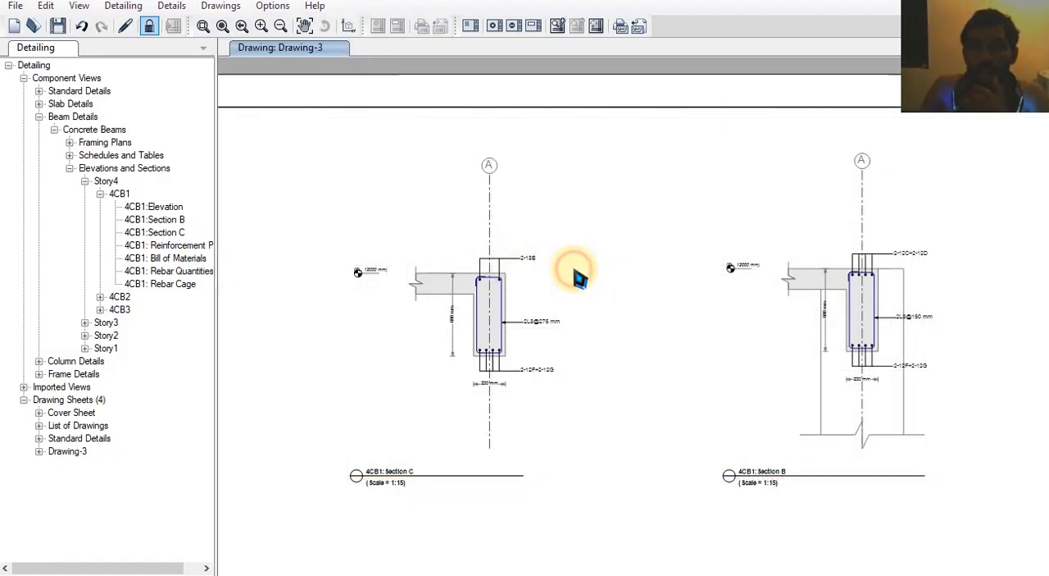
{"action": "mouse_move", "coordinate": [1019, 460]}
{"action": "middle_mouse_down"}
{"action": "mouse_move", "coordinate": [752, 304]}
{"action": "mouse_move", "coordinate": [660, 203]}
{"action": "middle_mouse_up"}
{"action": "scroll", "coordinate": [727, 359], "scroll_direction": "up", "scroll_amount": 3}
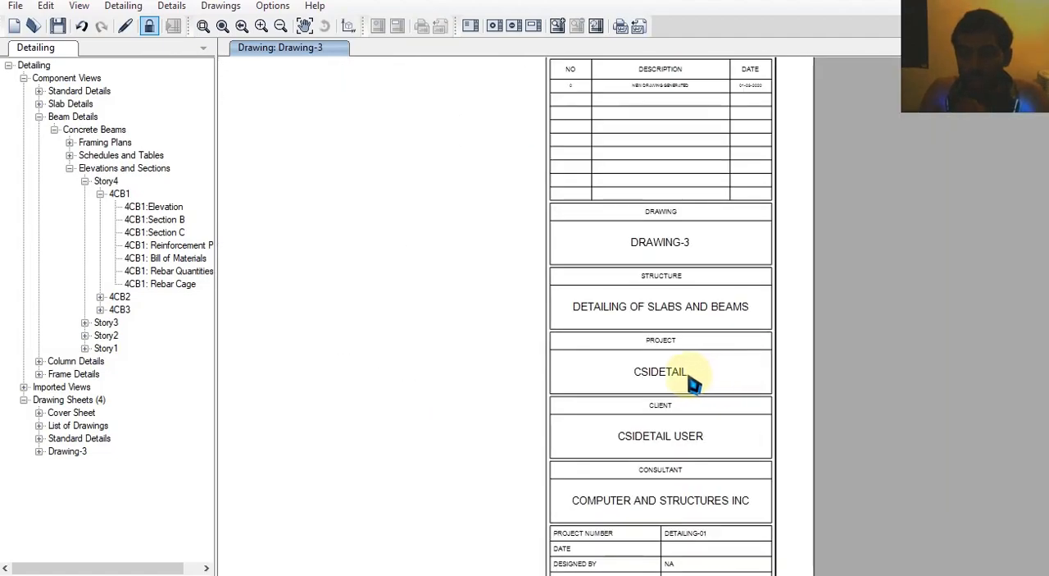
{"action": "left_click", "coordinate": [671, 369]}
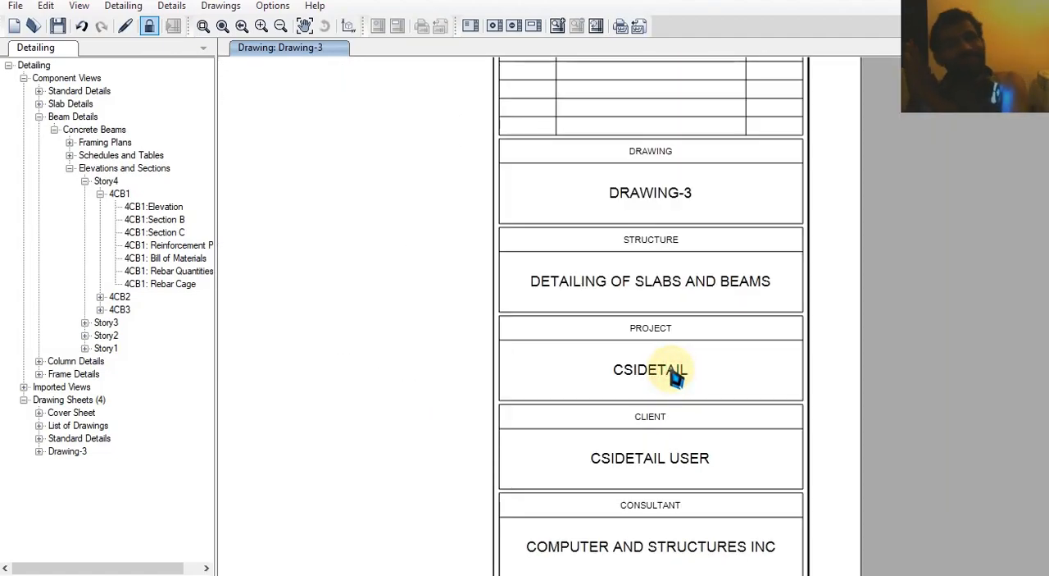